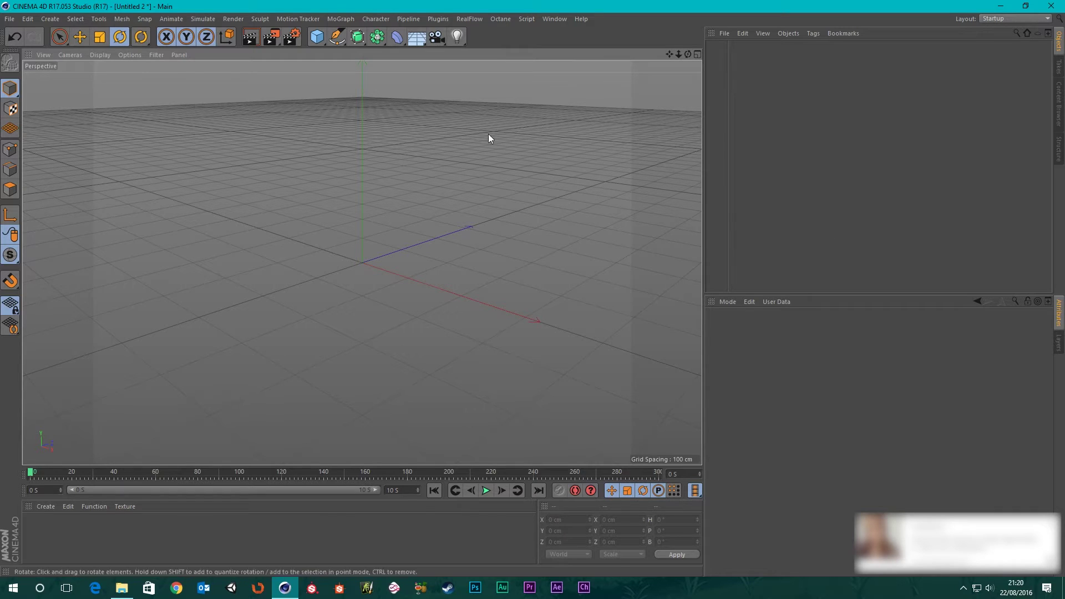
- Add a Dynamics Connector to the empty scene and set its type to Cardan
{"action": "left_click", "coordinate": [201, 20]}
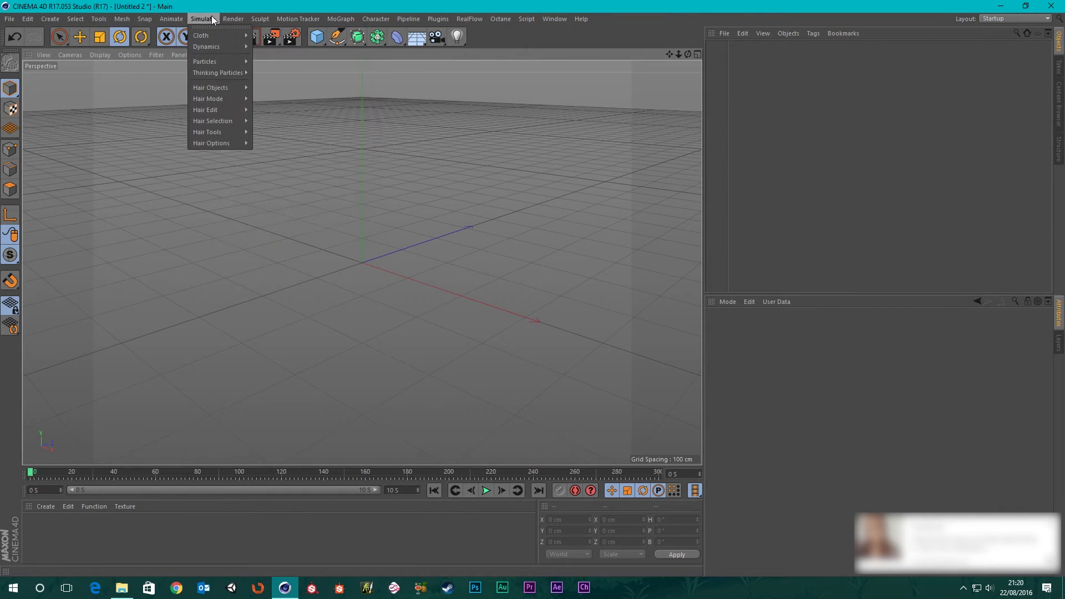
{"action": "mouse_move", "coordinate": [236, 48]}
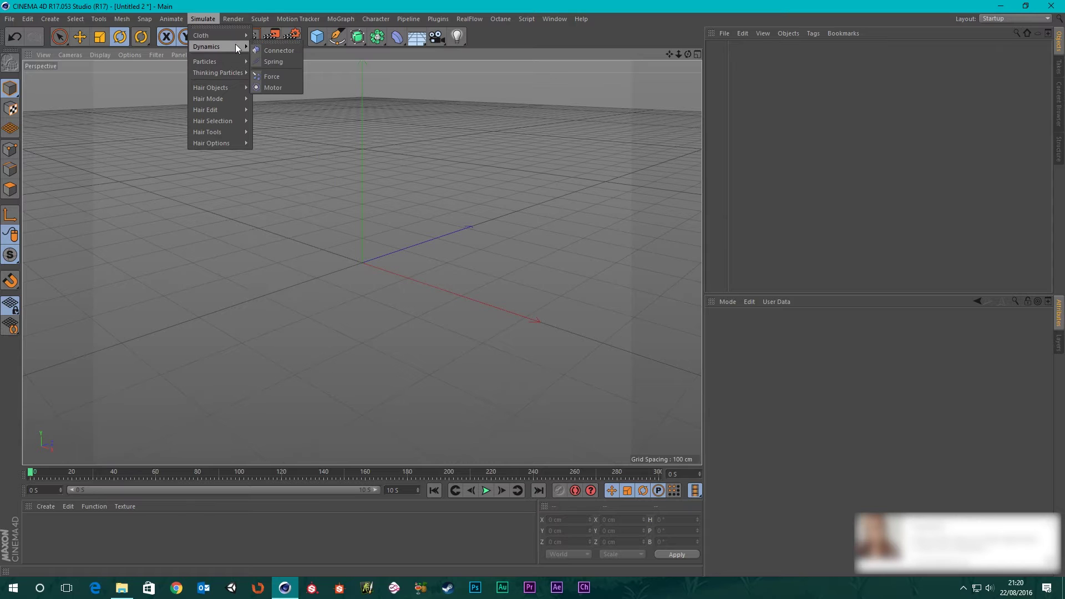
{"action": "left_click", "coordinate": [279, 49]}
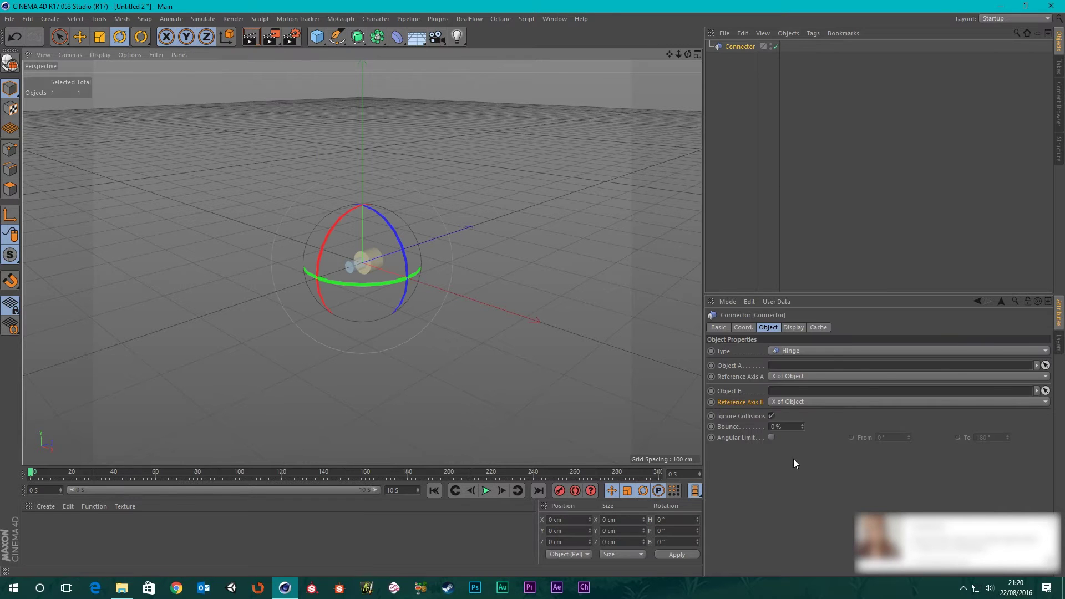
{"action": "left_click", "coordinate": [800, 351]}
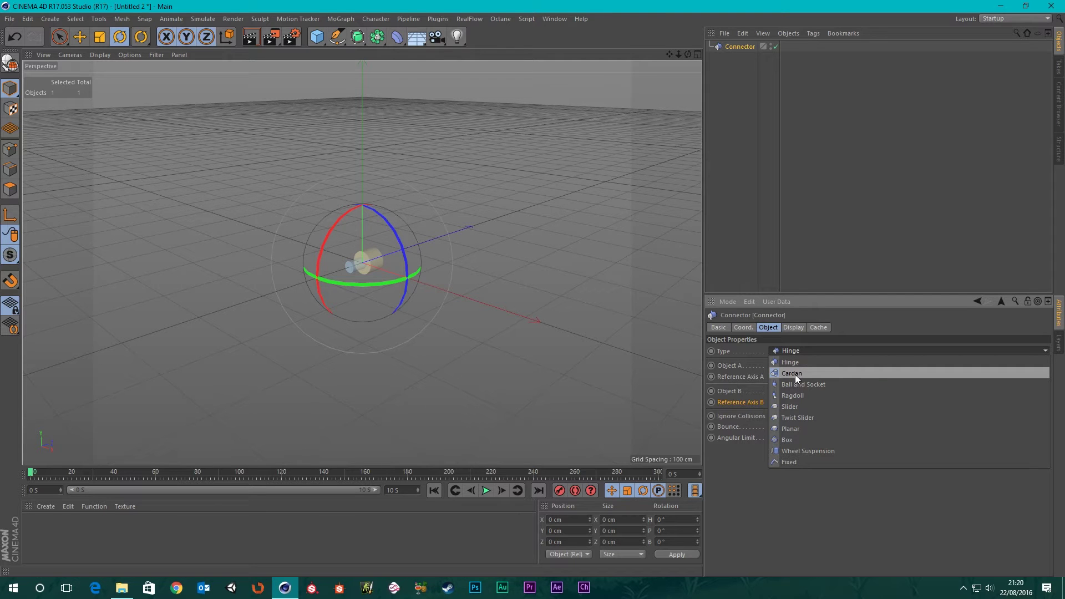
{"action": "left_click", "coordinate": [794, 373]}
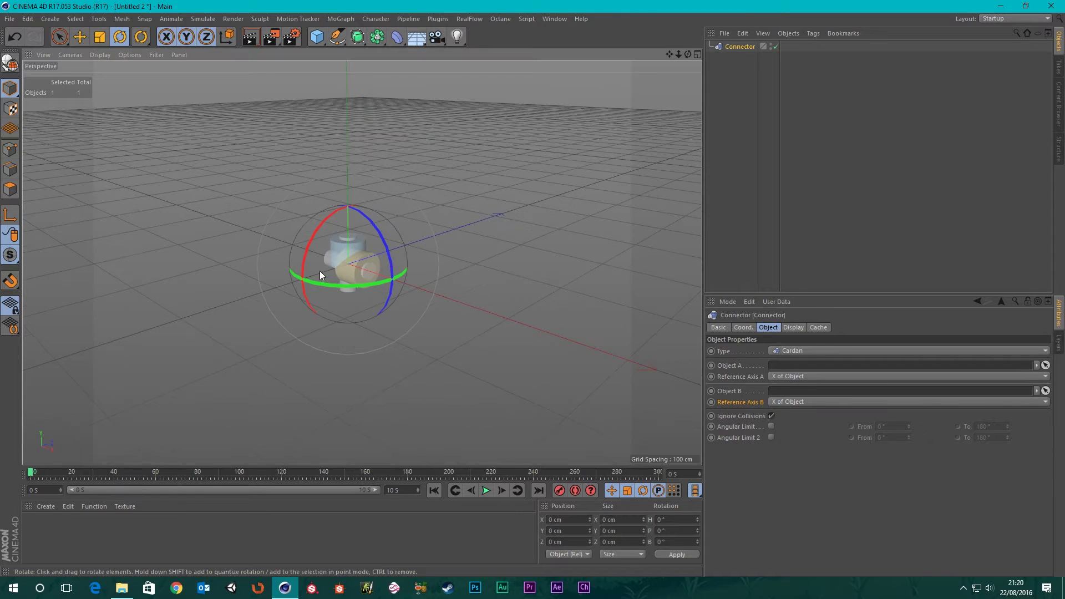
{"action": "left_click_drag", "start_coordinate": [320, 276], "coordinate": [441, 242], "text": "alt"}
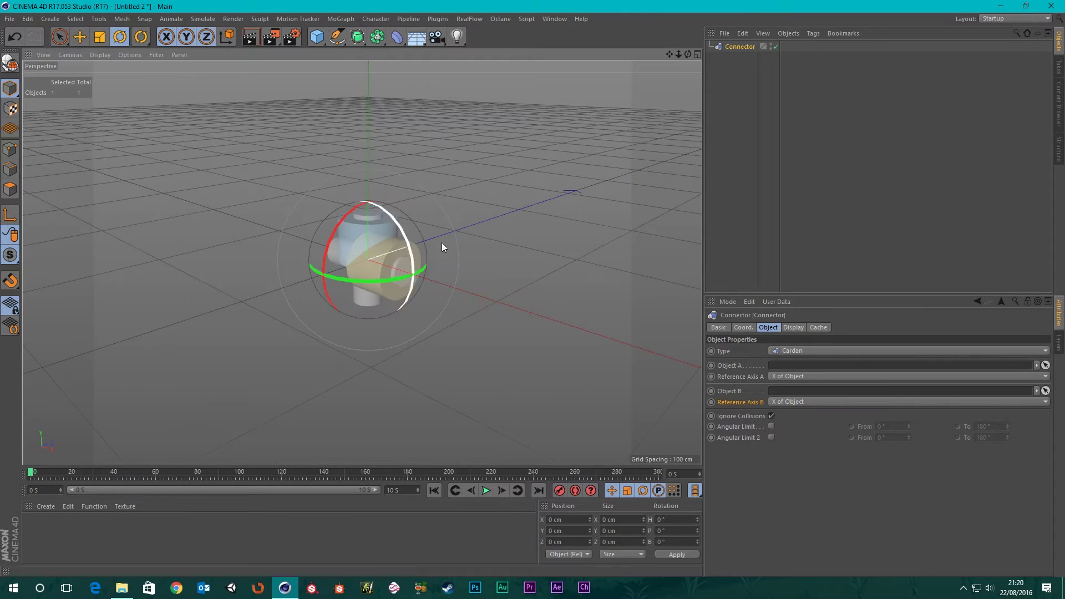
{"action": "left_click", "coordinate": [502, 236]}
- Make the connector always visible in the viewport, even when it is not selected
{"action": "left_click", "coordinate": [742, 47]}
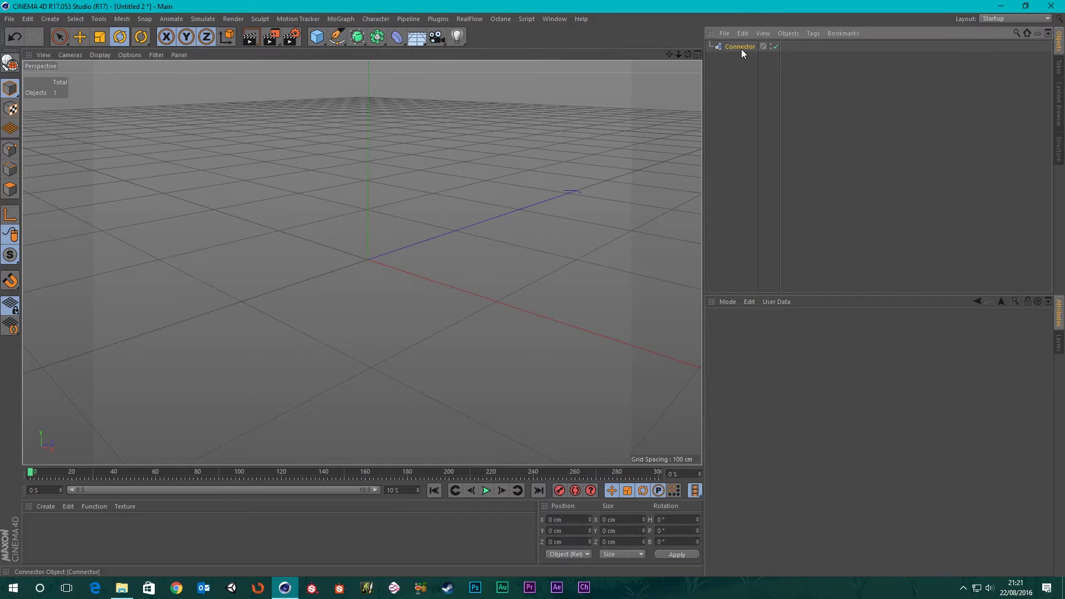
{"action": "left_click", "coordinate": [793, 327]}
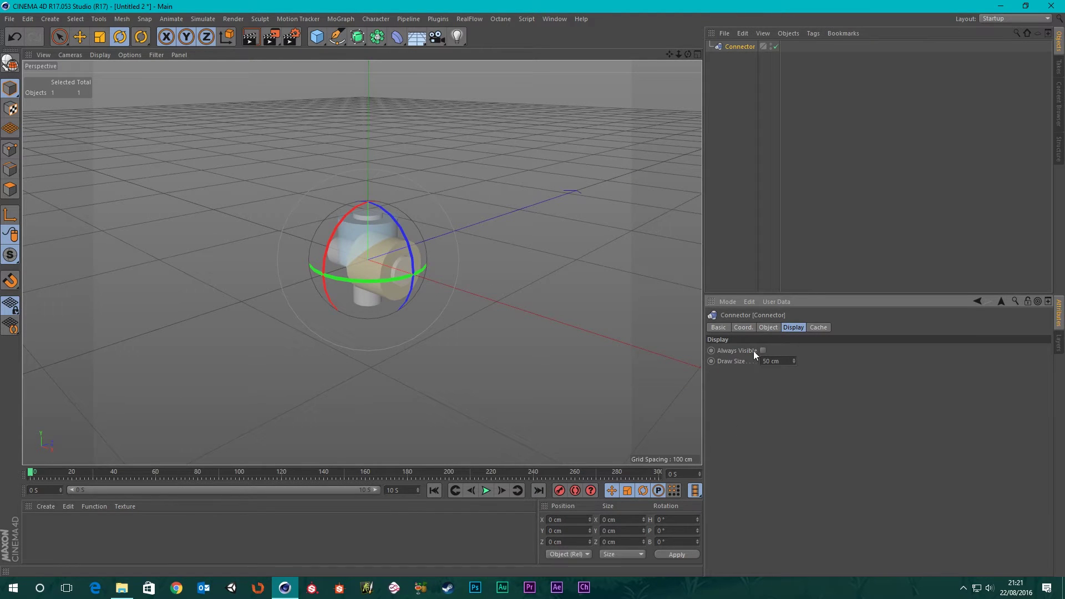
{"action": "left_click", "coordinate": [735, 99]}
{"action": "scroll", "coordinate": [391, 258], "scroll_direction": "up", "scroll_amount": 3}
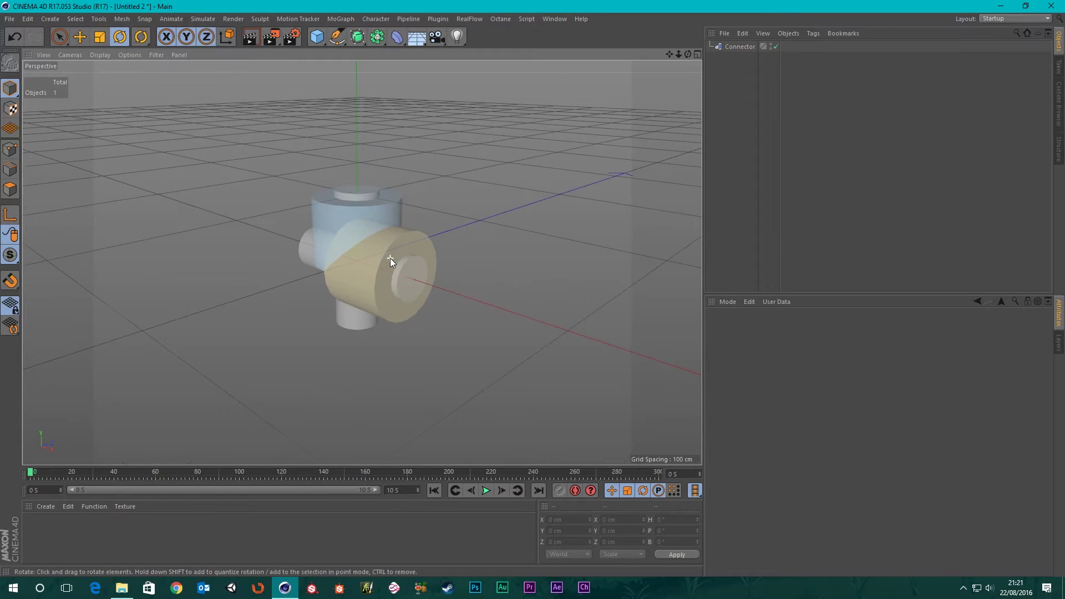
{"action": "scroll", "coordinate": [390, 258], "scroll_direction": "up", "scroll_amount": 2}
{"action": "mouse_move", "coordinate": [288, 265]}
{"action": "left_mouse_down", "text": "alt"}
{"action": "mouse_move", "coordinate": [405, 242]}
{"action": "mouse_move", "coordinate": [452, 279]}
{"action": "mouse_move", "coordinate": [306, 272]}
{"action": "left_mouse_up", "text": "alt"}
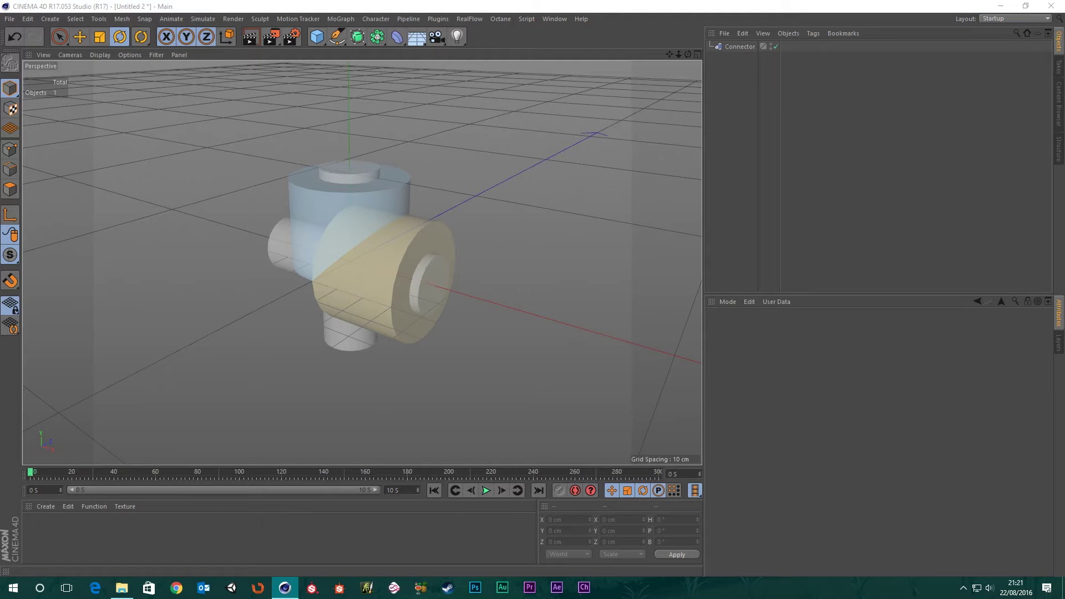
- Switch to the browser, watch the "Understanding Universal Joint" video on YouTube, and close the browser to return to Cinema 4D
{"action": "key", "text": "alt+Tab"}
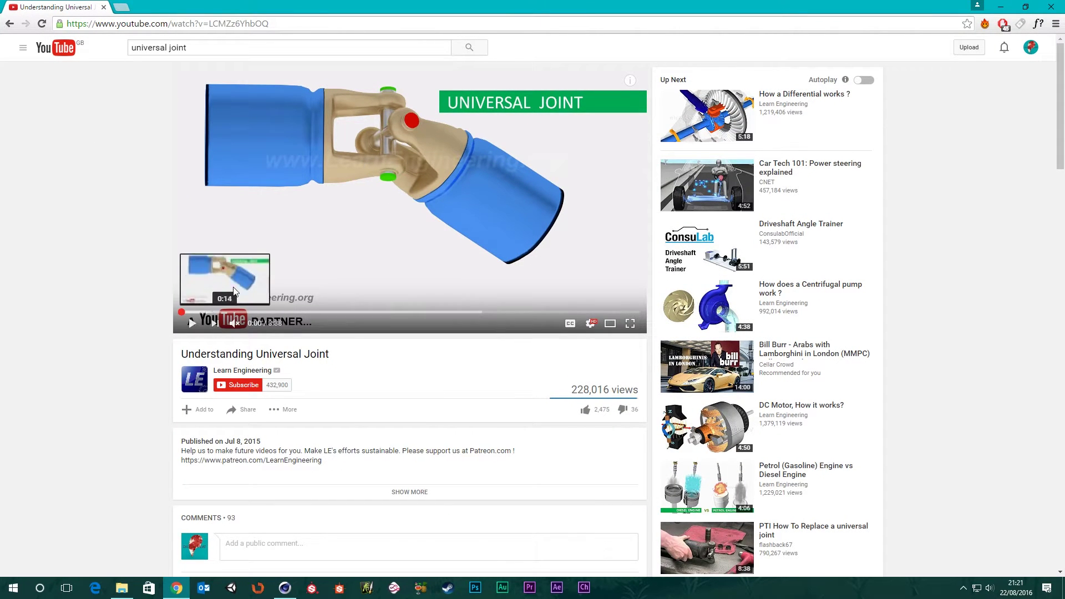
{"action": "left_click", "coordinate": [324, 234]}
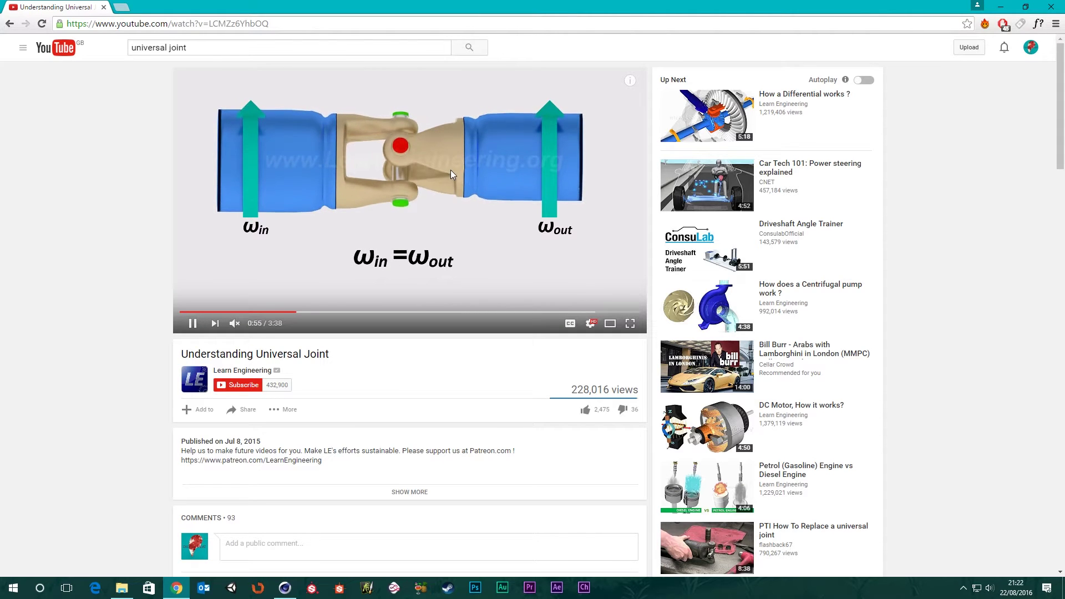
{"action": "left_click", "coordinate": [450, 170]}
{"action": "left_click", "coordinate": [1052, 7]}
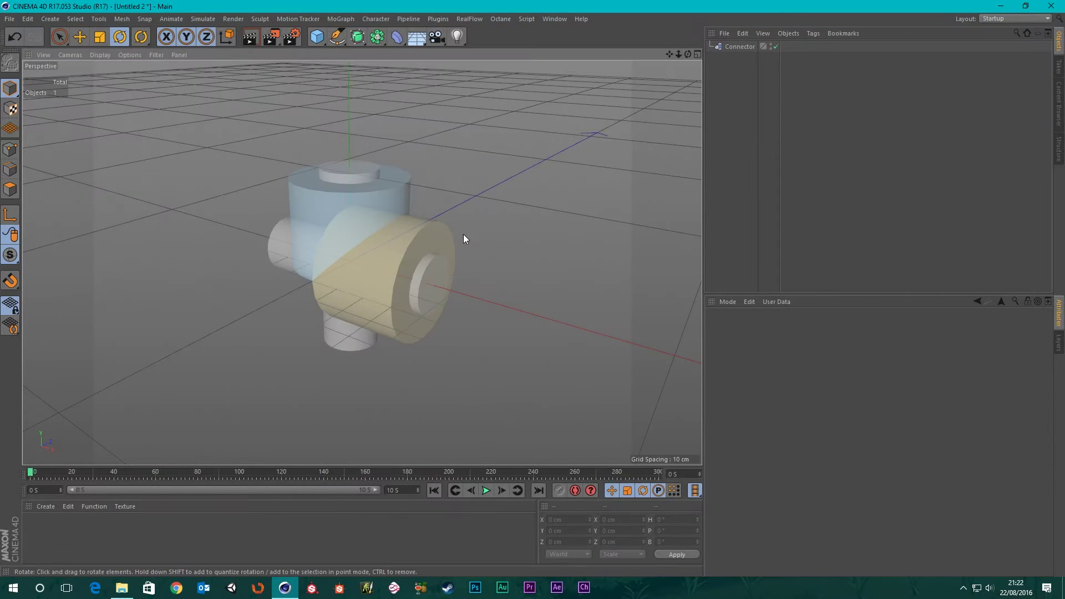
- Add a cube to the scene and set the viewport display to Gouraud Shading (Lines)
{"action": "scroll", "coordinate": [471, 167], "scroll_direction": "down", "scroll_amount": 3}
{"action": "left_click_drag", "start_coordinate": [471, 168], "coordinate": [397, 226], "text": "alt"}
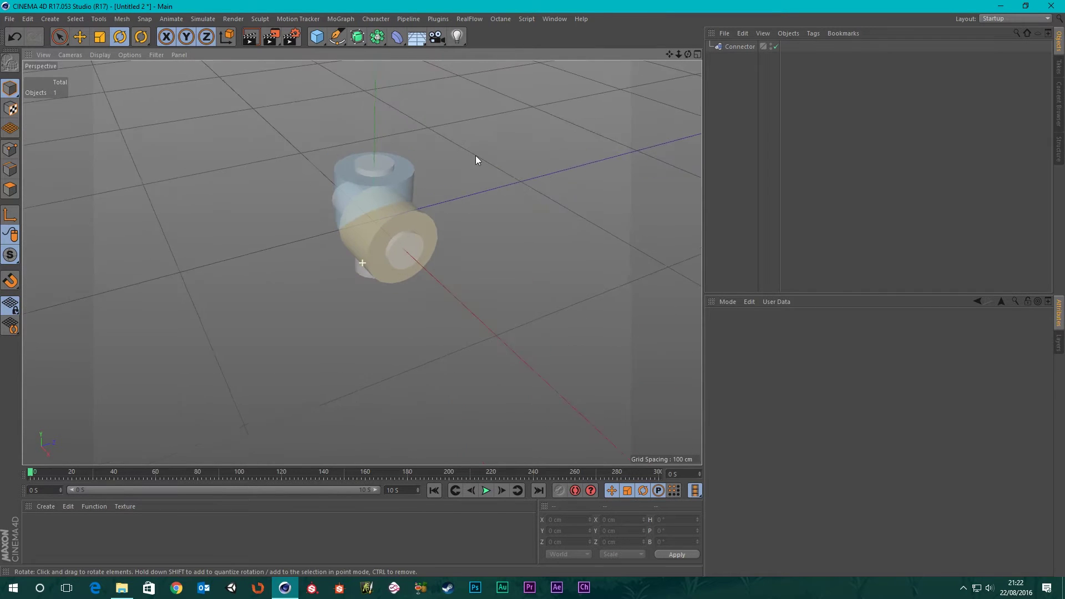
{"action": "left_click", "coordinate": [316, 37]}
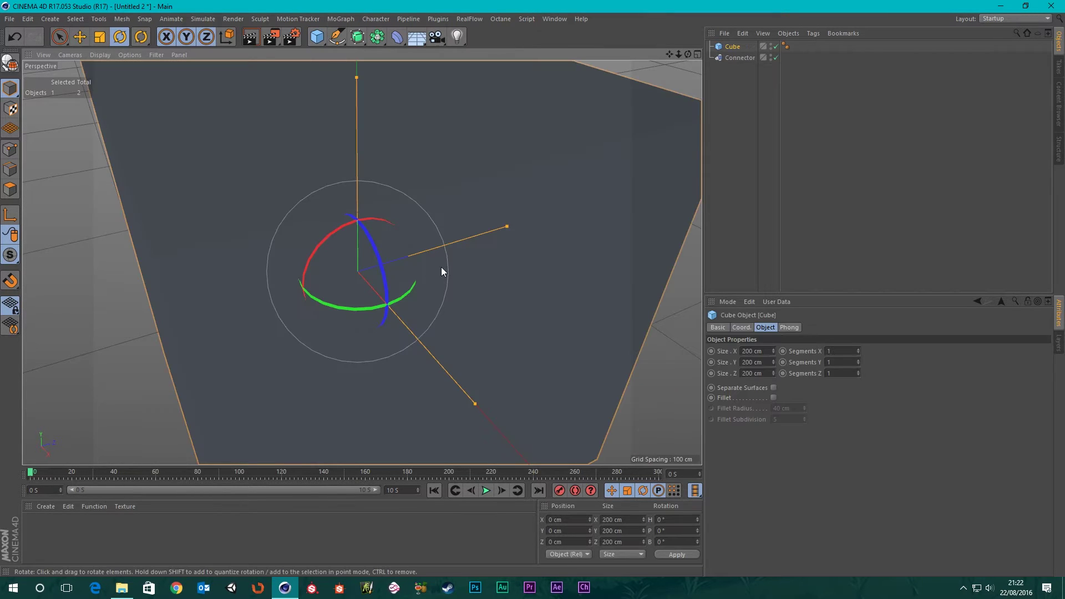
{"action": "left_click", "coordinate": [102, 55]}
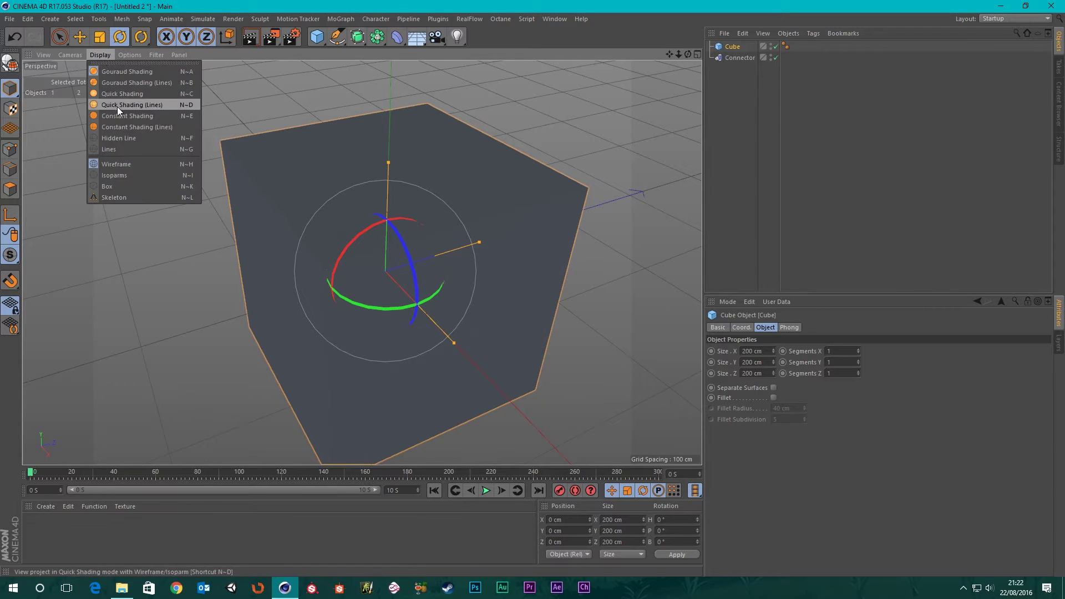
{"action": "left_click", "coordinate": [131, 82]}
{"action": "scroll", "coordinate": [382, 263], "scroll_direction": "down", "scroll_amount": 3}
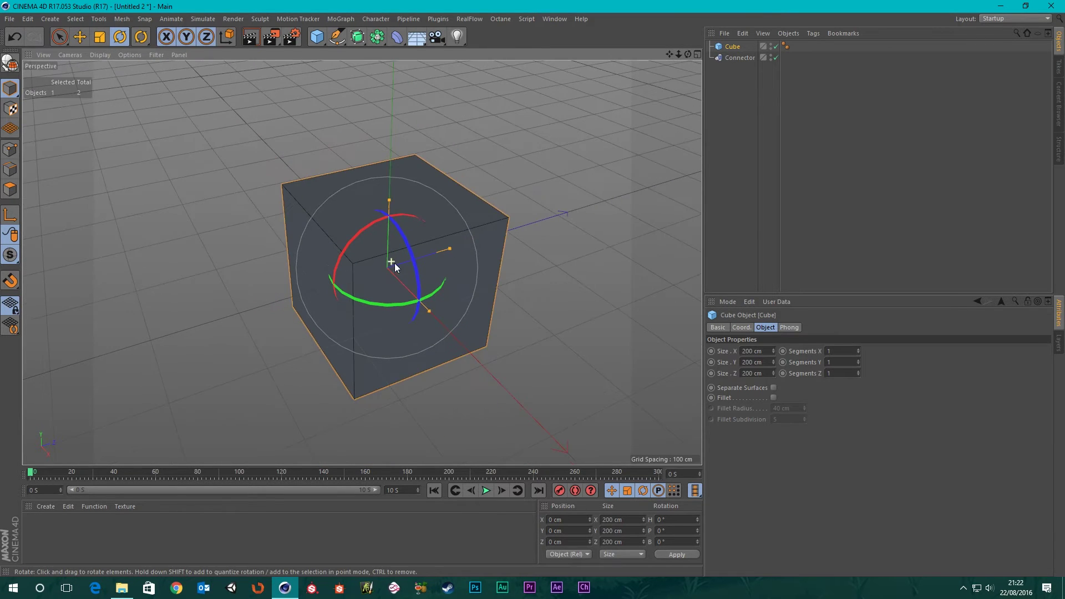
{"action": "mouse_move", "coordinate": [394, 263]}
{"action": "left_mouse_down", "text": "alt"}
{"action": "mouse_move", "coordinate": [338, 231]}
{"action": "mouse_move", "coordinate": [406, 246]}
{"action": "left_mouse_up", "text": "alt"}
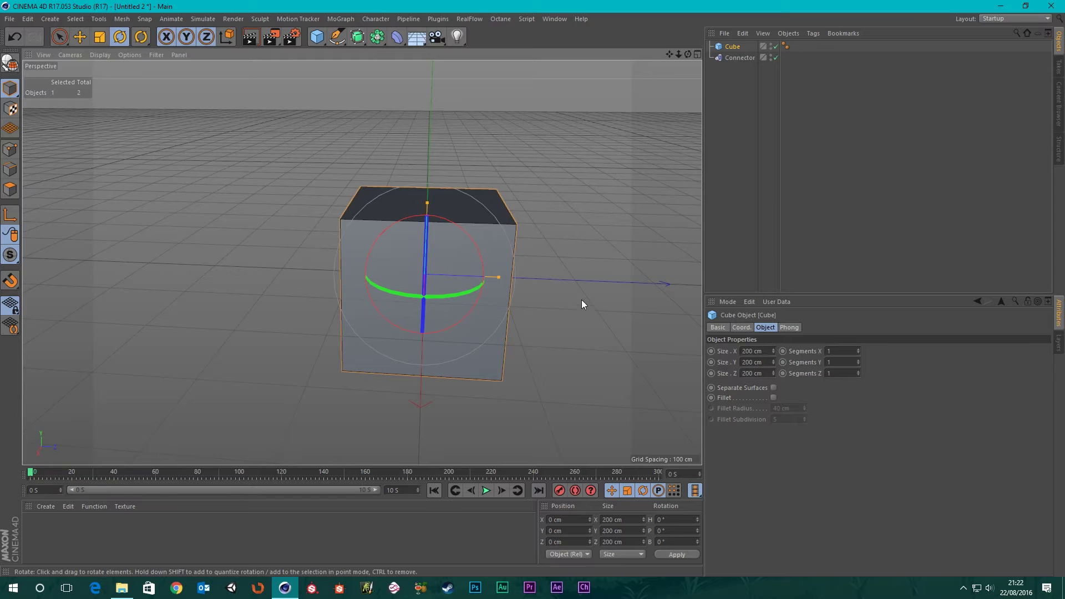
{"action": "left_click", "coordinate": [84, 38]}
{"action": "left_click_drag", "start_coordinate": [521, 279], "coordinate": [395, 292]}
{"action": "key", "text": "ctrl+z"}
- Move the cube along the Z axis to -200 cm in the Right view, and return to the Perspective view
{"action": "key", "text": "F5"}
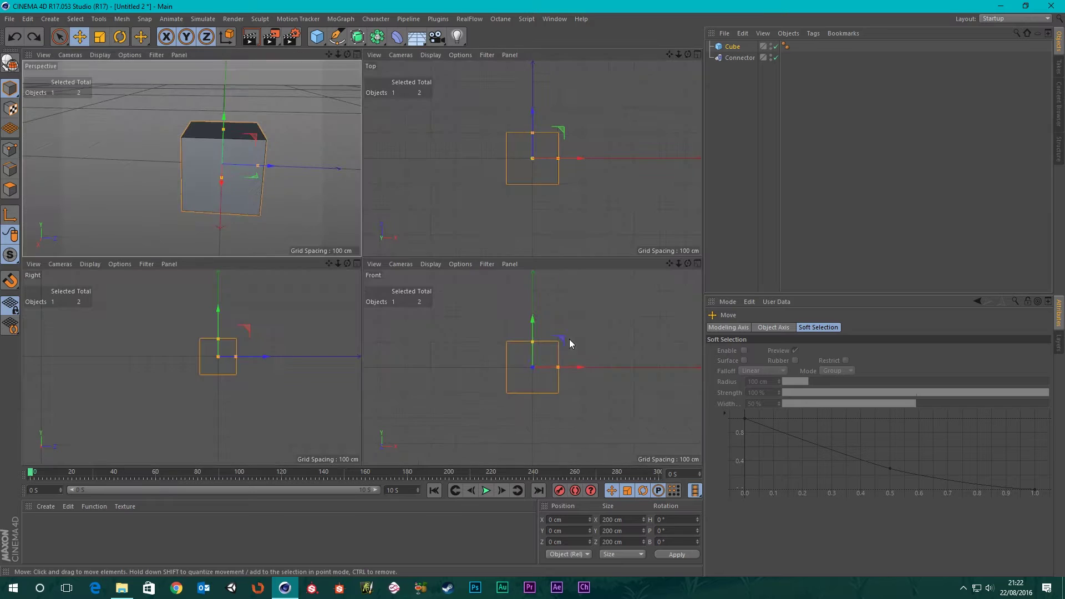
{"action": "middle_click", "coordinate": [268, 371]}
{"action": "scroll", "coordinate": [365, 289], "scroll_direction": "up", "scroll_amount": 8}
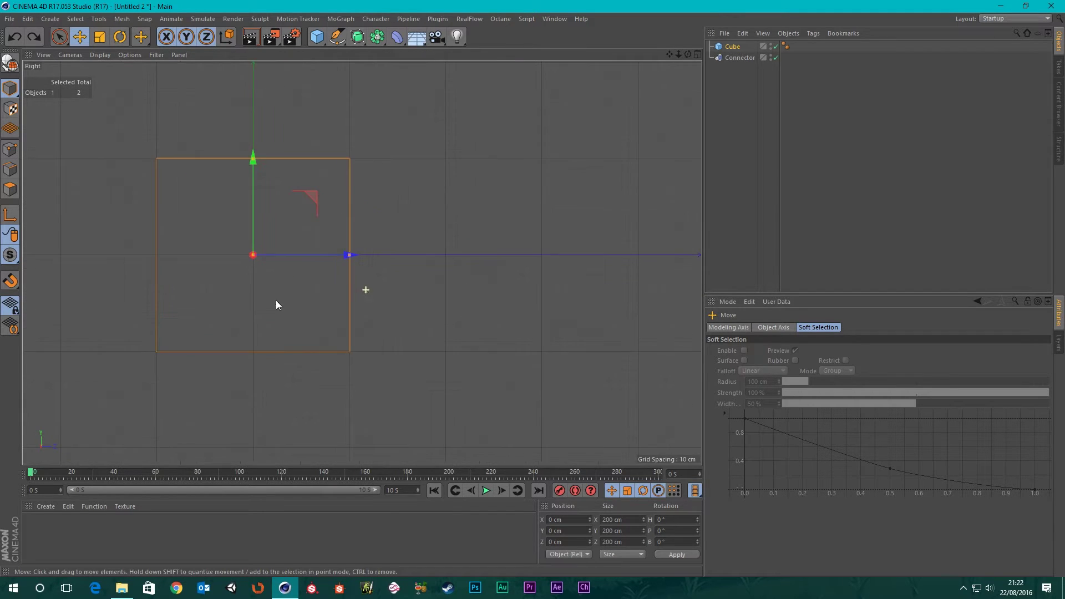
{"action": "scroll", "coordinate": [261, 292], "scroll_direction": "up", "scroll_amount": 2}
{"action": "middle_click_drag", "start_coordinate": [258, 288], "coordinate": [468, 268]}
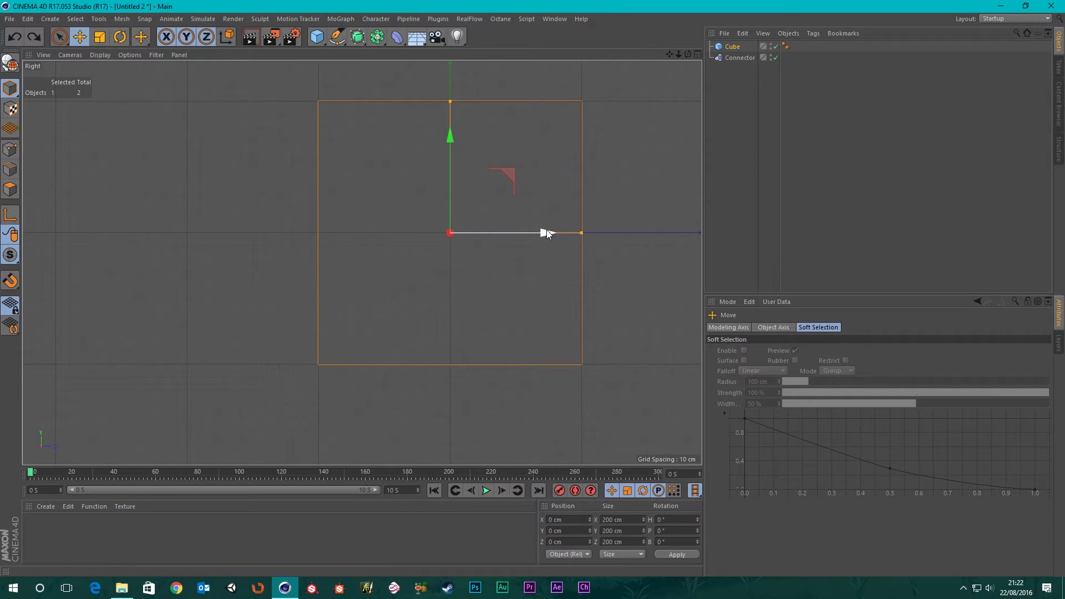
{"action": "left_click_drag", "start_coordinate": [545, 232], "coordinate": [414, 249]}
{"action": "scroll", "coordinate": [414, 249], "scroll_direction": "down", "scroll_amount": 5}
{"action": "scroll", "coordinate": [445, 258], "scroll_direction": "up", "scroll_amount": 3}
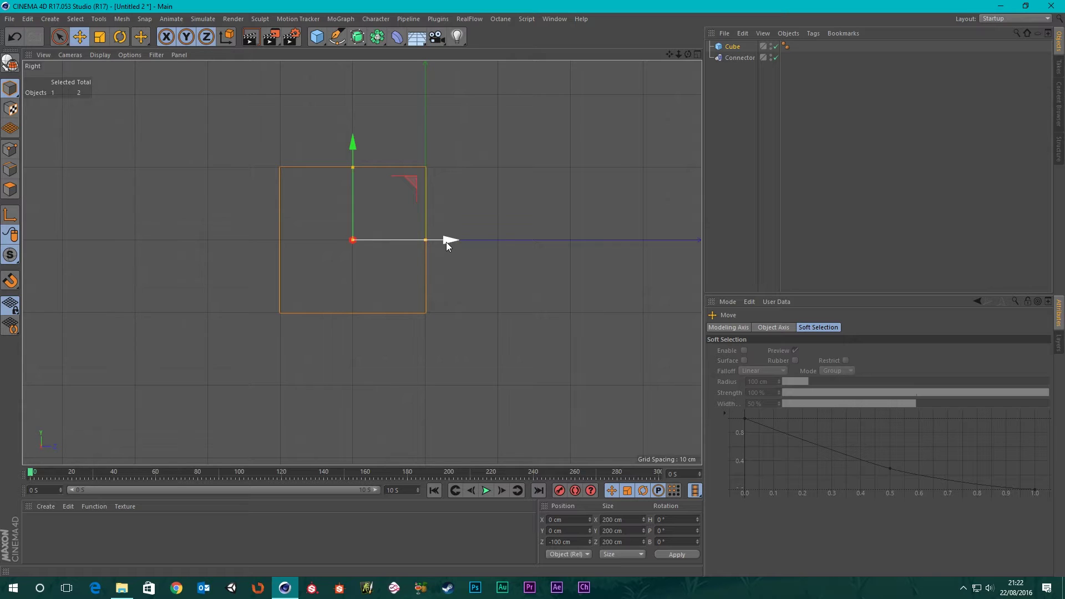
{"action": "left_click_drag", "start_coordinate": [446, 242], "coordinate": [374, 258]}
{"action": "middle_click", "coordinate": [281, 152]}
{"action": "middle_click", "coordinate": [281, 152]}
{"action": "scroll", "coordinate": [329, 256], "scroll_direction": "up", "scroll_amount": 10}
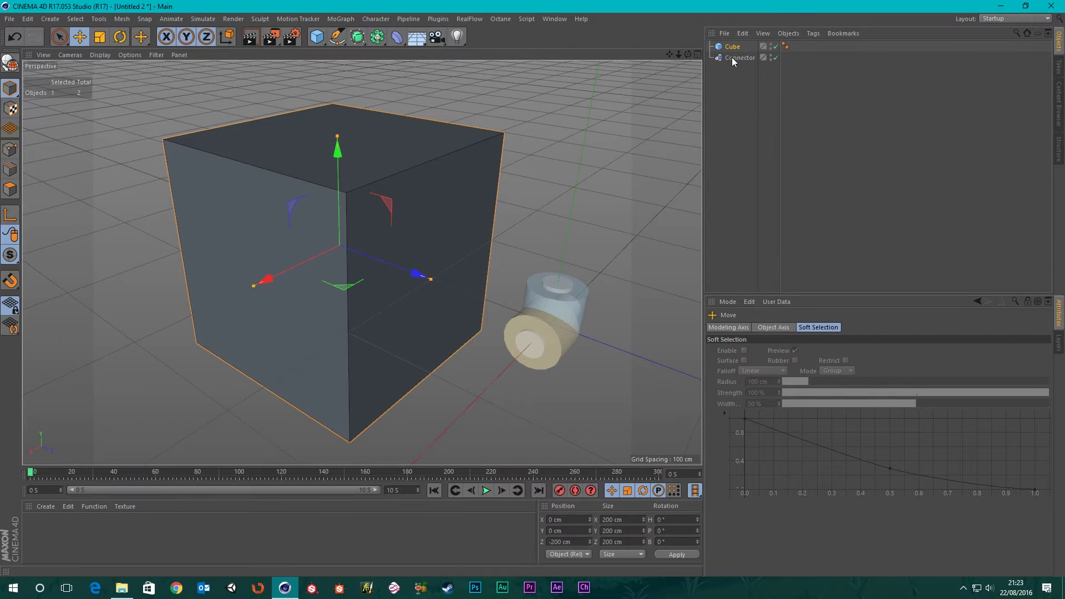
- Set the cube's X segments and Y segments to 3 each
{"action": "left_click", "coordinate": [732, 48]}
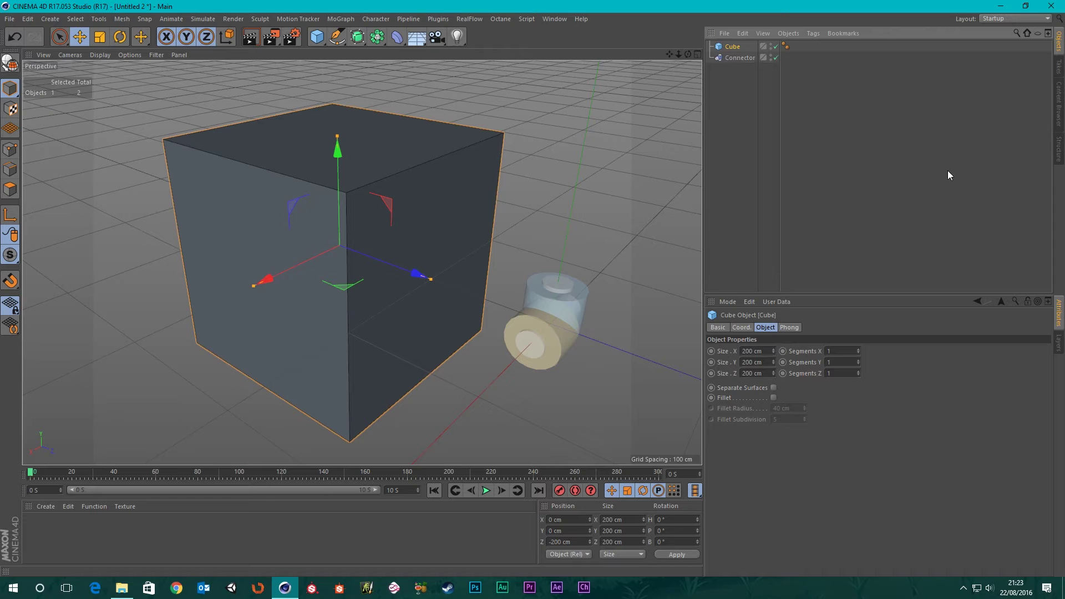
{"action": "left_click", "coordinate": [858, 348]}
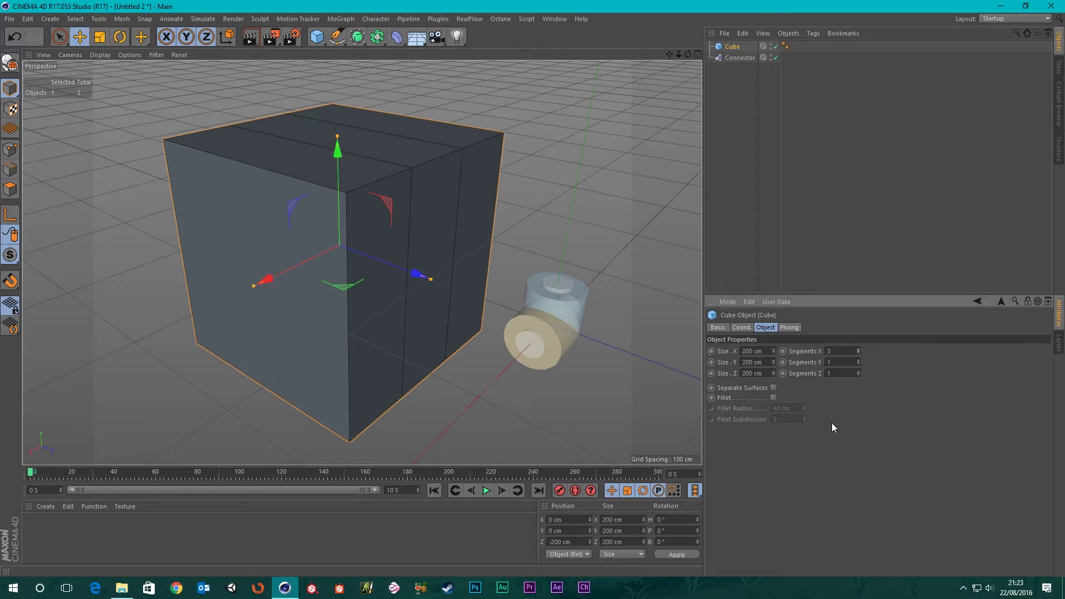
{"action": "left_click", "coordinate": [858, 361]}
{"action": "left_click", "coordinate": [858, 360]}
{"action": "left_click_drag", "start_coordinate": [397, 324], "coordinate": [226, 197], "text": "alt"}
{"action": "scroll", "coordinate": [227, 195], "scroll_direction": "down", "scroll_amount": 5}
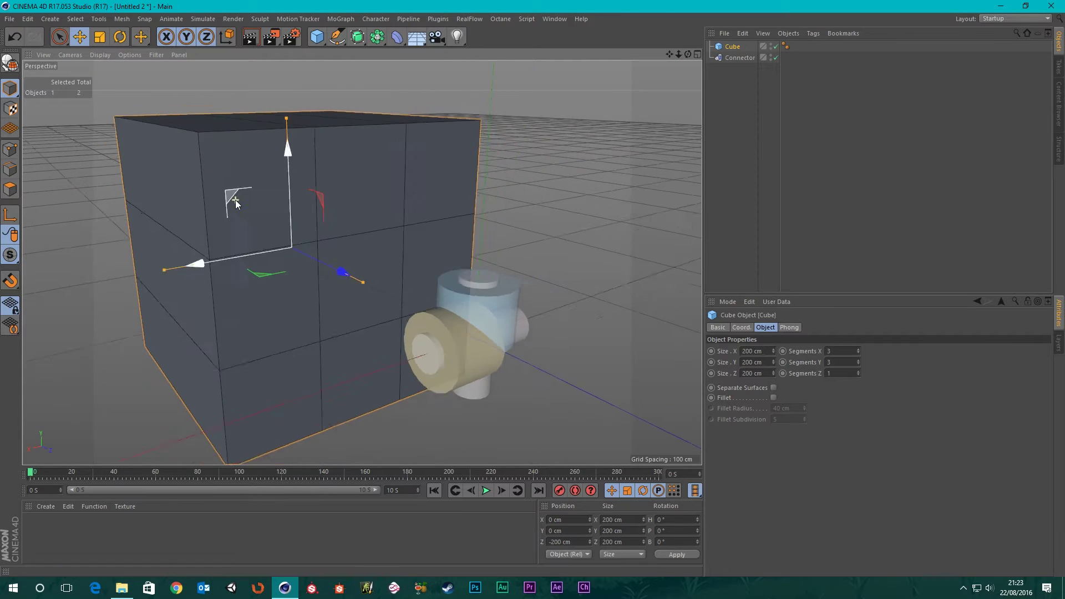
- Convert the cube to an editable polygon object and switch to edge editing
{"action": "left_click", "coordinate": [10, 63]}
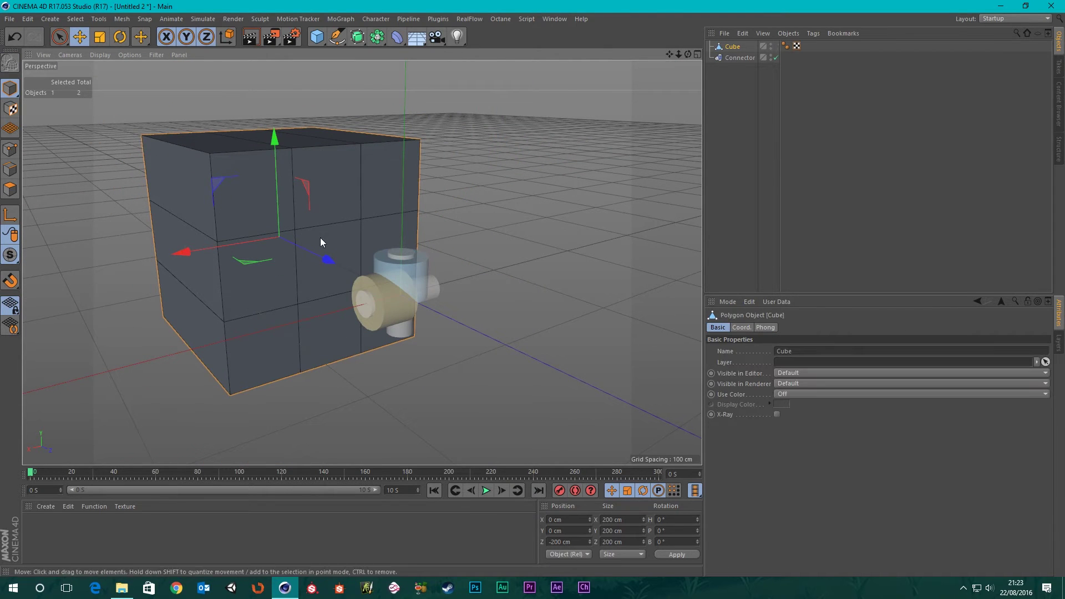
{"action": "left_click", "coordinate": [11, 172]}
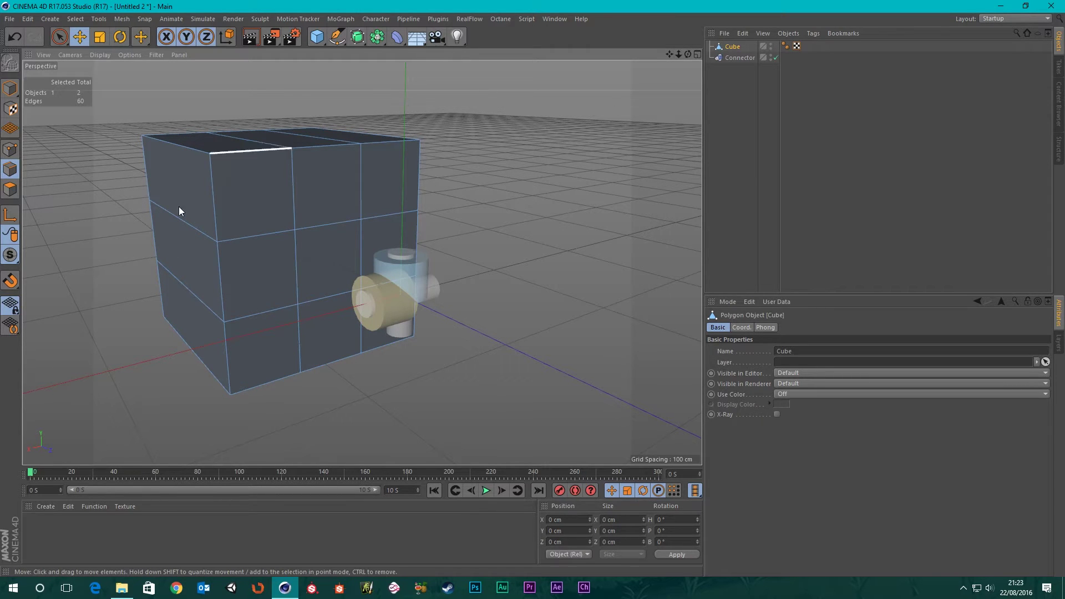
{"action": "scroll", "coordinate": [215, 173], "scroll_direction": "up", "scroll_amount": 2}
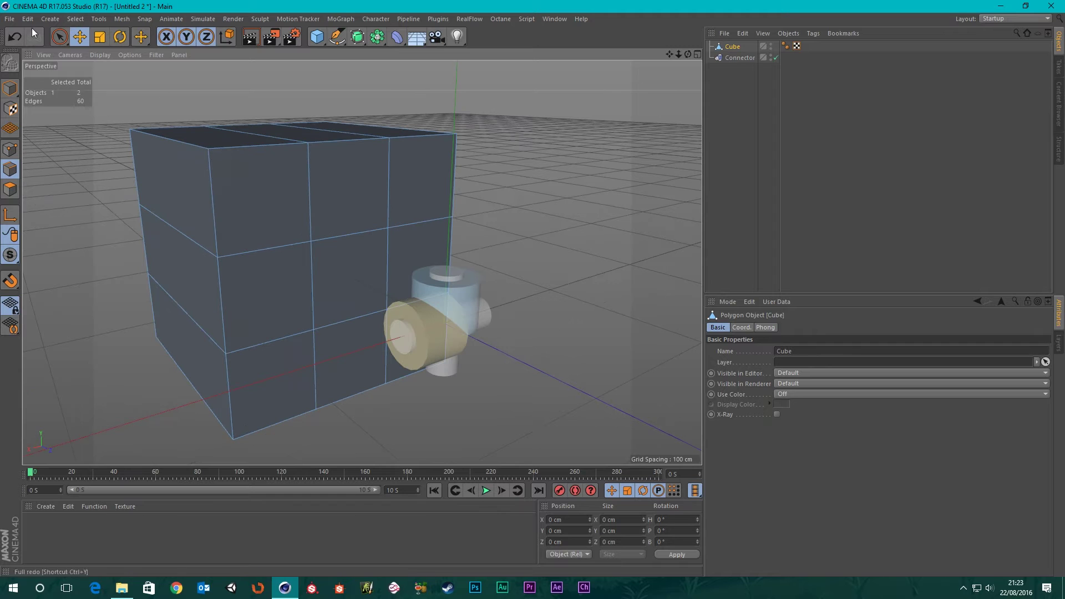
{"action": "scroll", "coordinate": [261, 181], "scroll_direction": "down", "scroll_amount": 2}
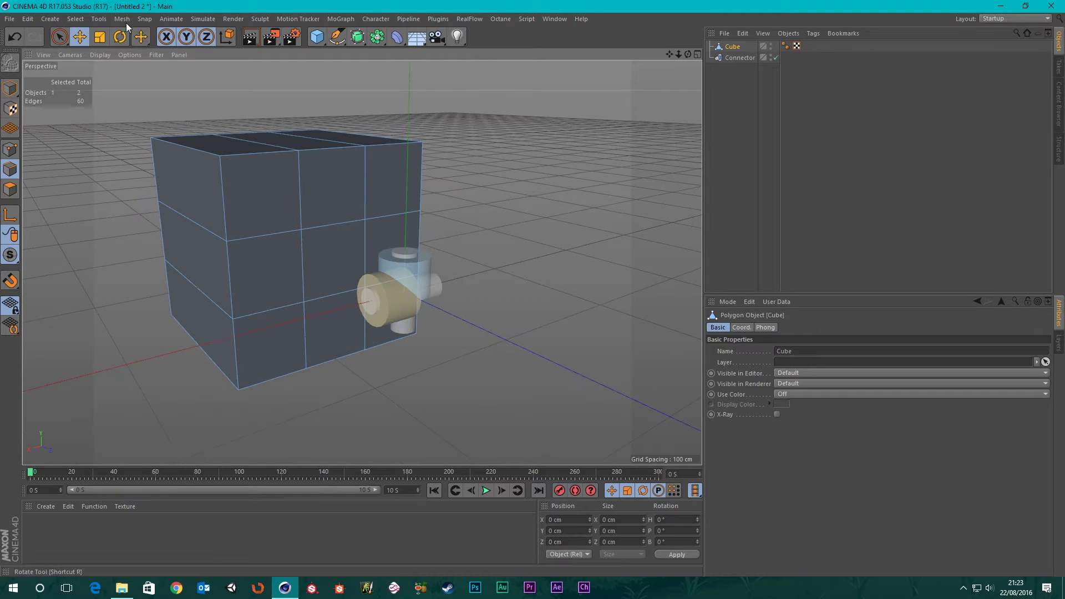
- Loop-select the cube's two inner vertical edge loops, scale them apart along X to about 130 cm, and clear the selection
{"action": "left_click", "coordinate": [76, 18]}
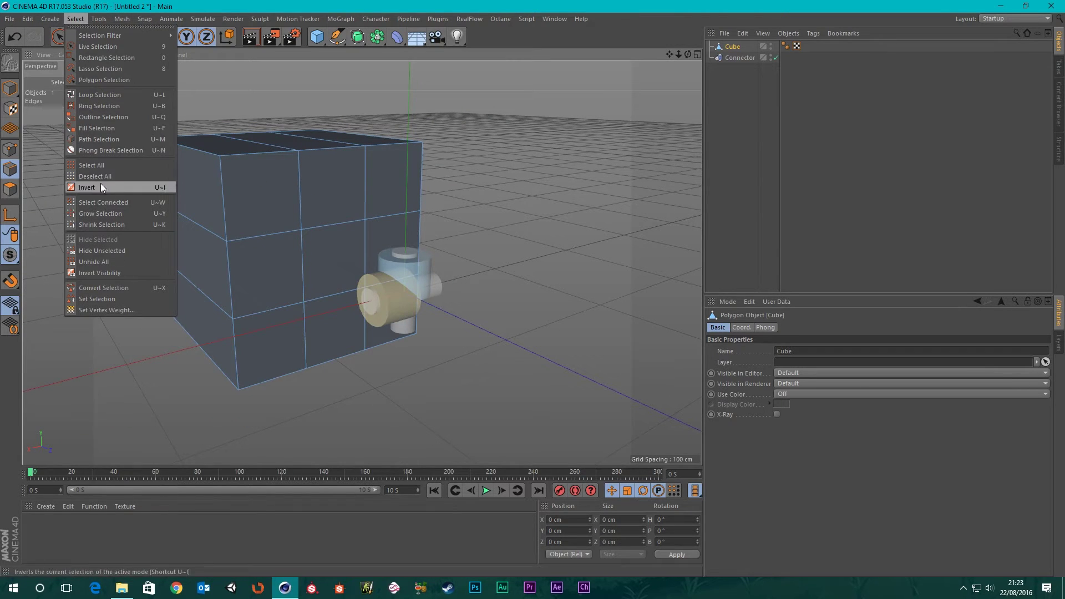
{"action": "left_click", "coordinate": [472, 5]}
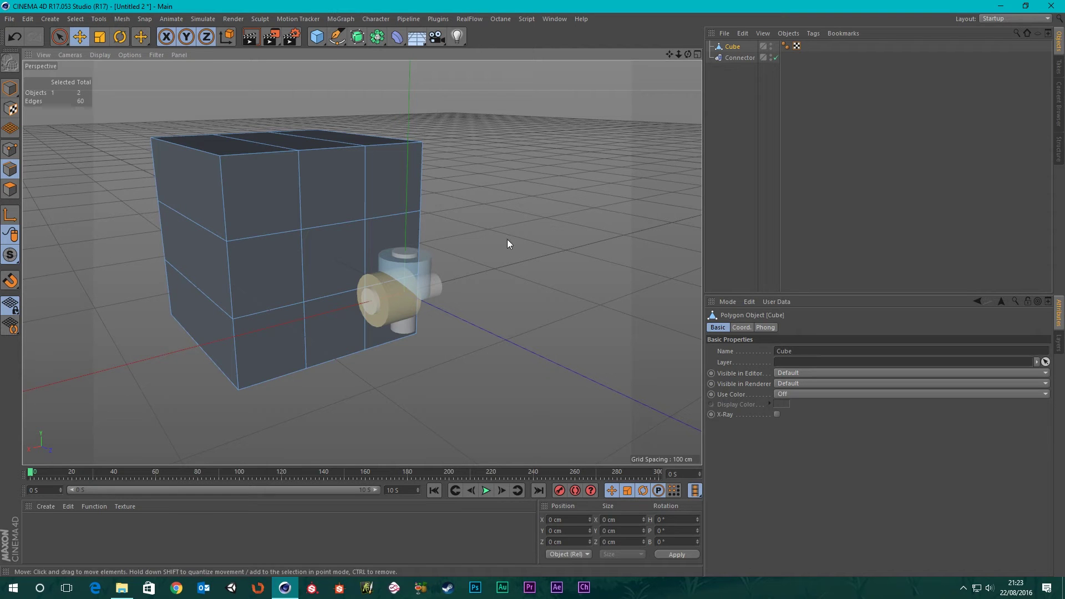
{"action": "scroll", "coordinate": [422, 245], "scroll_direction": "up", "scroll_amount": 1}
{"action": "key", "text": "u"}
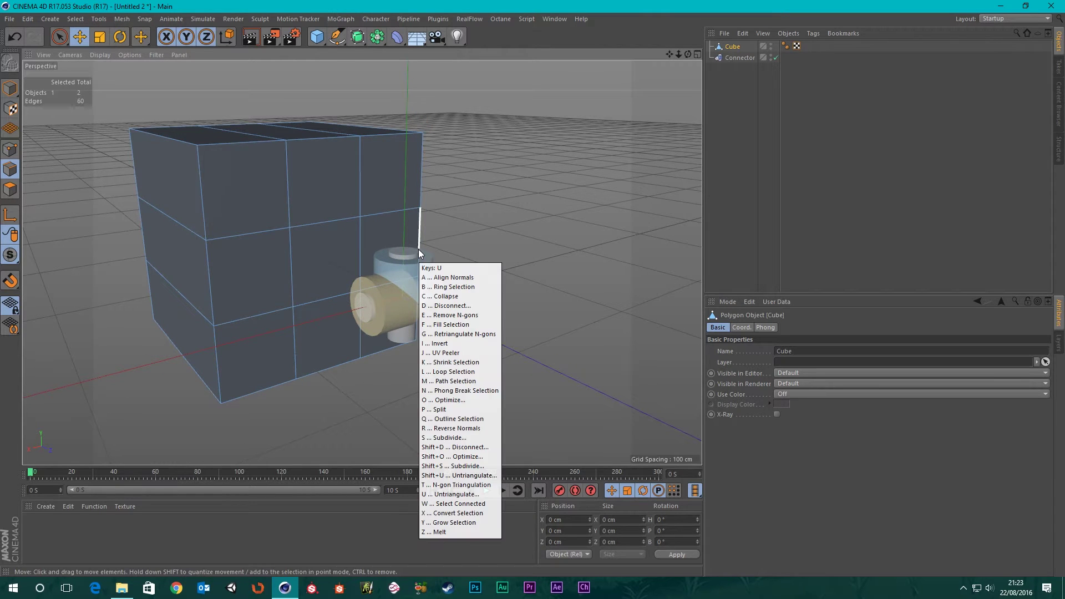
{"action": "key", "text": "l"}
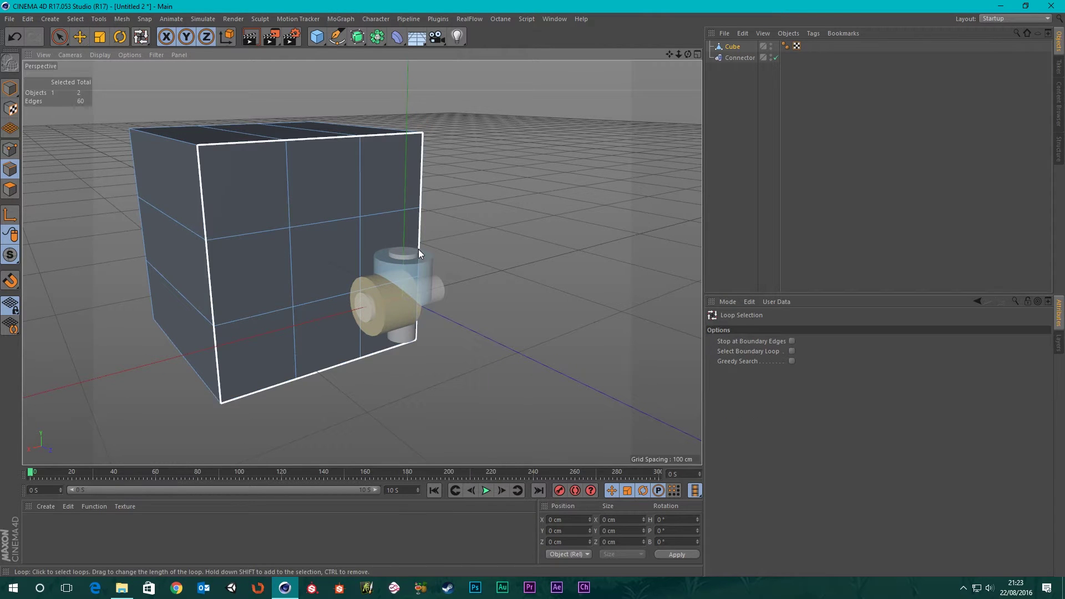
{"action": "left_click", "coordinate": [289, 214]}
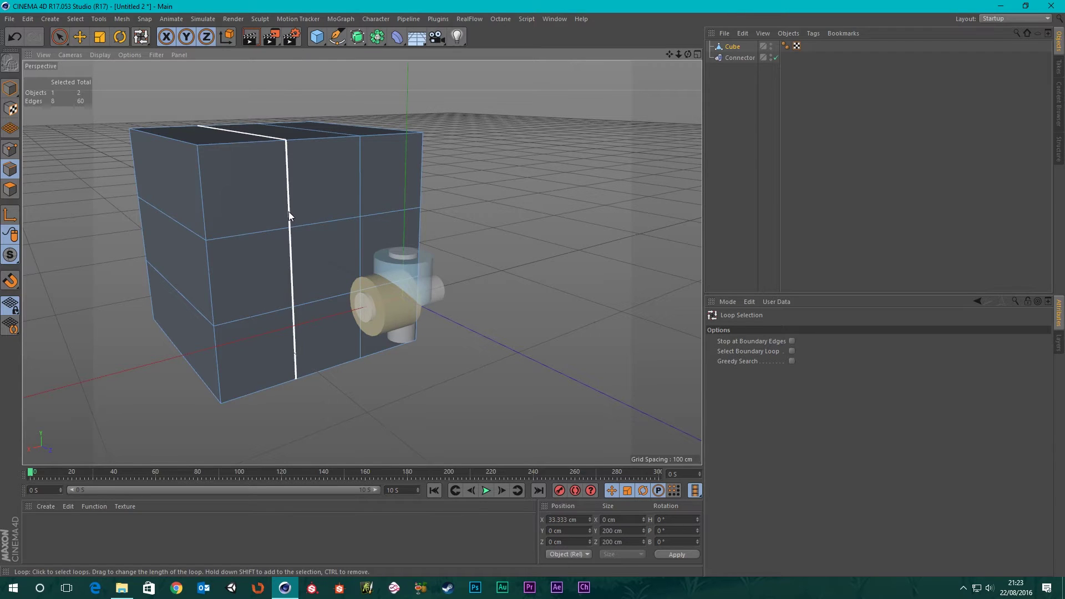
{"action": "left_click", "coordinate": [361, 200], "text": "shift"}
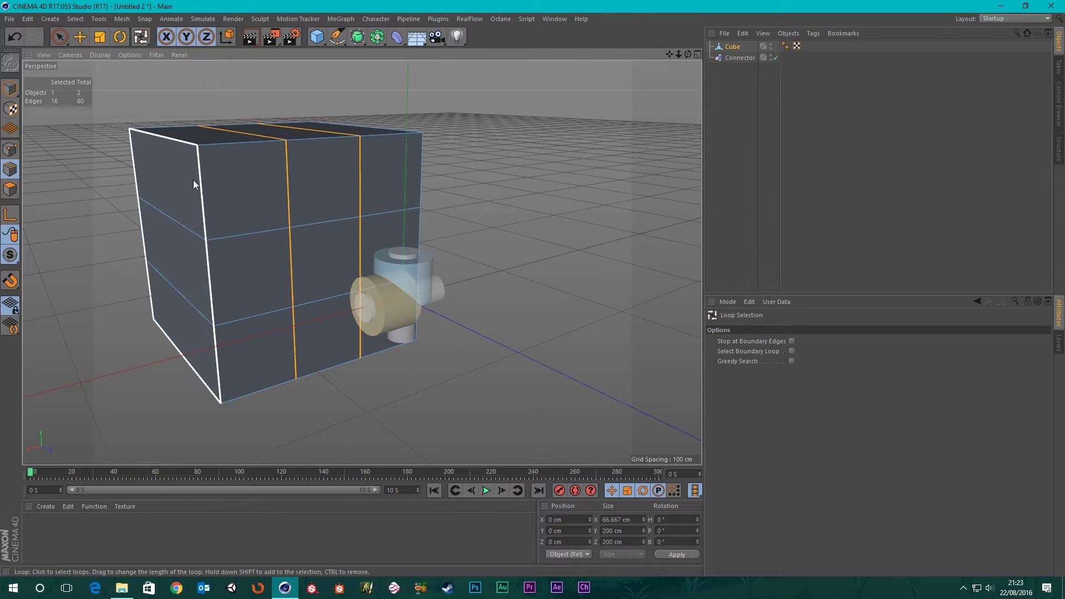
{"action": "key", "text": "t"}
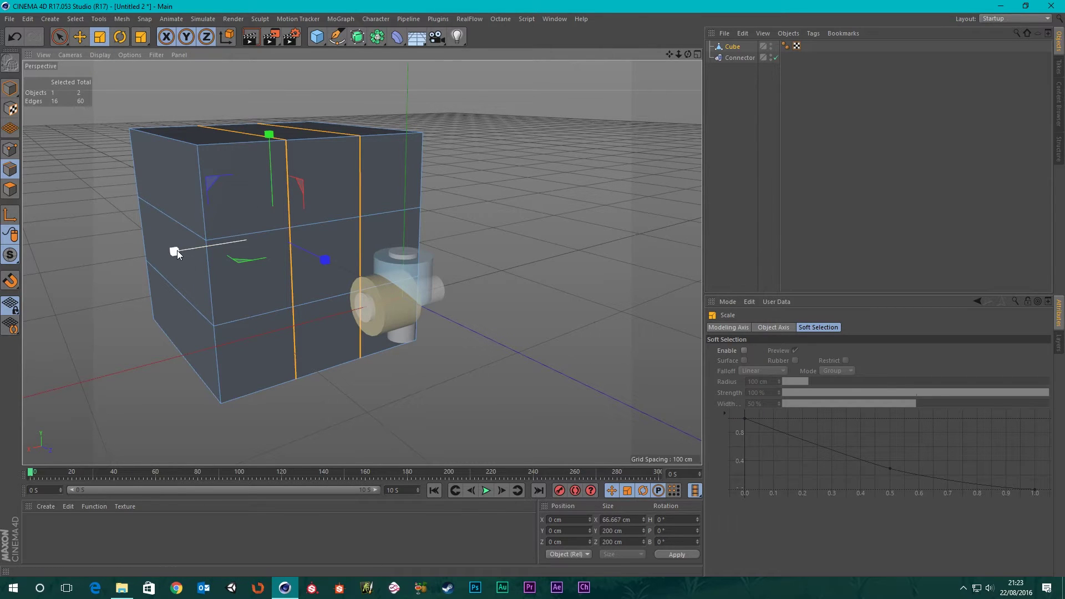
{"action": "left_click_drag", "start_coordinate": [176, 251], "coordinate": [67, 290]}
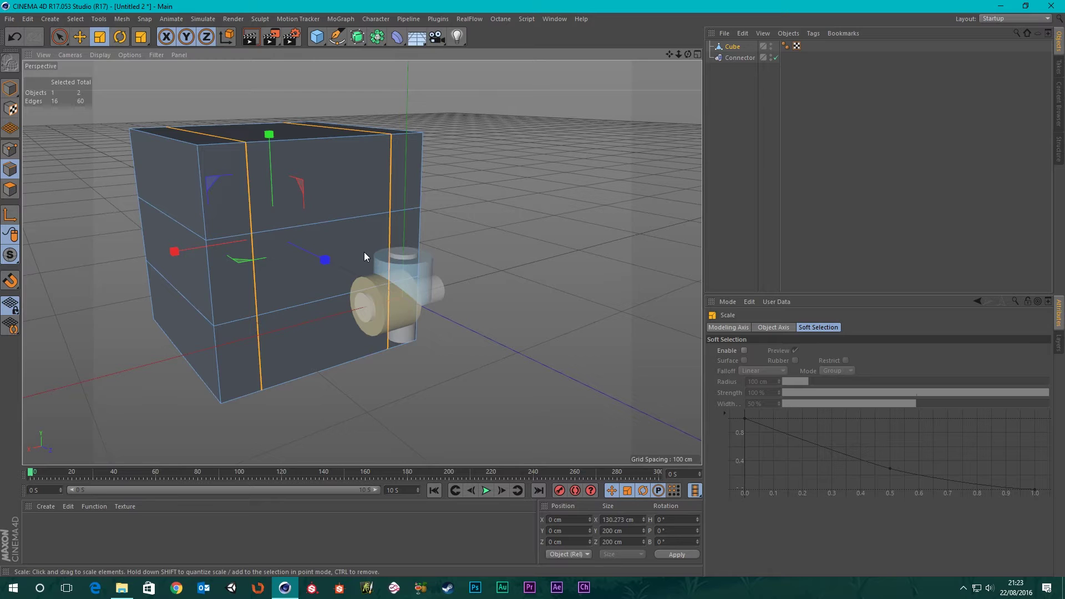
{"action": "key", "text": "space"}
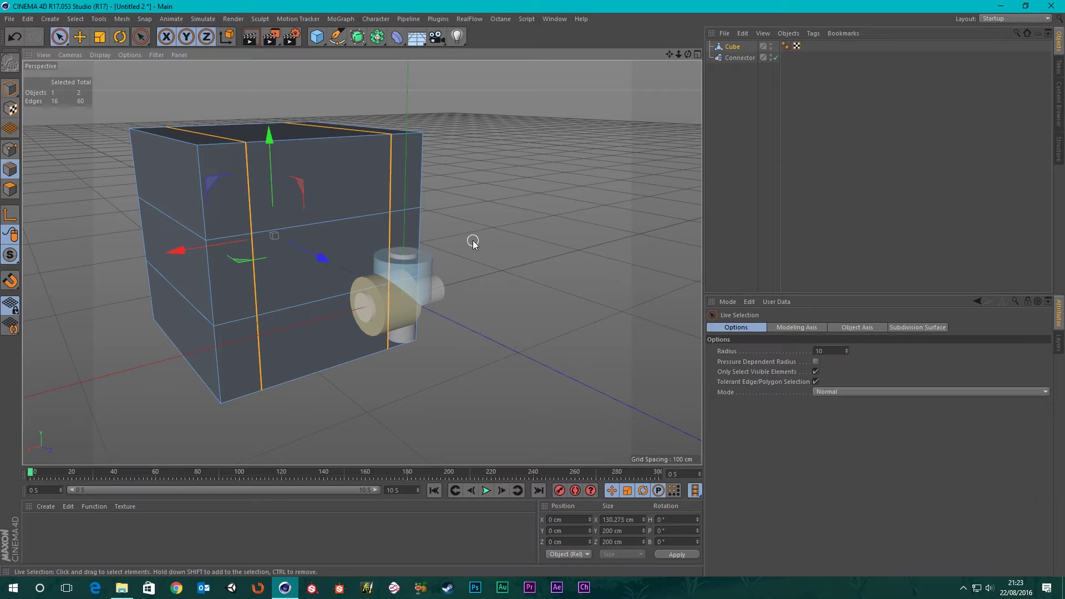
{"action": "left_click", "coordinate": [492, 227]}
- Extrude the two outer middle polygons on the cube's connector-facing side by about 128 cm to form arms, then deselect them
{"action": "left_click", "coordinate": [10, 190]}
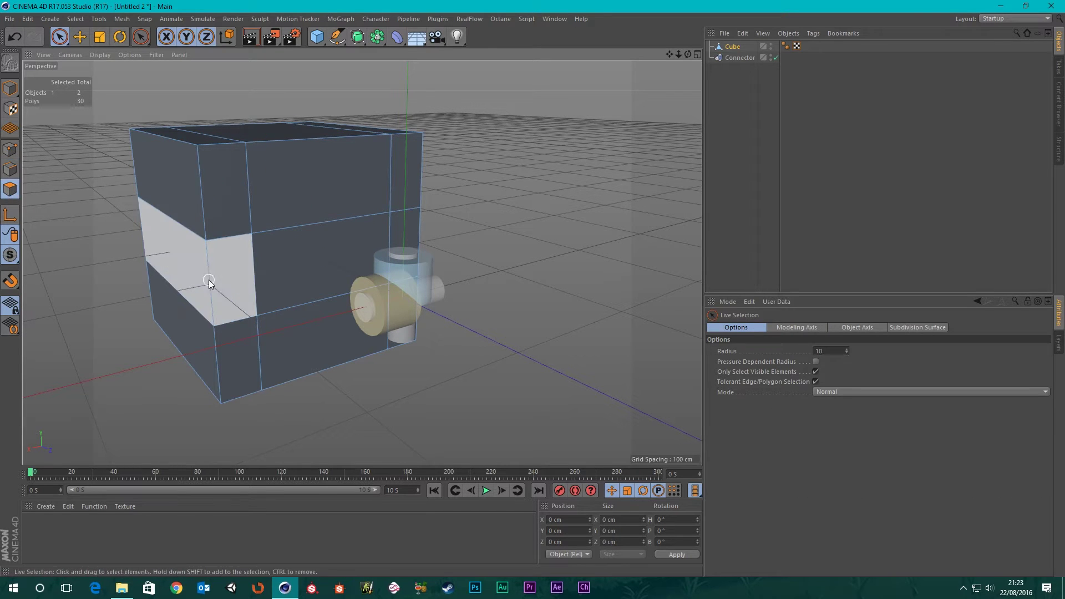
{"action": "left_click", "coordinate": [238, 272]}
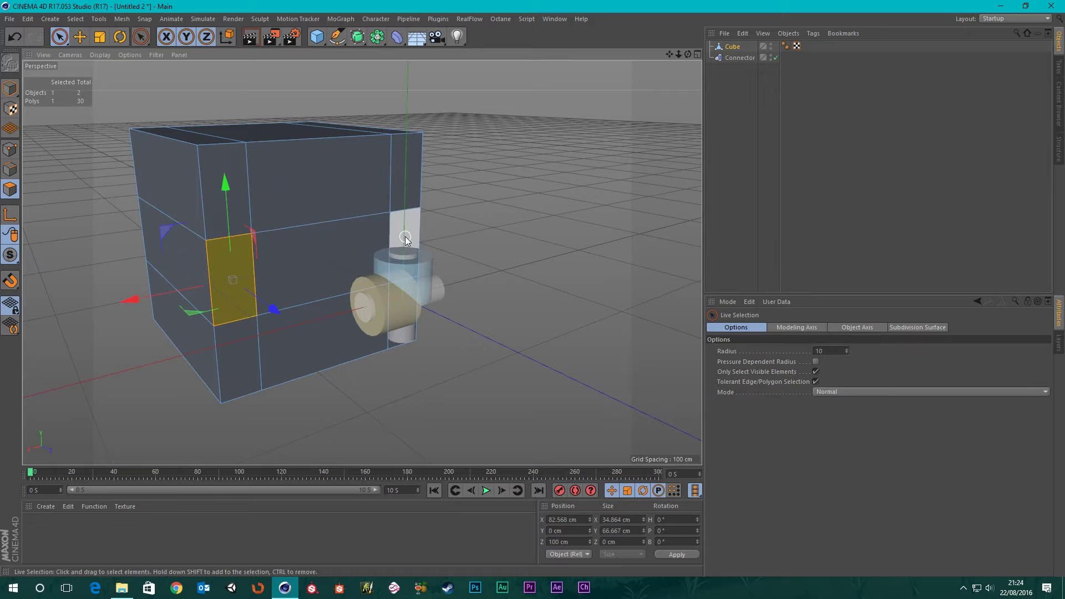
{"action": "left_click", "coordinate": [405, 236]}
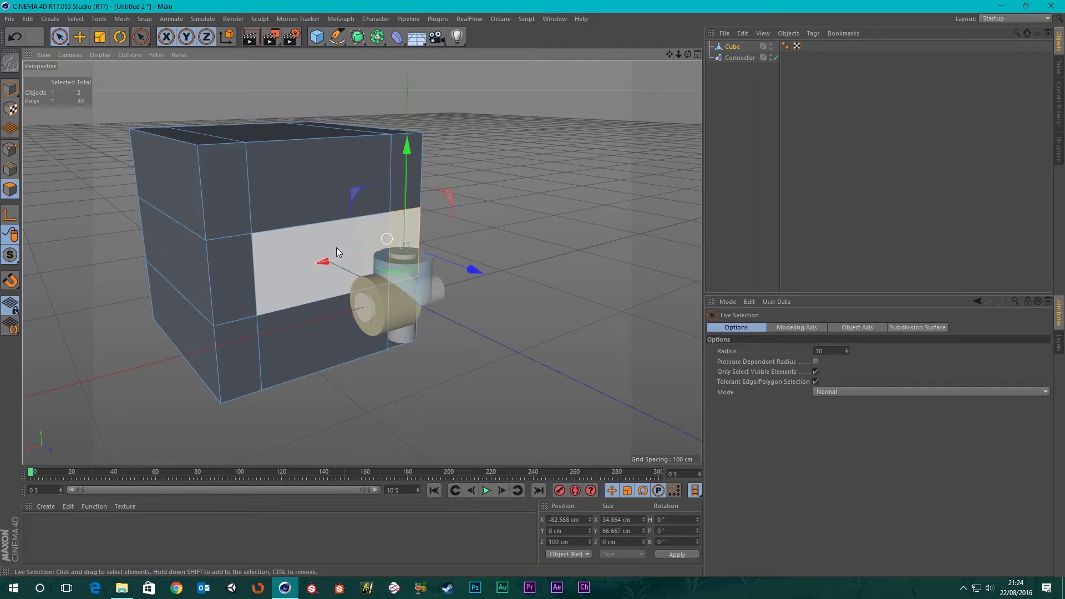
{"action": "left_click", "coordinate": [237, 281], "text": "shift"}
{"action": "left_click_drag", "start_coordinate": [237, 281], "coordinate": [410, 264], "text": "alt"}
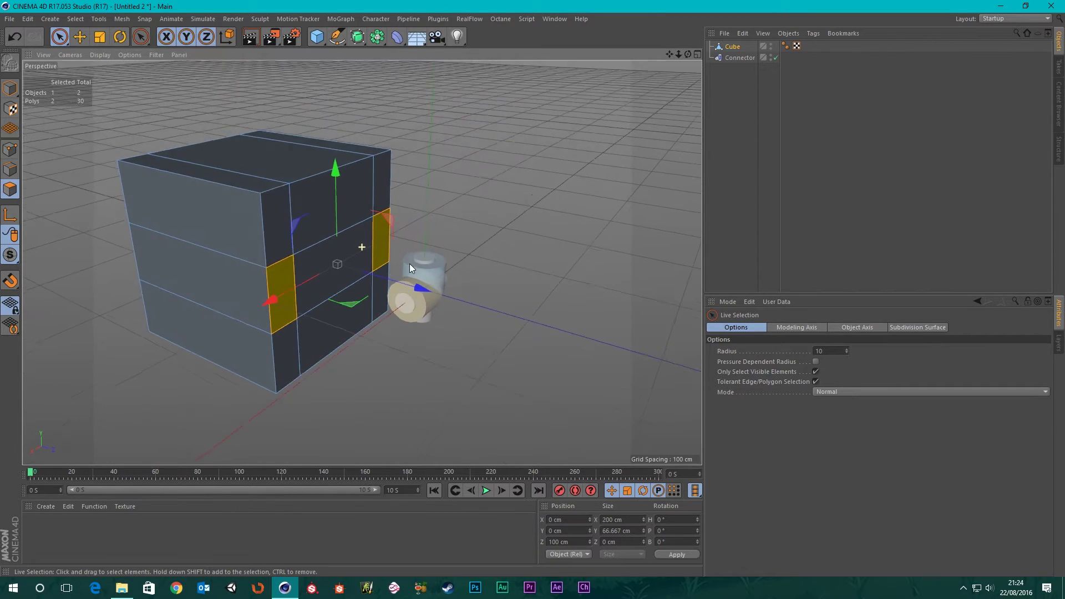
{"action": "scroll", "coordinate": [578, 162], "scroll_direction": "up", "scroll_amount": 2}
{"action": "right_click", "coordinate": [459, 170]}
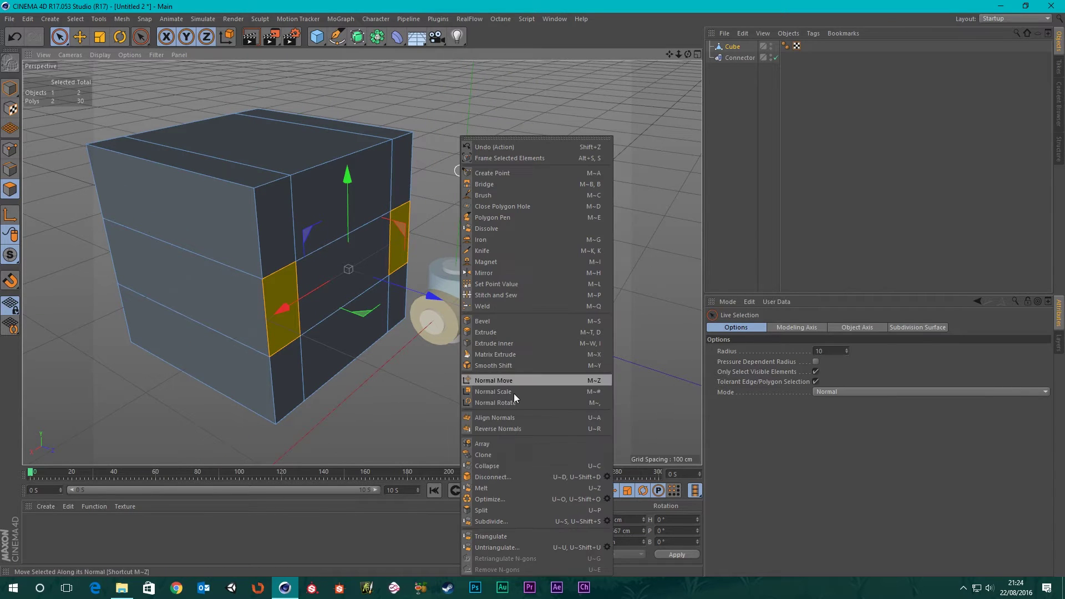
{"action": "left_click", "coordinate": [486, 332]}
{"action": "left_click_drag", "start_coordinate": [474, 191], "coordinate": [561, 192]}
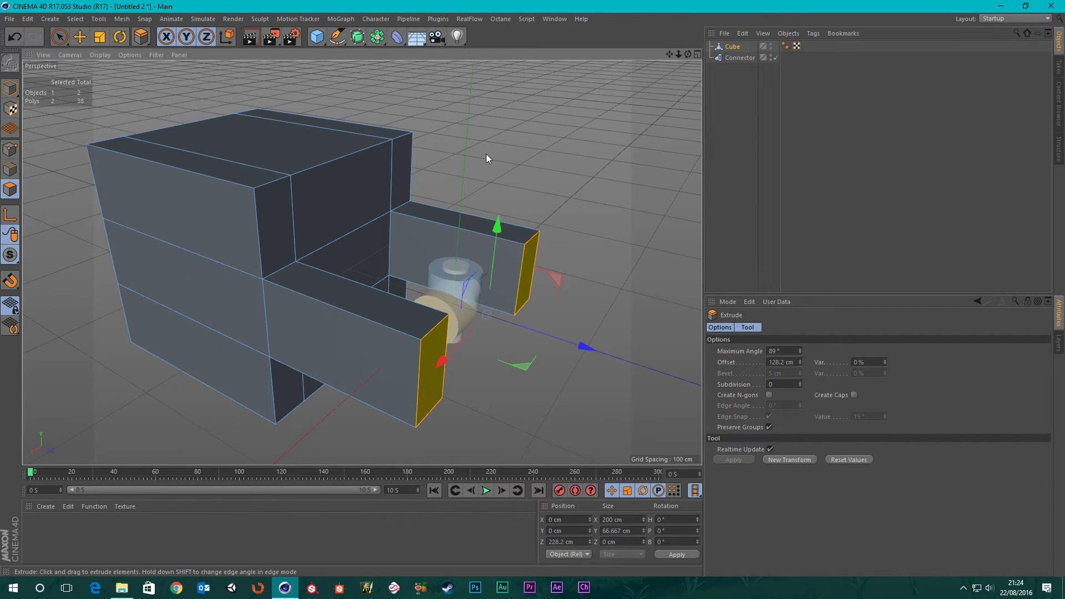
{"action": "key", "text": "space"}
{"action": "left_click", "coordinate": [489, 136]}
{"action": "left_click_drag", "start_coordinate": [447, 237], "coordinate": [419, 233], "text": "alt"}
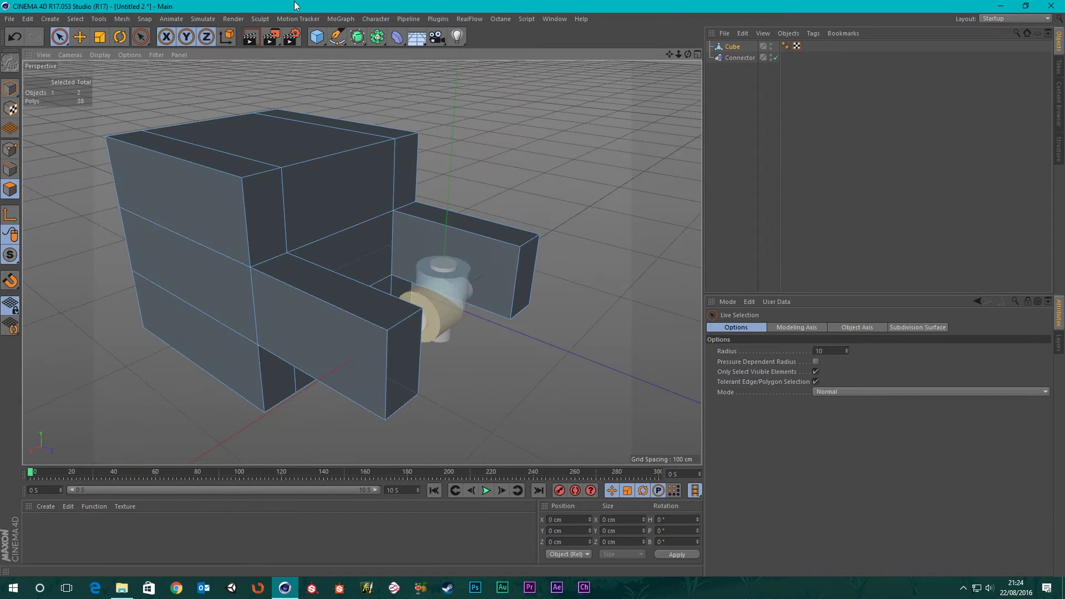
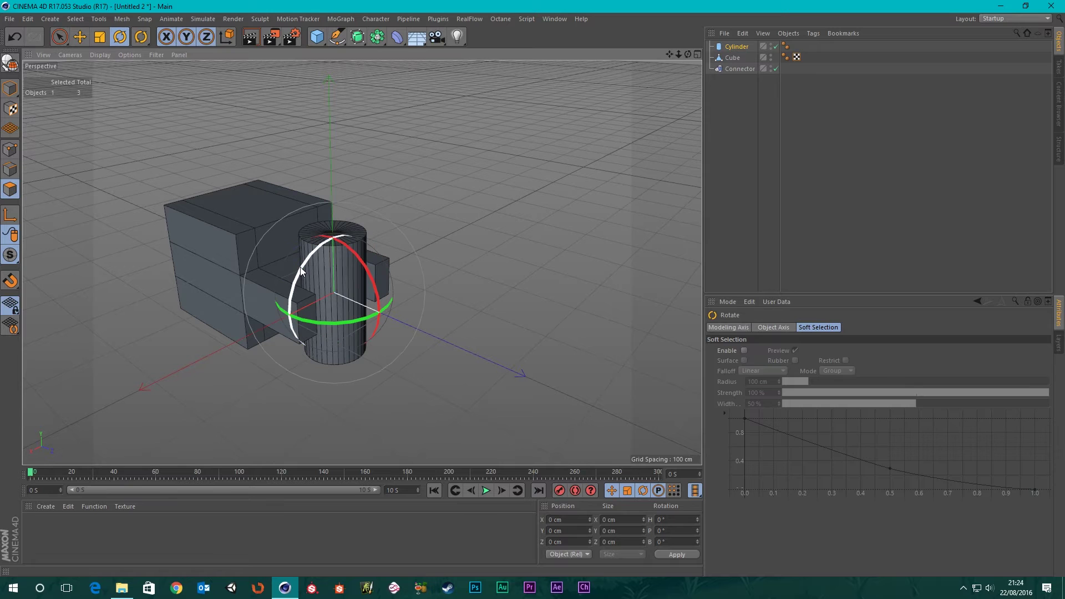
- Rotate the cylinder to a bank angle of -90° so it lies across the two arms
{"action": "left_click_drag", "start_coordinate": [300, 273], "coordinate": [342, 271]}
{"action": "scroll", "coordinate": [301, 295], "scroll_direction": "up", "scroll_amount": 6}
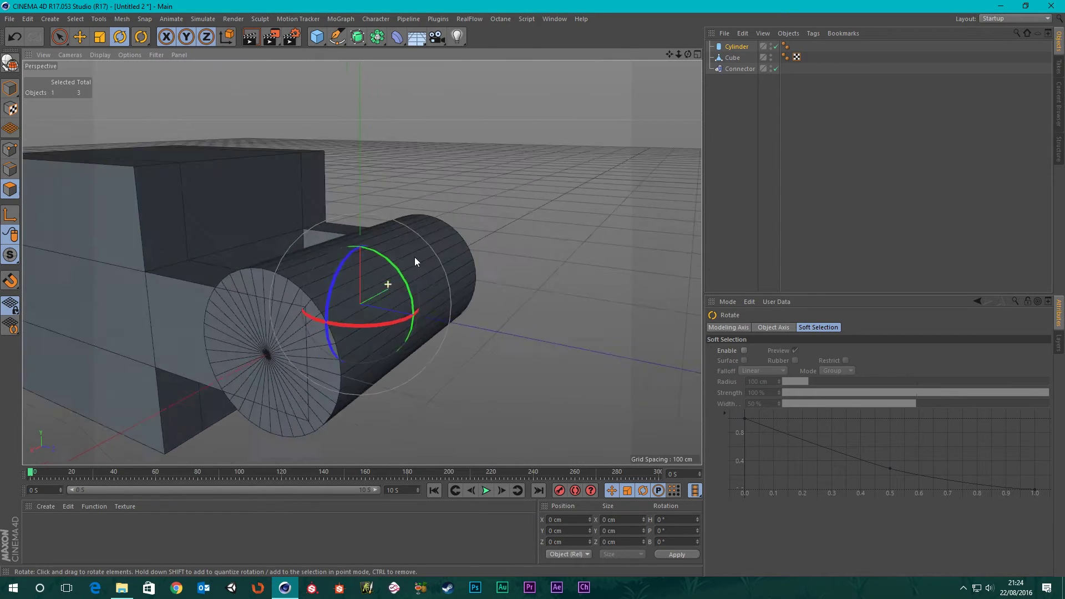
{"action": "left_click_drag", "start_coordinate": [414, 257], "coordinate": [355, 314], "text": "alt"}
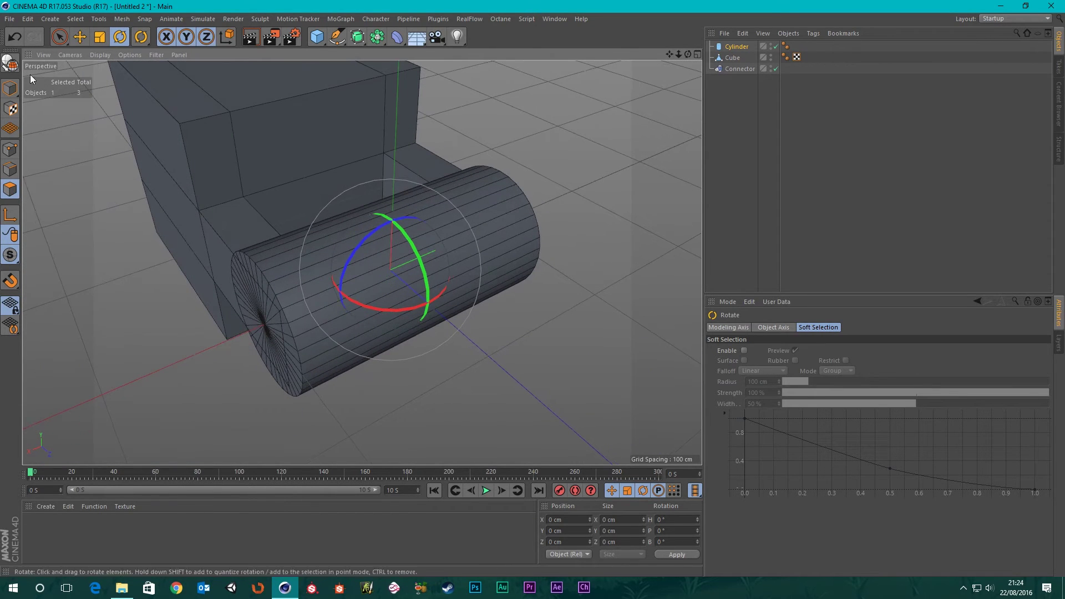
- Try to scale the parametric cylinder along its X axis, and undo the scaling
{"action": "left_click", "coordinate": [99, 36]}
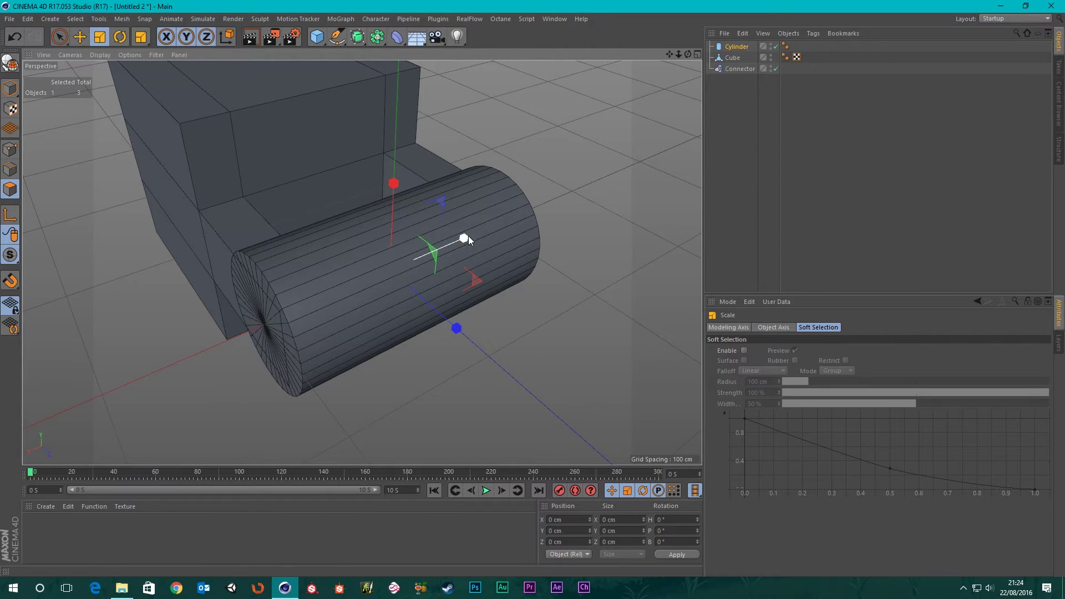
{"action": "left_click_drag", "start_coordinate": [395, 183], "coordinate": [398, 138]}
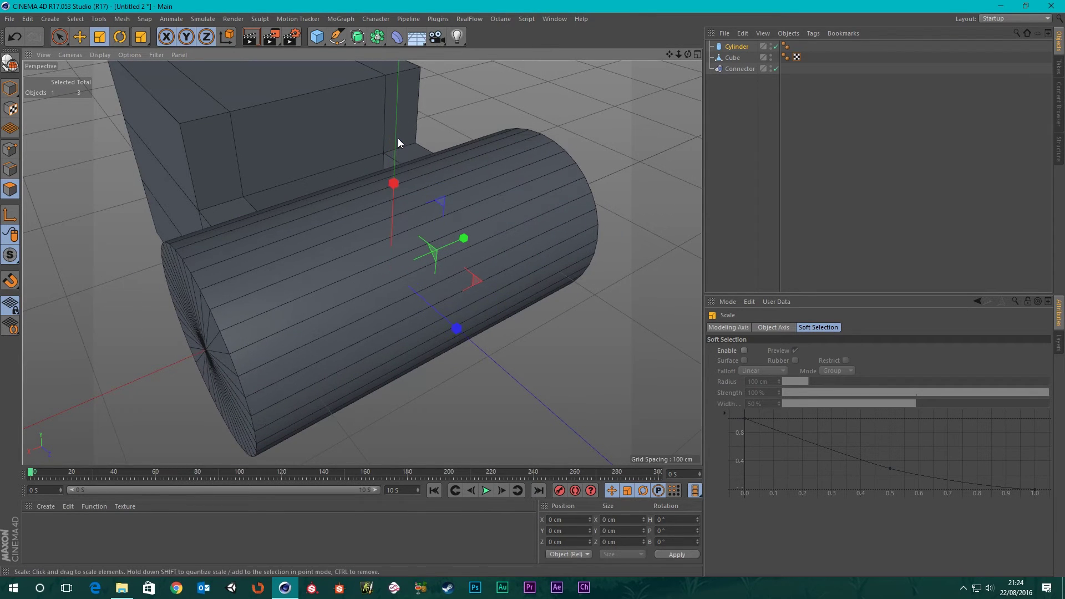
{"action": "key", "text": "ctrl+z"}
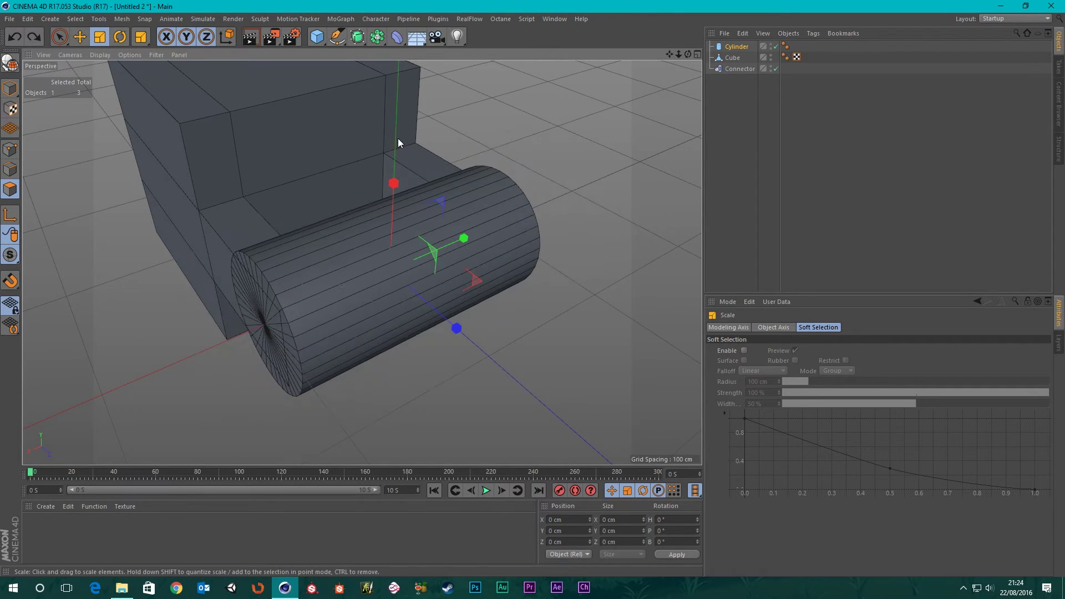
- Convert the cylinder to an editable polygon object, optimize all of its points, and clear the point selection
{"action": "left_click", "coordinate": [10, 65]}
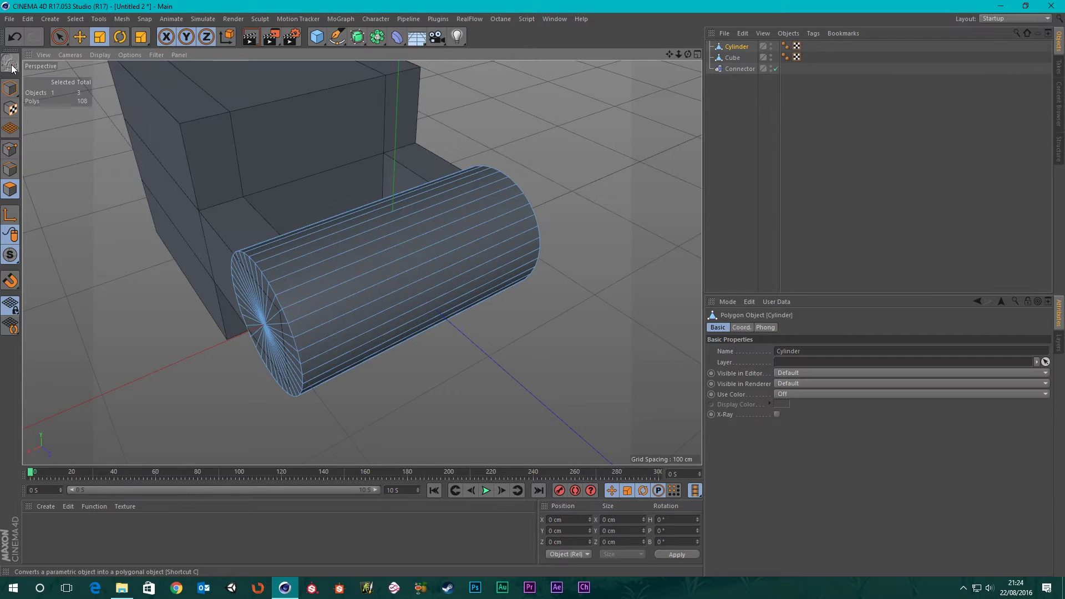
{"action": "left_click", "coordinate": [58, 38]}
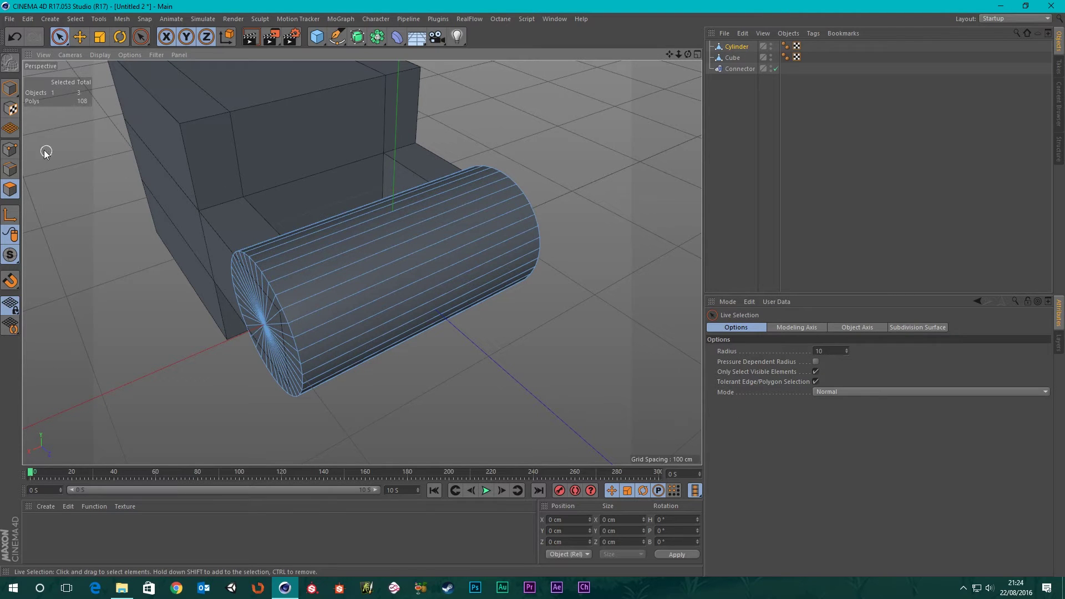
{"action": "left_click", "coordinate": [11, 151]}
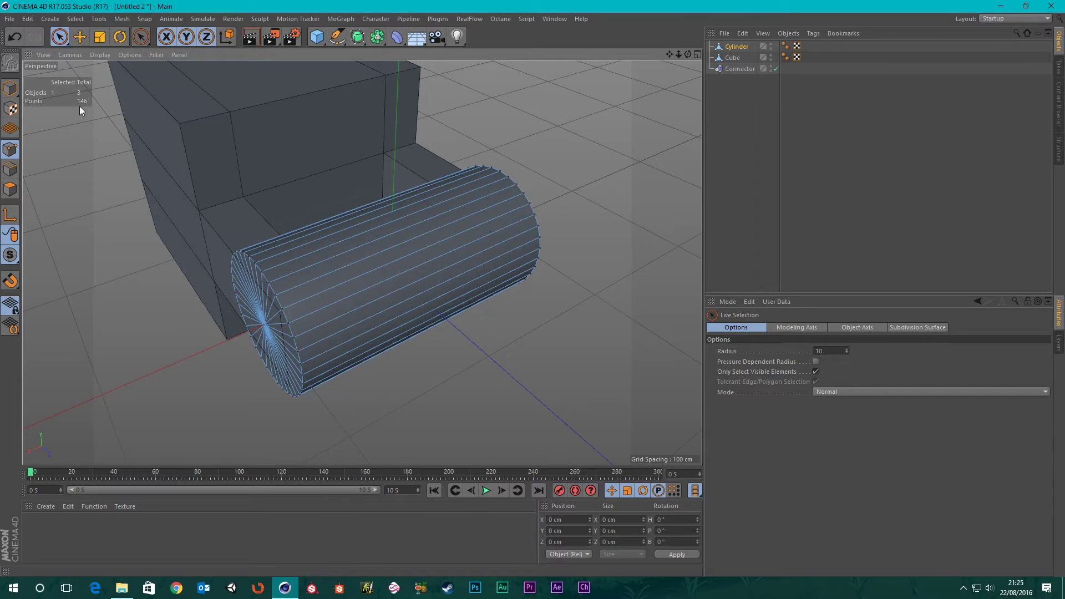
{"action": "key", "text": "ctrl+a"}
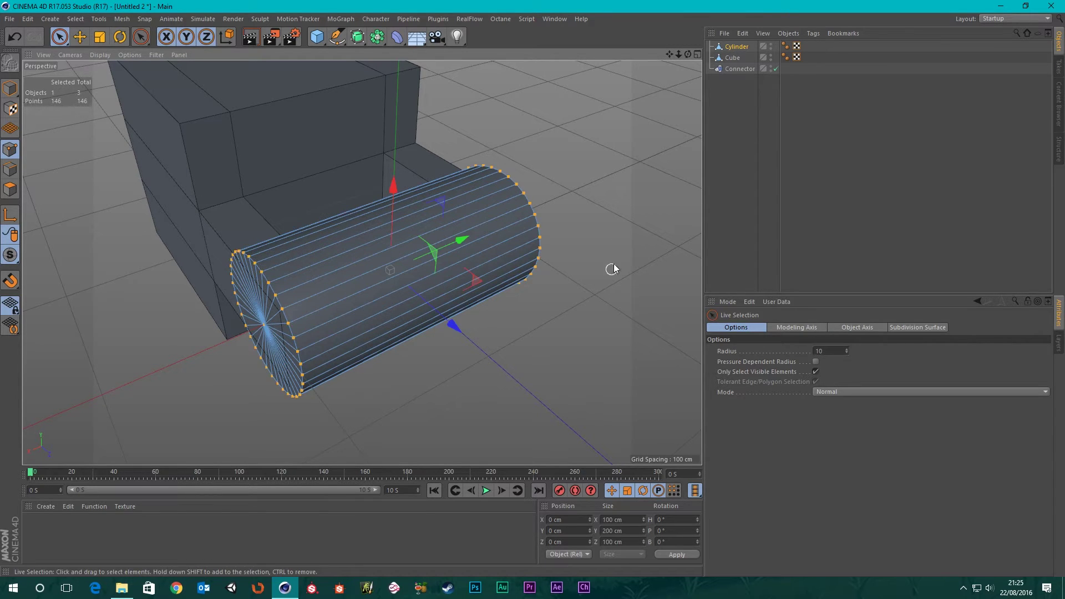
{"action": "left_click_drag", "start_coordinate": [486, 250], "coordinate": [240, 193], "text": "alt"}
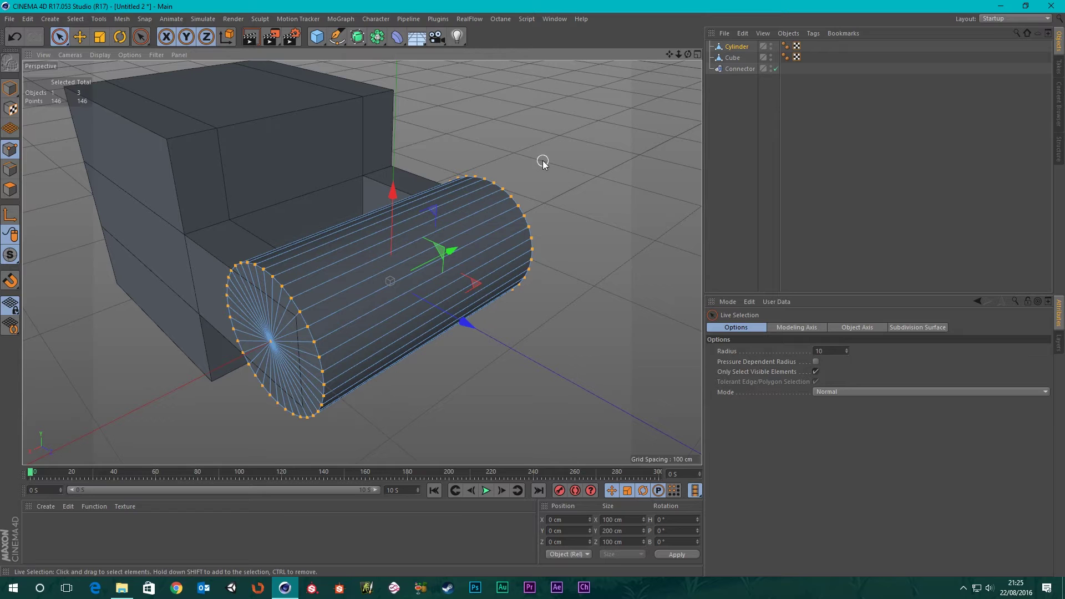
{"action": "right_click", "coordinate": [538, 140]}
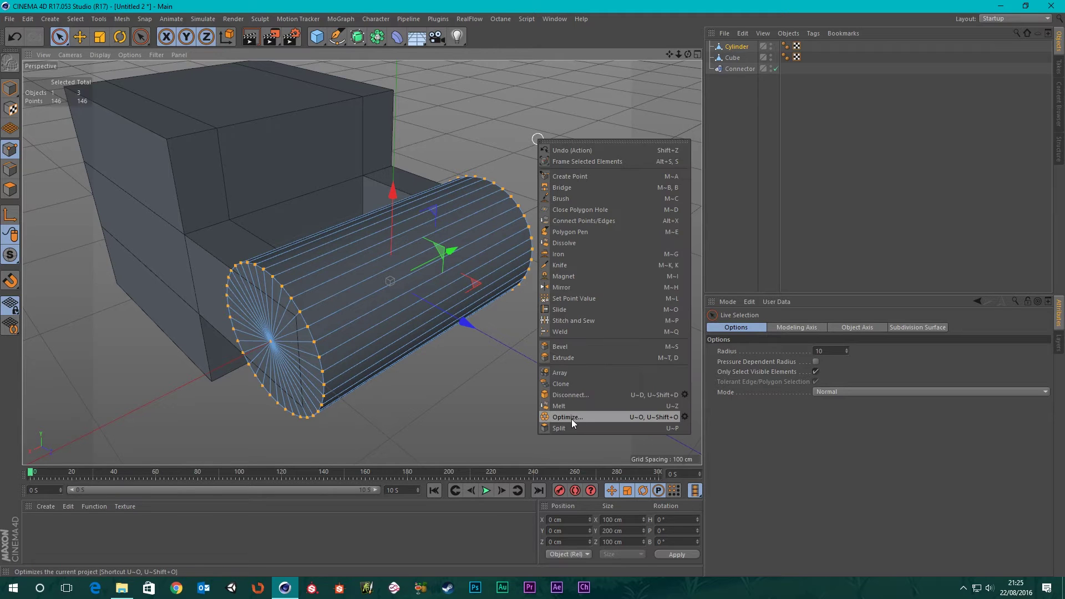
{"action": "left_click", "coordinate": [568, 417]}
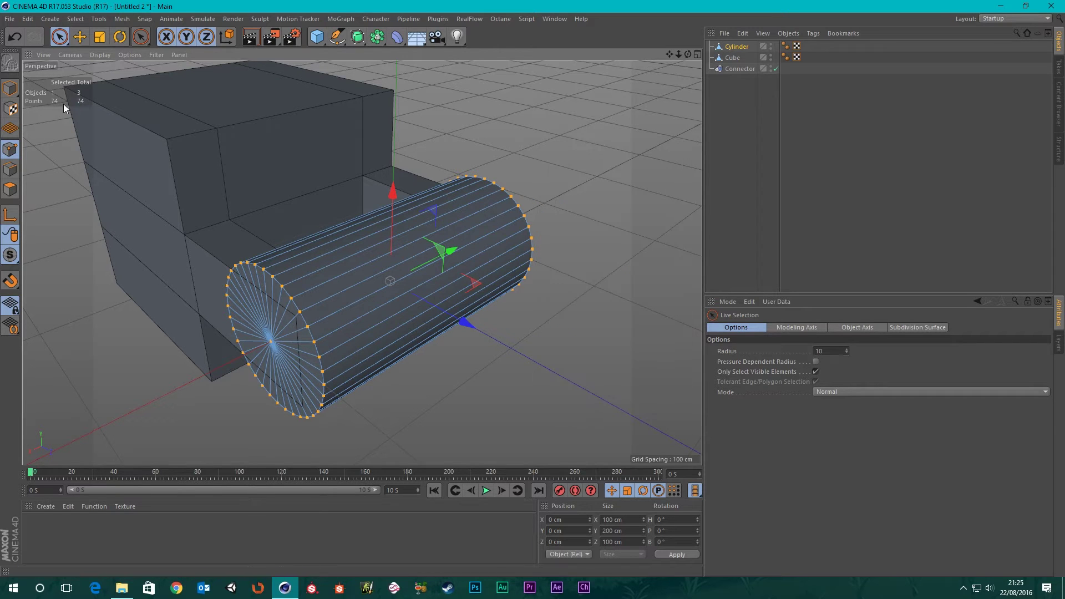
{"action": "left_click", "coordinate": [517, 377]}
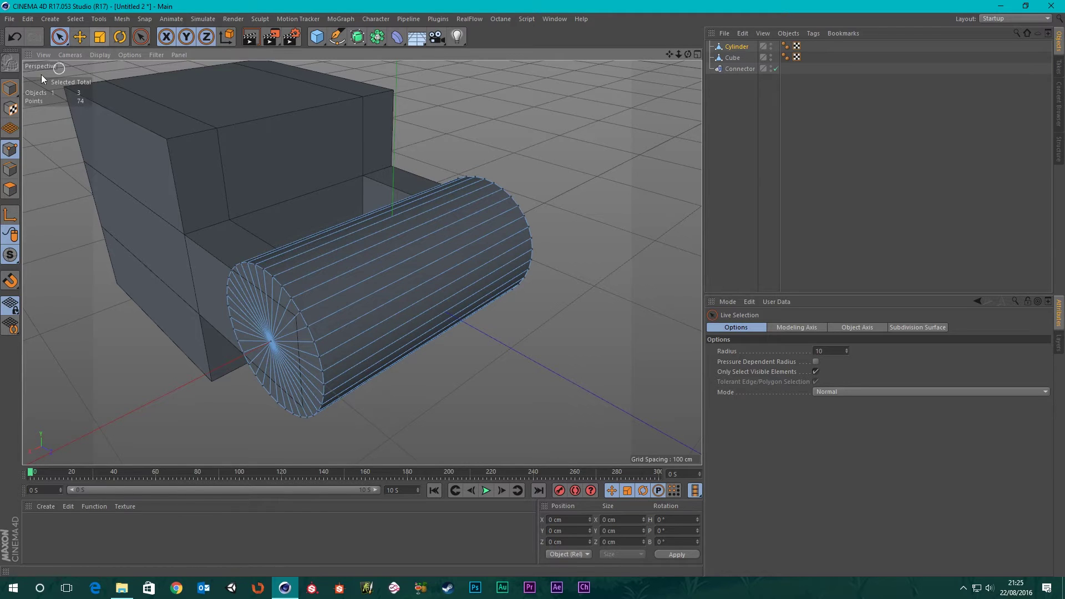
- Scale the whole cylinder to about 37.8 cm in X and Z and about 172 cm in Y, fitting it between the arms
{"action": "left_click", "coordinate": [10, 87]}
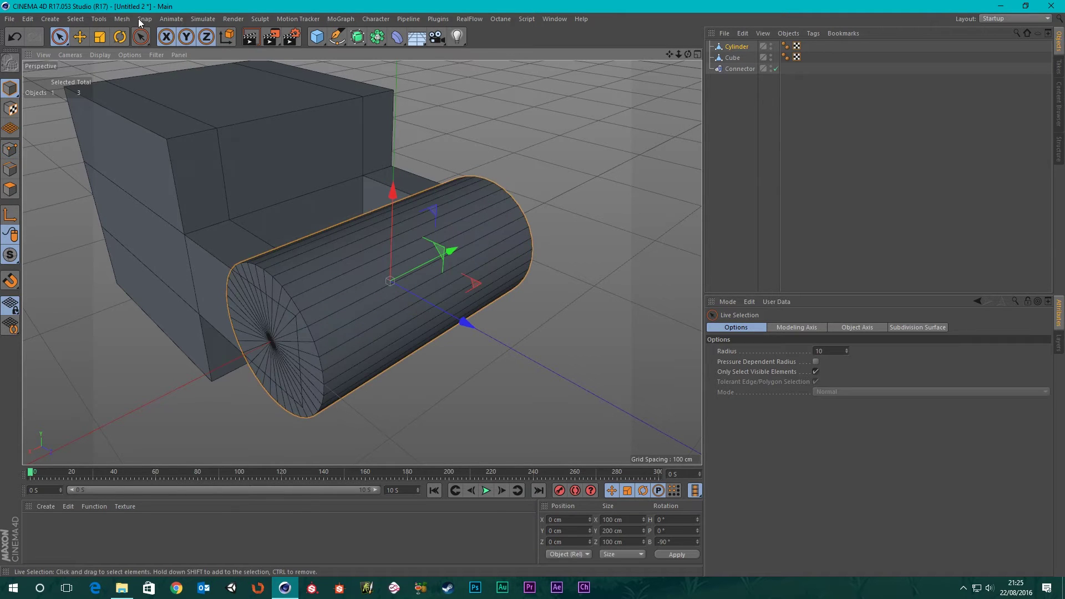
{"action": "left_click", "coordinate": [100, 38]}
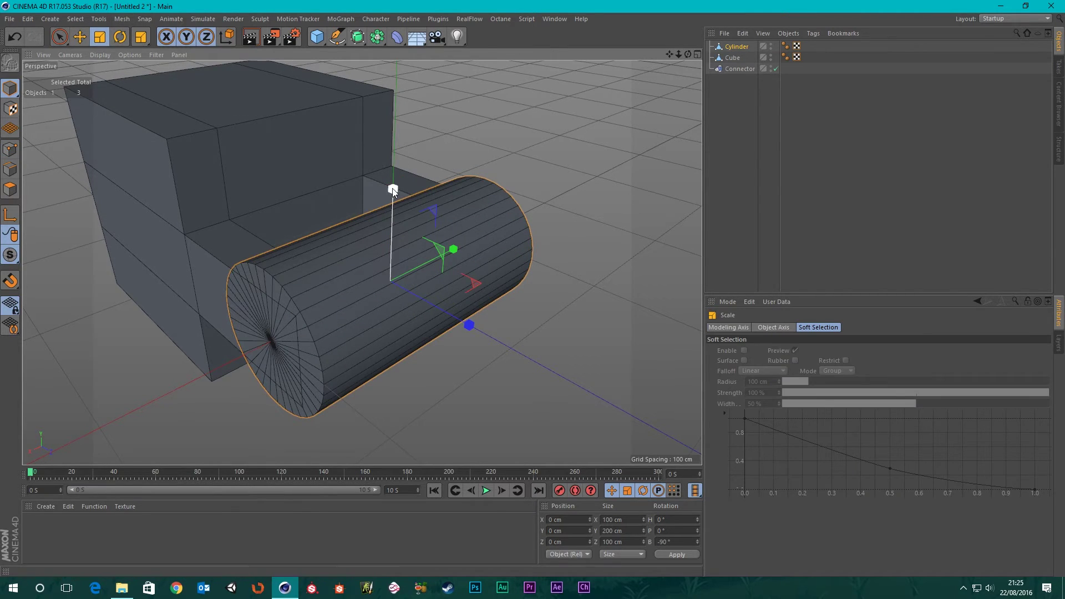
{"action": "left_click_drag", "start_coordinate": [456, 248], "coordinate": [449, 256]}
{"action": "left_click_drag", "start_coordinate": [554, 259], "coordinate": [602, 238], "text": "alt"}
{"action": "left_click_drag", "start_coordinate": [447, 224], "coordinate": [316, 439]}
{"action": "left_click_drag", "start_coordinate": [343, 333], "coordinate": [398, 243], "text": "alt"}
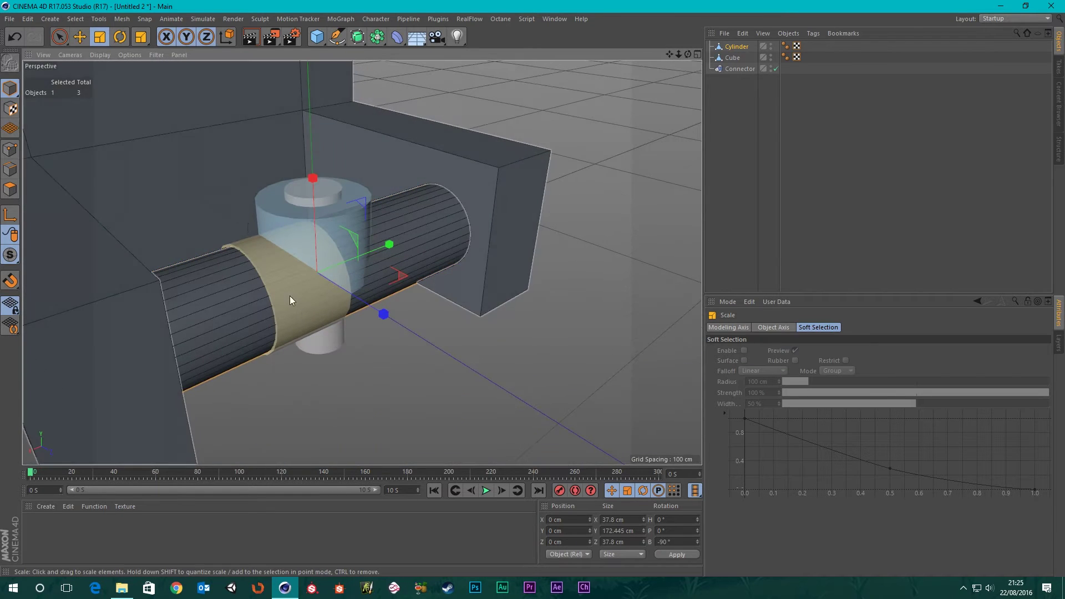
{"action": "left_click_drag", "start_coordinate": [290, 301], "coordinate": [403, 264], "text": "alt"}
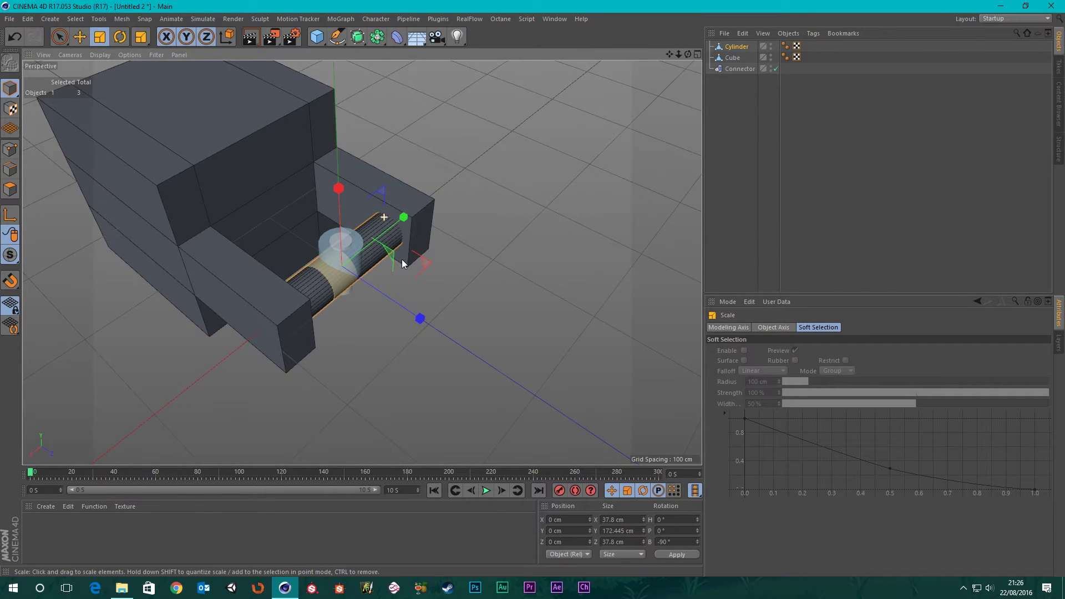
{"action": "left_click_drag", "start_coordinate": [378, 207], "coordinate": [418, 292], "text": "alt"}
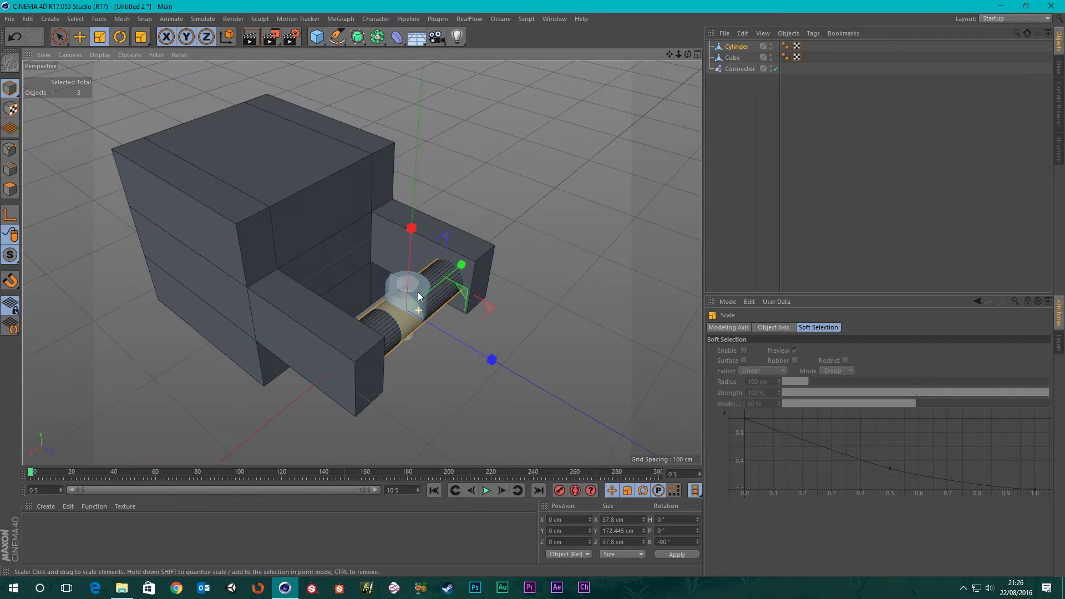
- Merge the cylinder and the cube into a single polygon object with Connect Objects + Delete
{"action": "right_click_drag", "start_coordinate": [406, 306], "coordinate": [438, 303], "text": "alt"}
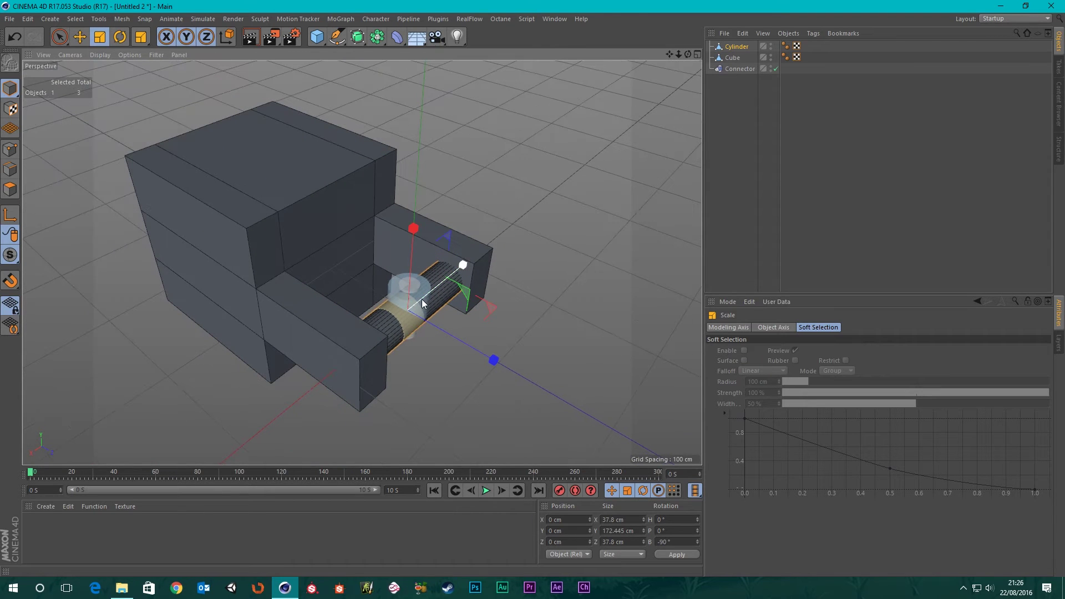
{"action": "left_click", "coordinate": [734, 57]}
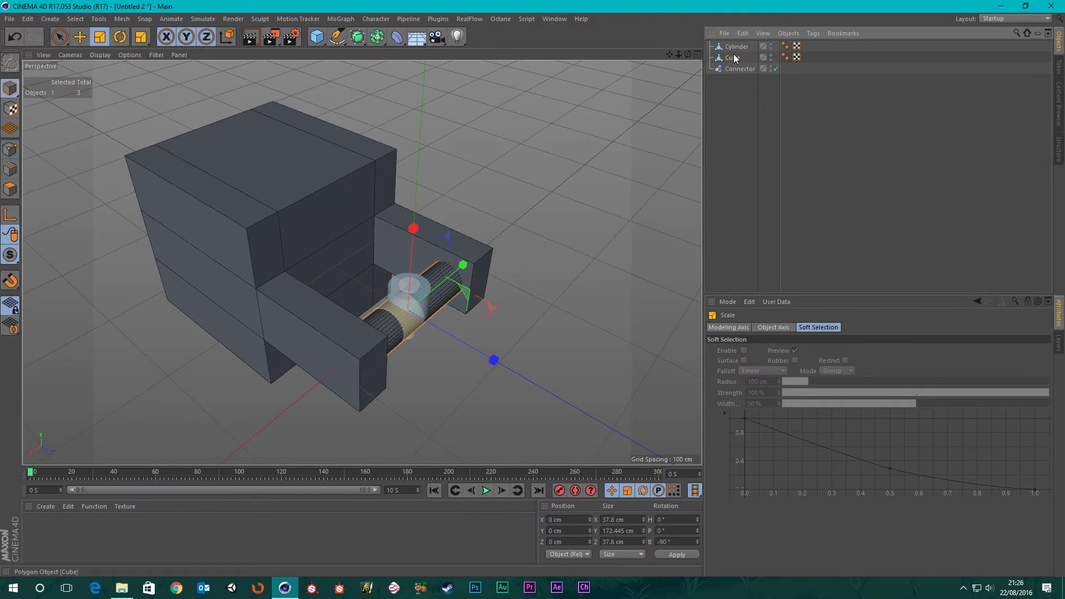
{"action": "left_click", "coordinate": [734, 48]}
{"action": "left_click", "coordinate": [731, 57], "text": "ctrl"}
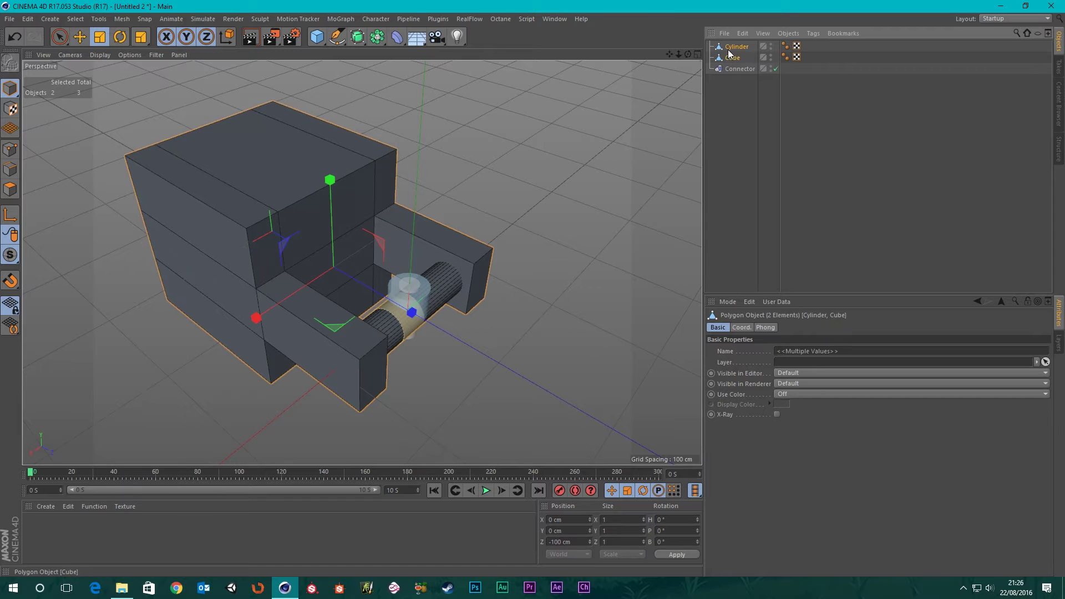
{"action": "right_click", "coordinate": [729, 48]}
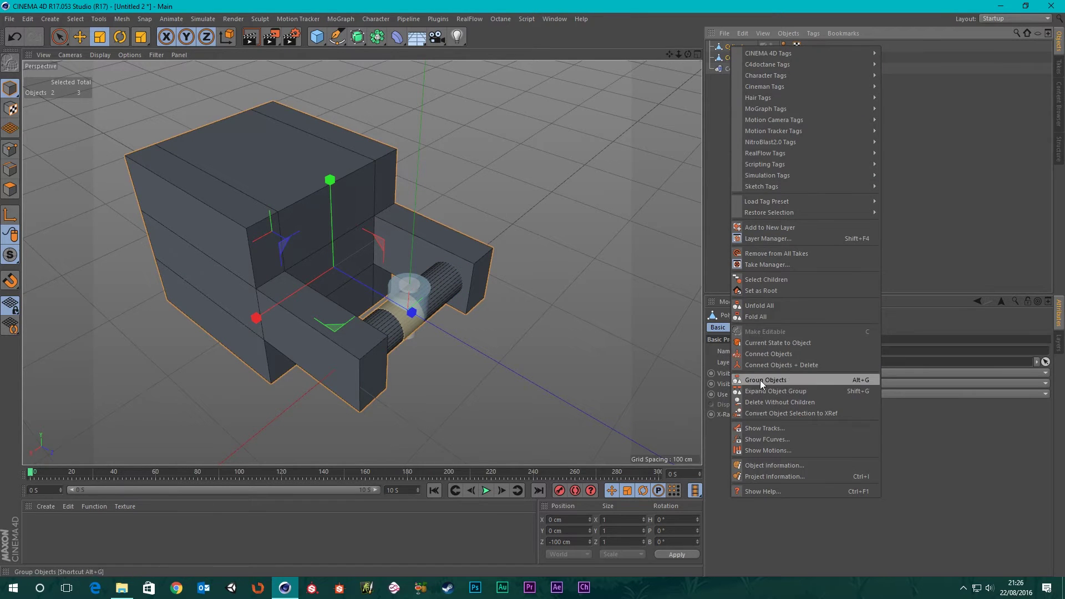
{"action": "left_click", "coordinate": [772, 365]}
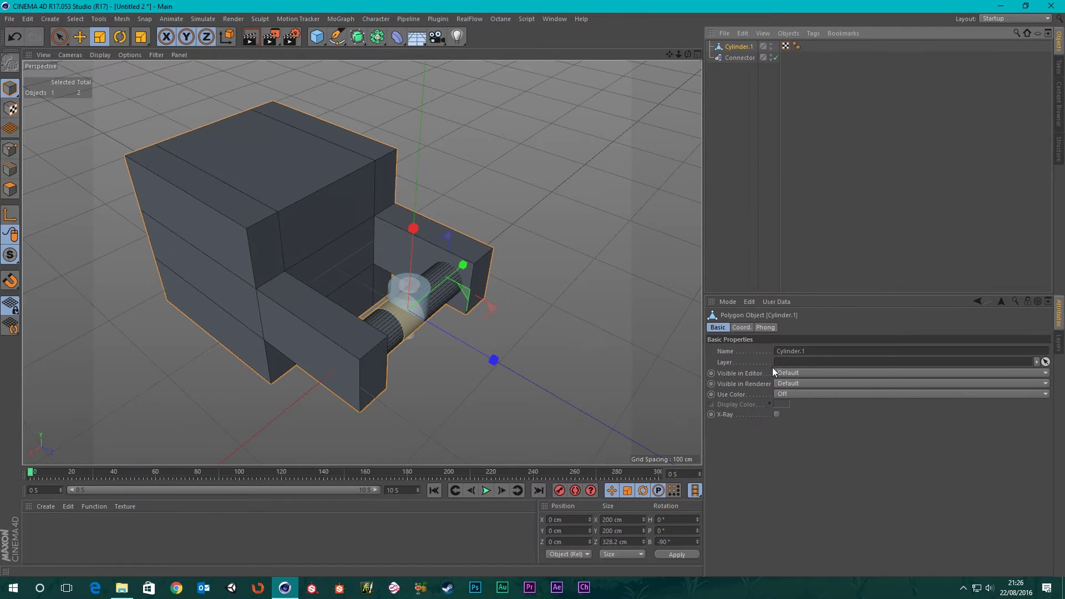
- Rename the merged fork object as A
{"action": "double_click", "coordinate": [742, 48]}
{"action": "type", "text": "a"}
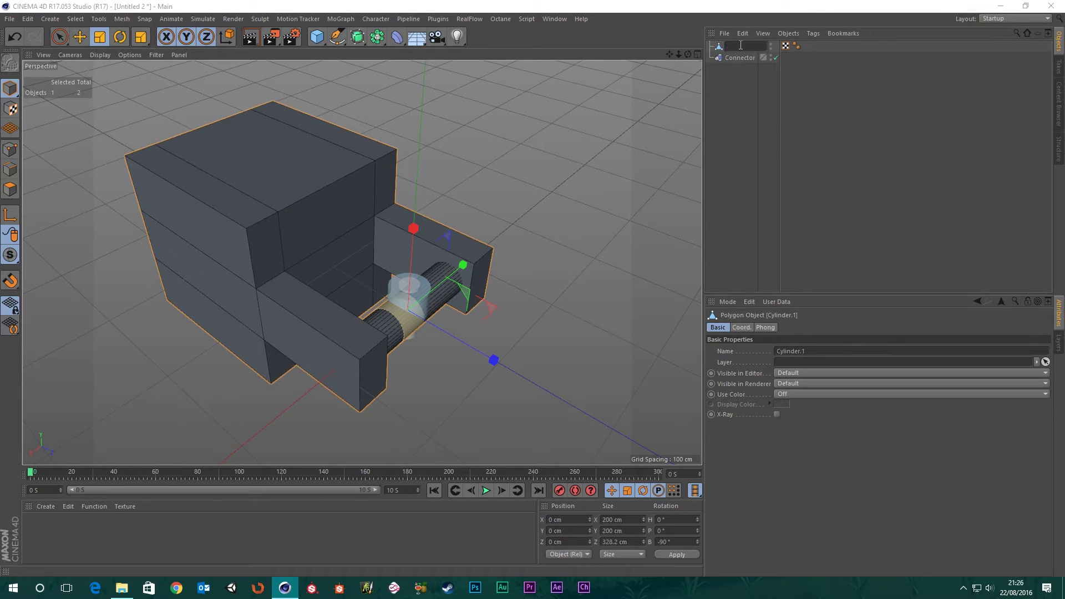
{"action": "key", "text": "Return"}
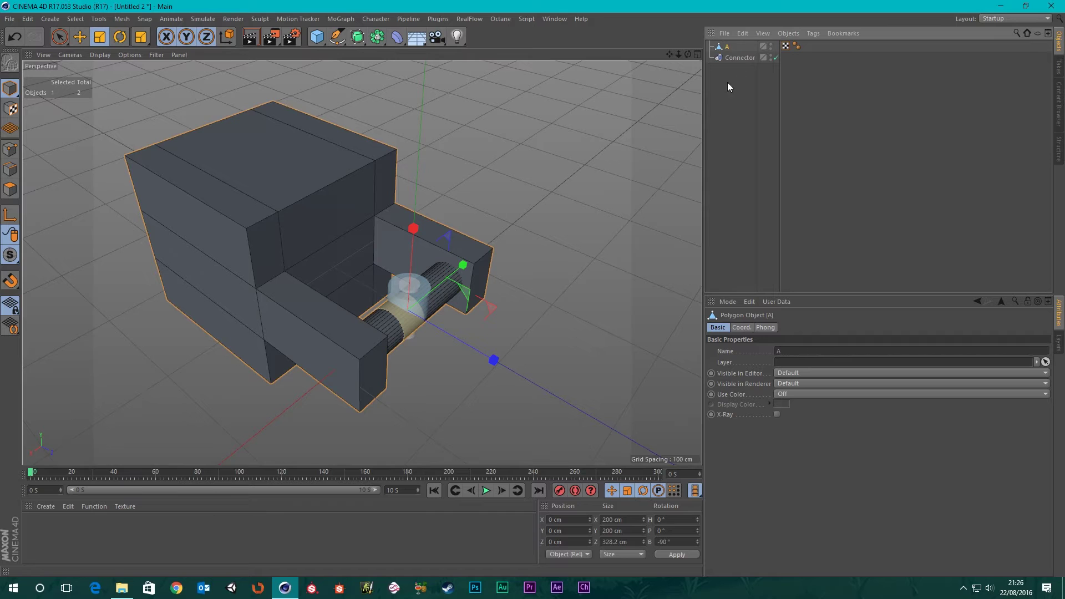
- Duplicate object A in the scene hierarchy and name the copy B
{"action": "mouse_move", "coordinate": [729, 49]}
{"action": "left_mouse_down", "text": "ctrl"}
{"action": "mouse_move", "coordinate": [729, 95]}
{"action": "mouse_move", "coordinate": [729, 69]}
{"action": "left_mouse_up", "text": "ctrl"}
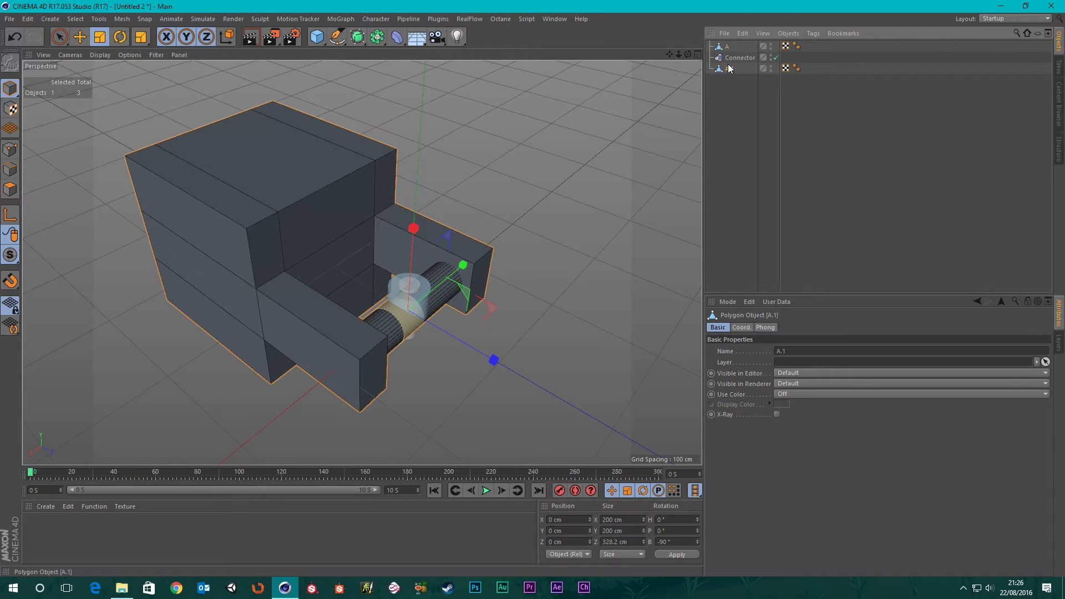
{"action": "double_click", "coordinate": [731, 68]}
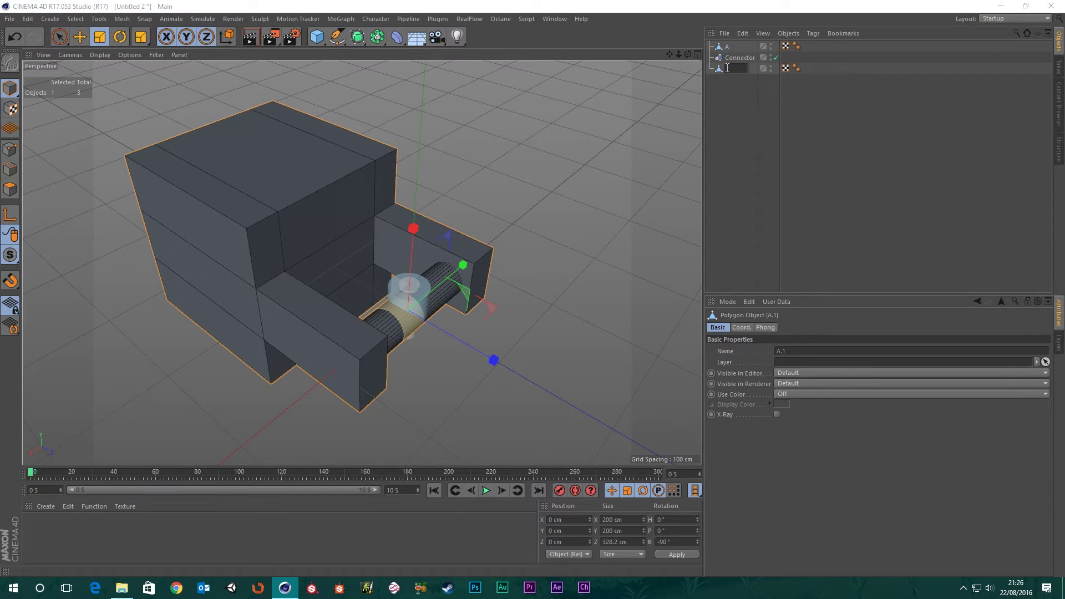
{"action": "key", "text": "Return"}
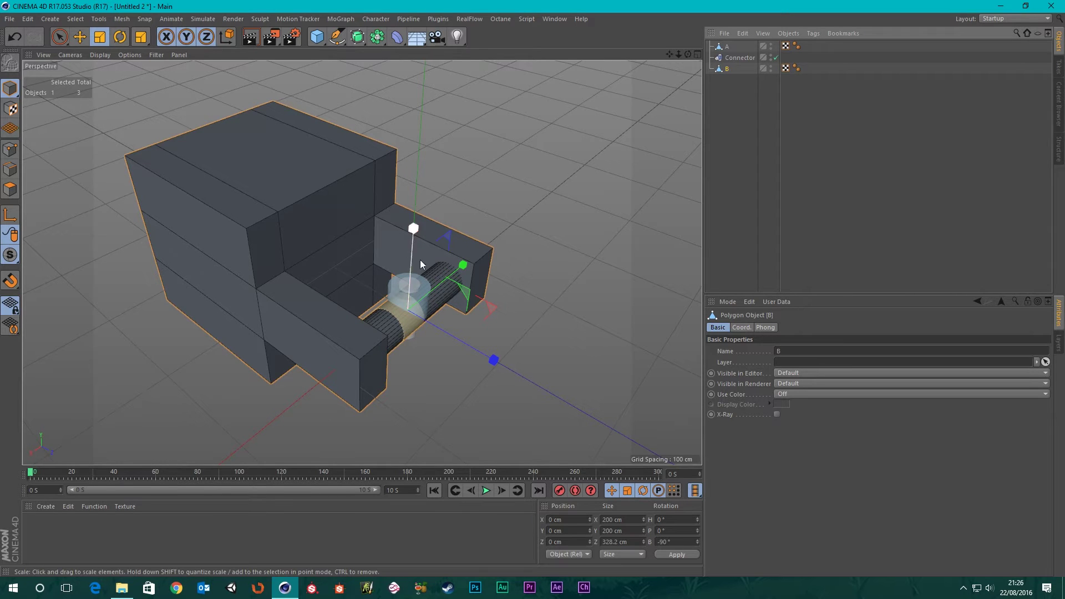
- Rotate copy B to a pitch of -180° and a bank of 0° so its fork faces A with the pins crossed
{"action": "scroll", "coordinate": [401, 313], "scroll_direction": "up", "scroll_amount": 5}
{"action": "mouse_move", "coordinate": [393, 297]}
{"action": "left_mouse_down", "text": "alt"}
{"action": "mouse_move", "coordinate": [332, 235]}
{"action": "mouse_move", "coordinate": [383, 296]}
{"action": "left_mouse_up", "text": "alt"}
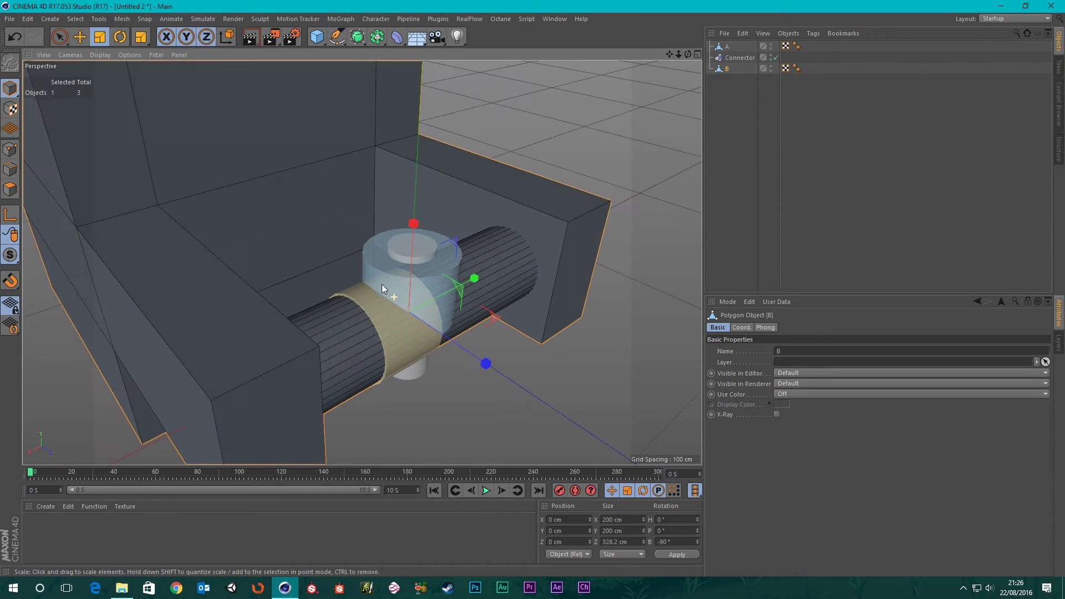
{"action": "scroll", "coordinate": [342, 306], "scroll_direction": "down", "scroll_amount": 6}
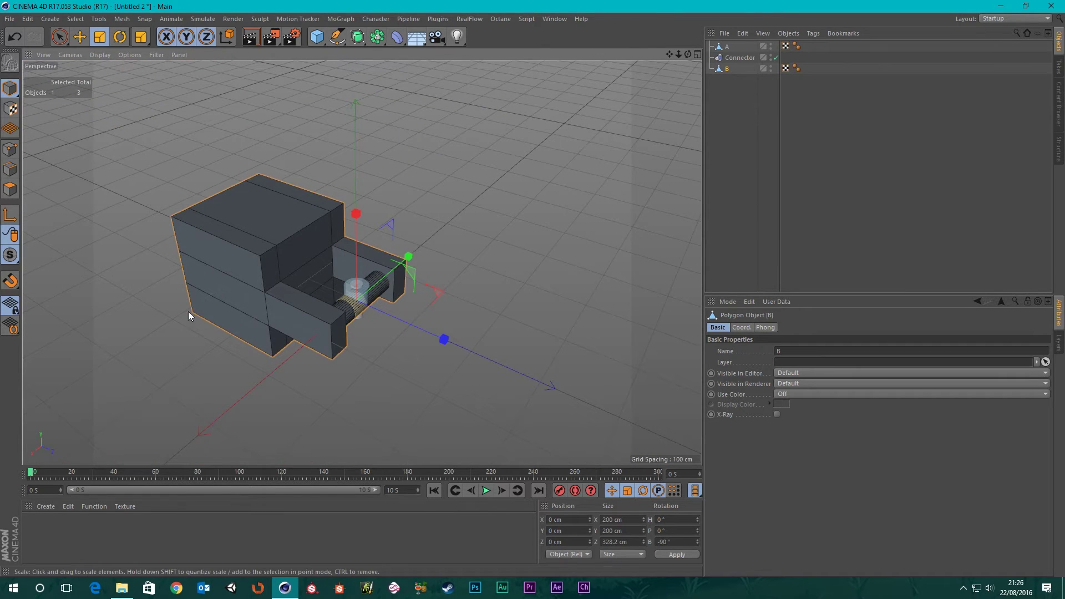
{"action": "left_click", "coordinate": [121, 36]}
{"action": "left_click_drag", "start_coordinate": [378, 267], "coordinate": [374, 320]}
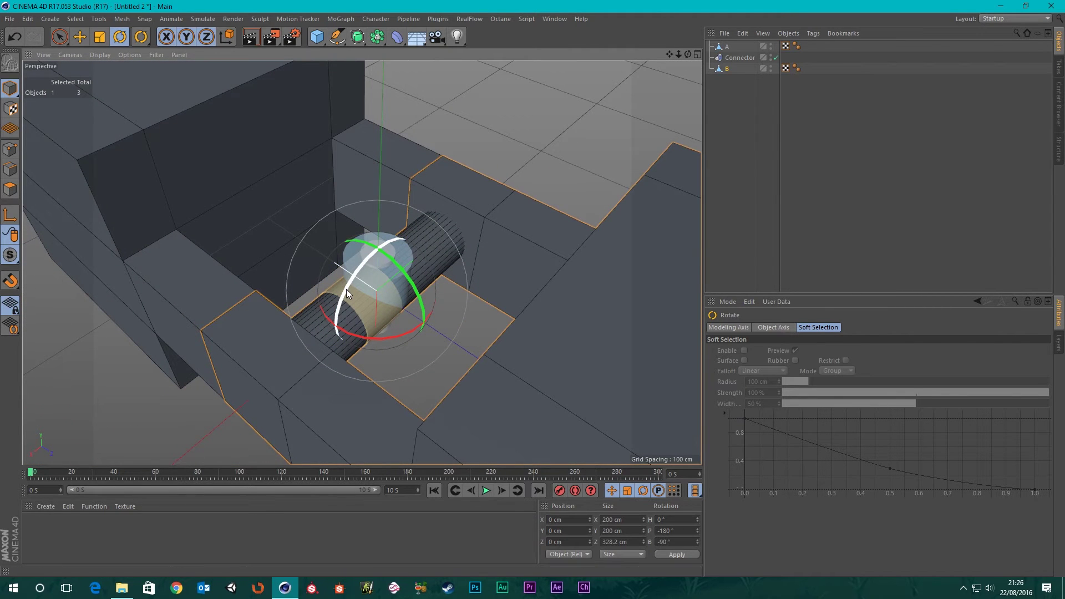
{"action": "left_click_drag", "start_coordinate": [349, 289], "coordinate": [388, 265]}
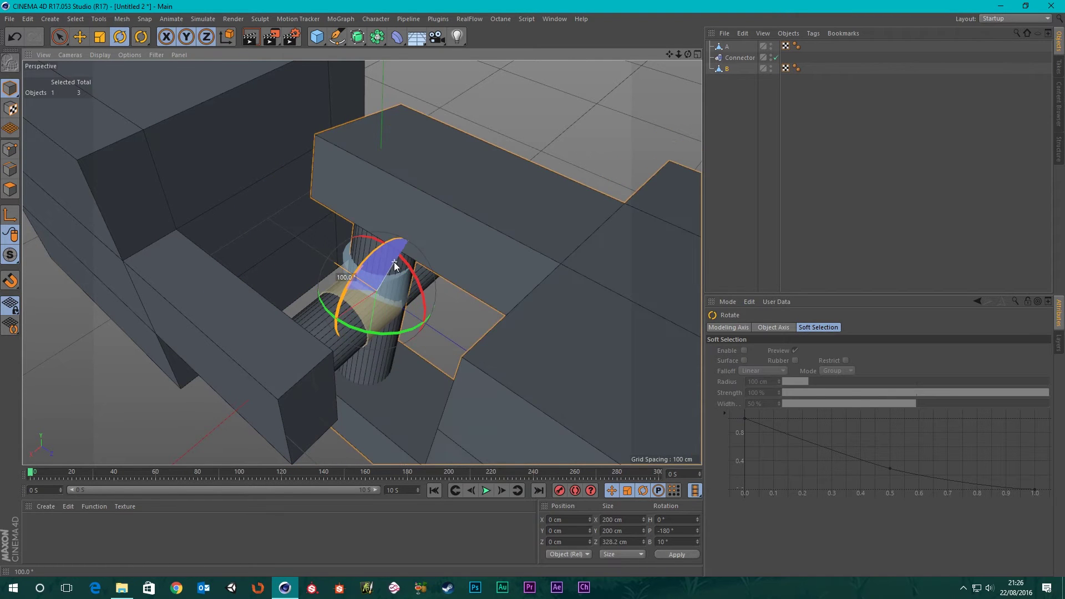
{"action": "left_click_drag", "start_coordinate": [394, 261], "coordinate": [389, 266]}
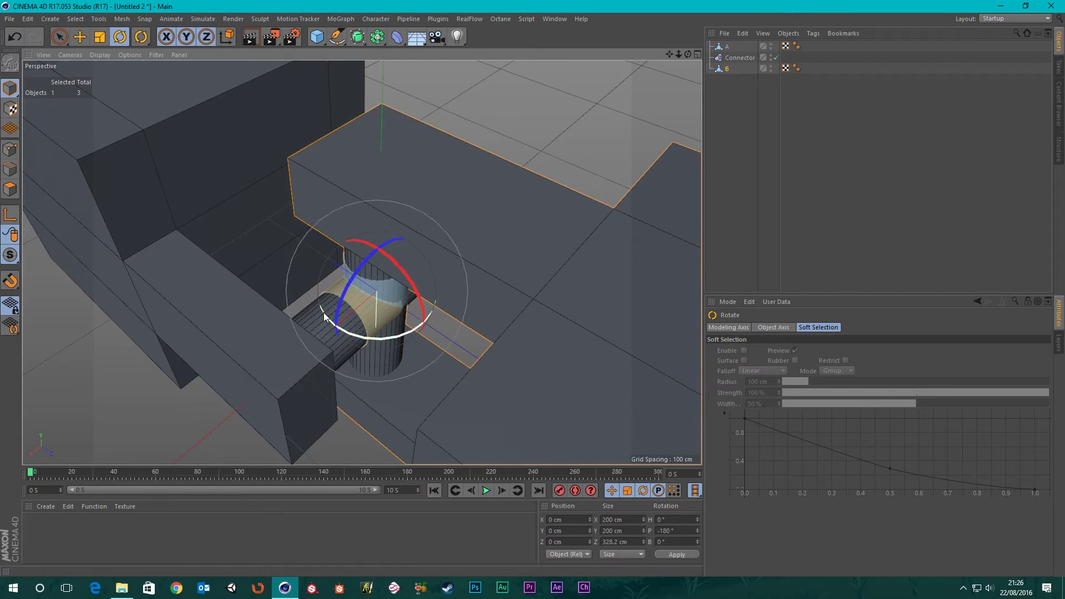
- Examine from several angles and distances how the two interlocking forks and crossed pins fit around the connector, and how much clearance they have
{"action": "left_click_drag", "start_coordinate": [343, 318], "coordinate": [327, 275], "text": "alt"}
{"action": "scroll", "coordinate": [325, 348], "scroll_direction": "up", "scroll_amount": 6}
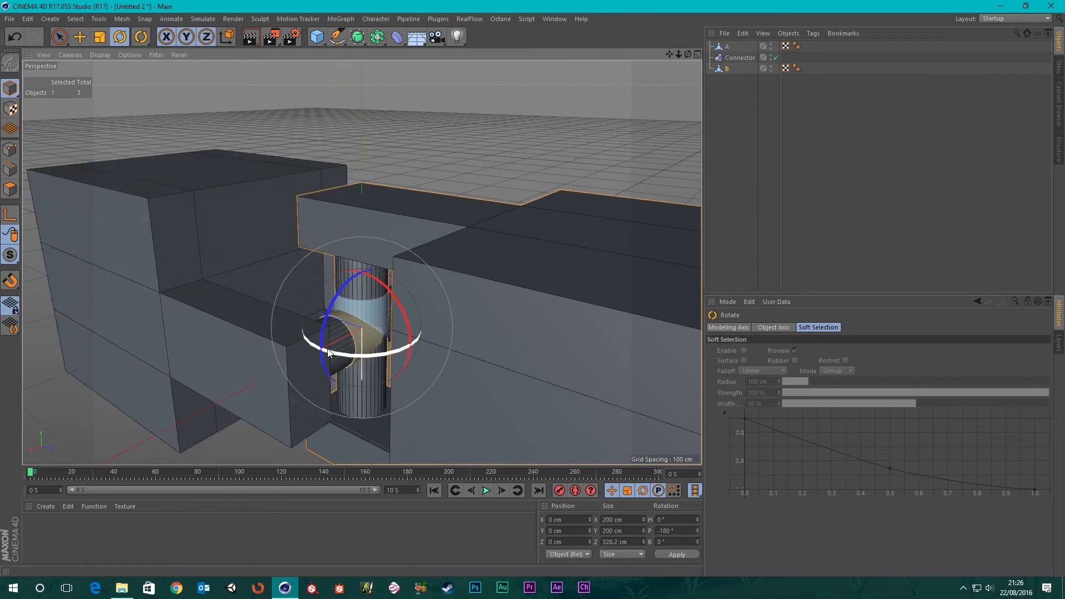
{"action": "left_click_drag", "start_coordinate": [368, 332], "coordinate": [396, 346], "text": "alt"}
{"action": "scroll", "coordinate": [392, 345], "scroll_direction": "down", "scroll_amount": 8}
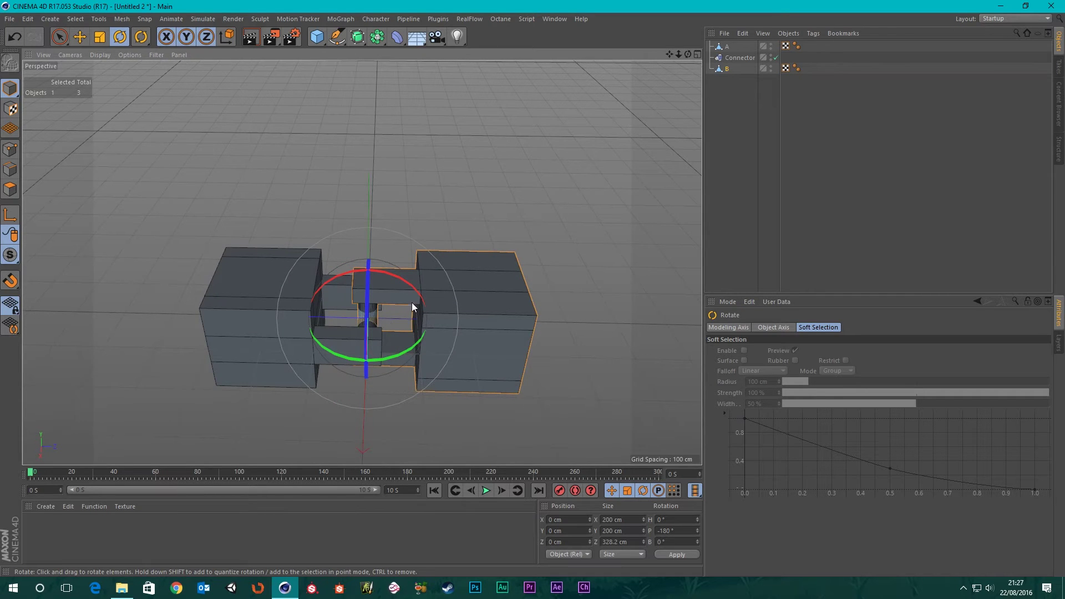
{"action": "scroll", "coordinate": [368, 325], "scroll_direction": "up", "scroll_amount": 6}
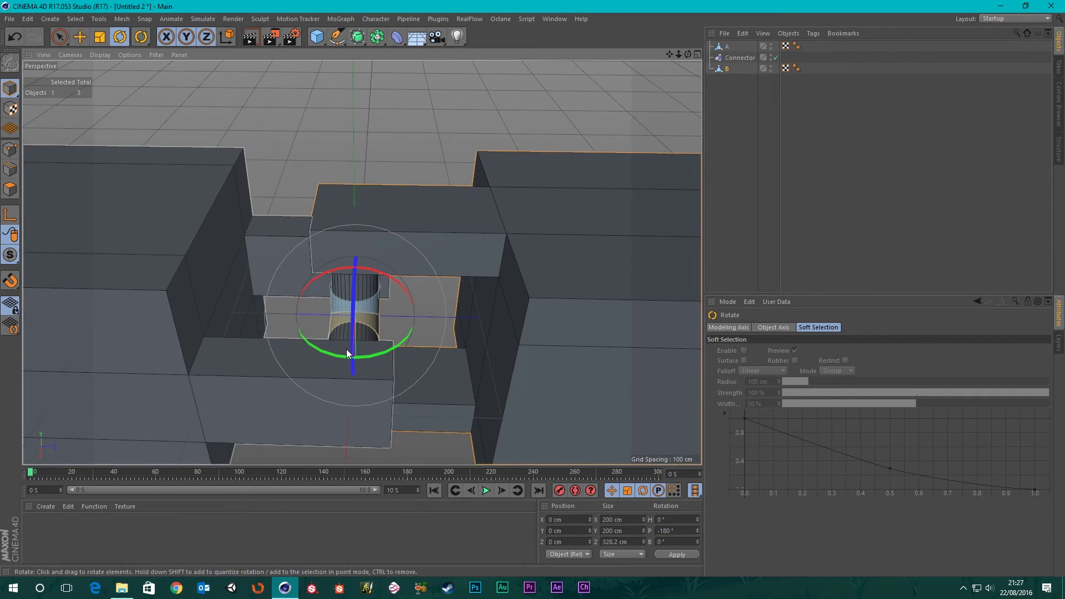
{"action": "left_click_drag", "start_coordinate": [347, 349], "coordinate": [378, 320], "text": "alt"}
{"action": "scroll", "coordinate": [338, 328], "scroll_direction": "down", "scroll_amount": 5}
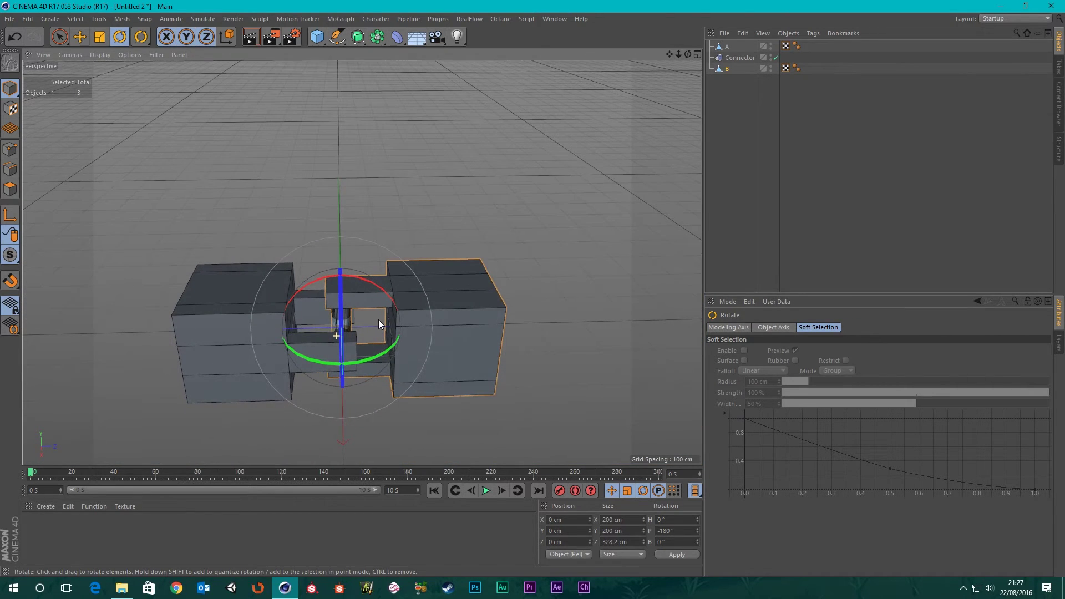
{"action": "scroll", "coordinate": [338, 335], "scroll_direction": "up", "scroll_amount": 6}
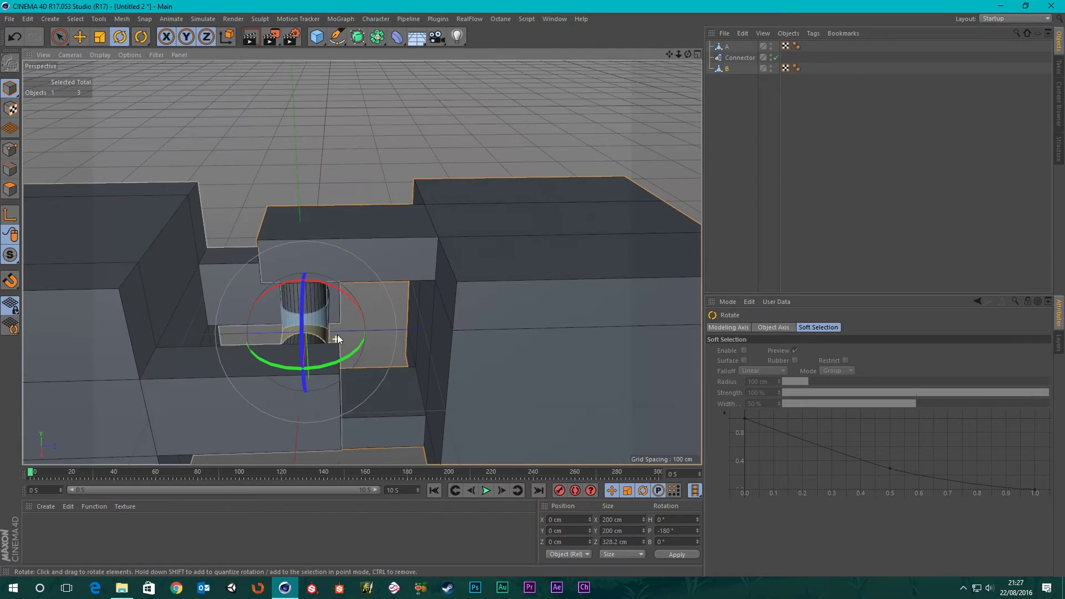
{"action": "left_click_drag", "start_coordinate": [300, 326], "coordinate": [329, 319], "text": "alt"}
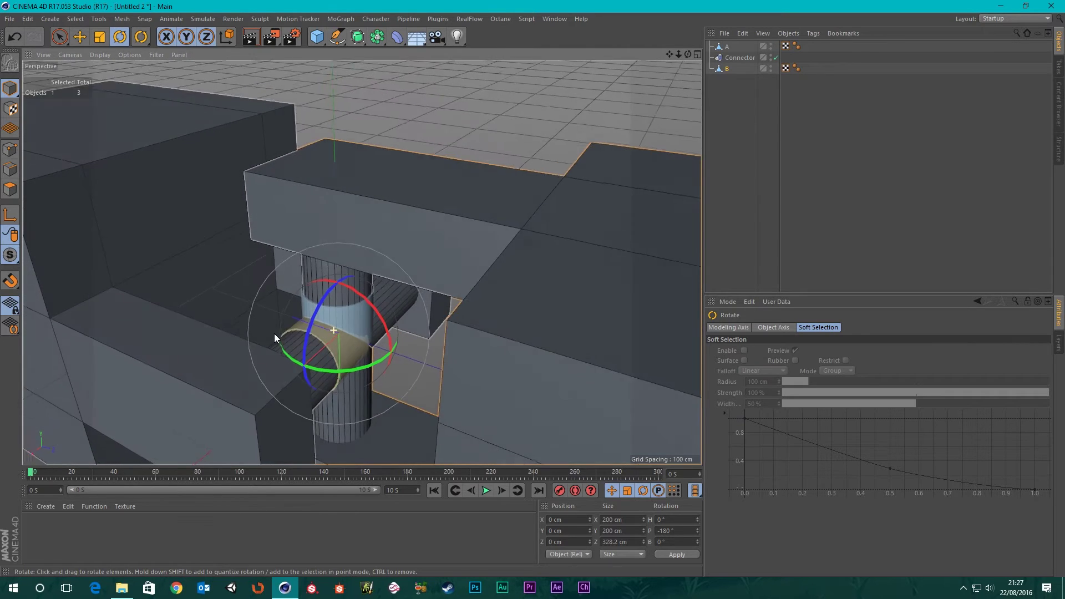
{"action": "scroll", "coordinate": [274, 334], "scroll_direction": "down", "scroll_amount": 6}
{"action": "scroll", "coordinate": [339, 345], "scroll_direction": "up", "scroll_amount": 6}
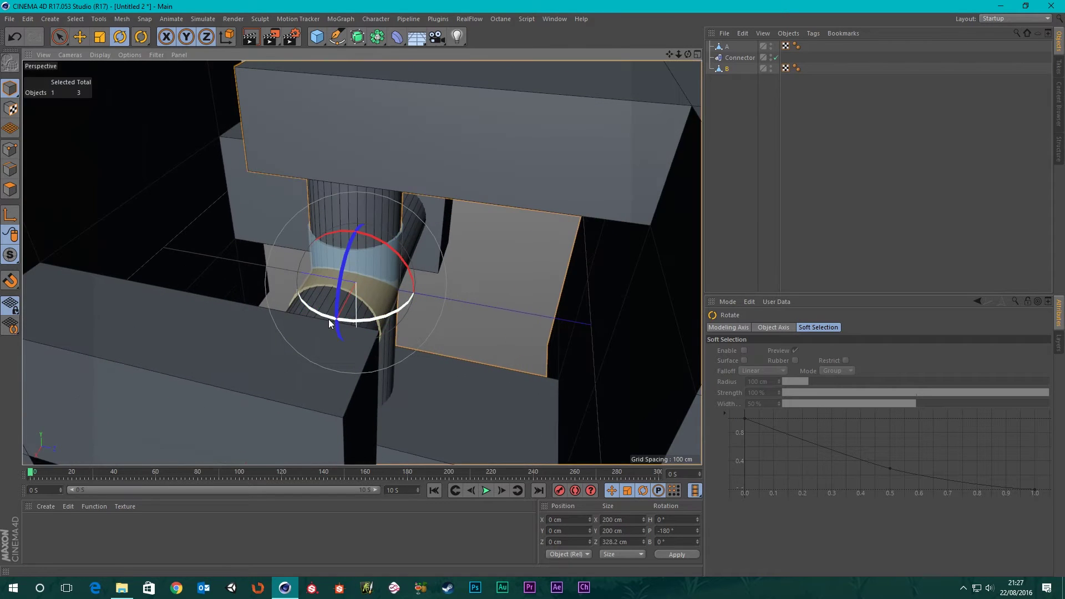
{"action": "scroll", "coordinate": [327, 320], "scroll_direction": "down", "scroll_amount": 6}
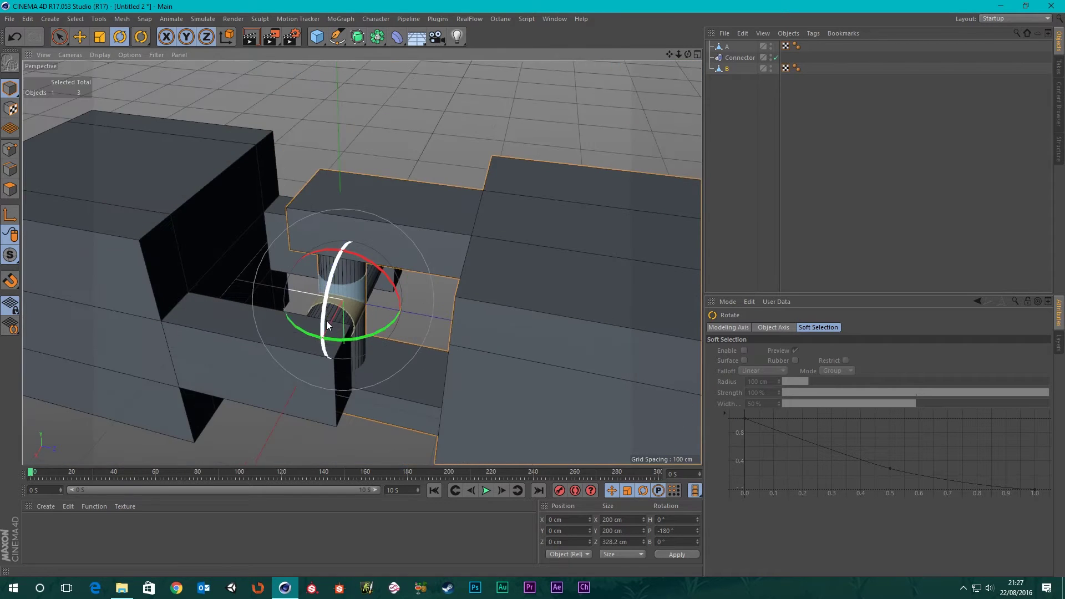
- Delete the rotated copy B
{"action": "left_click", "coordinate": [728, 68]}
{"action": "key", "text": "Delete"}
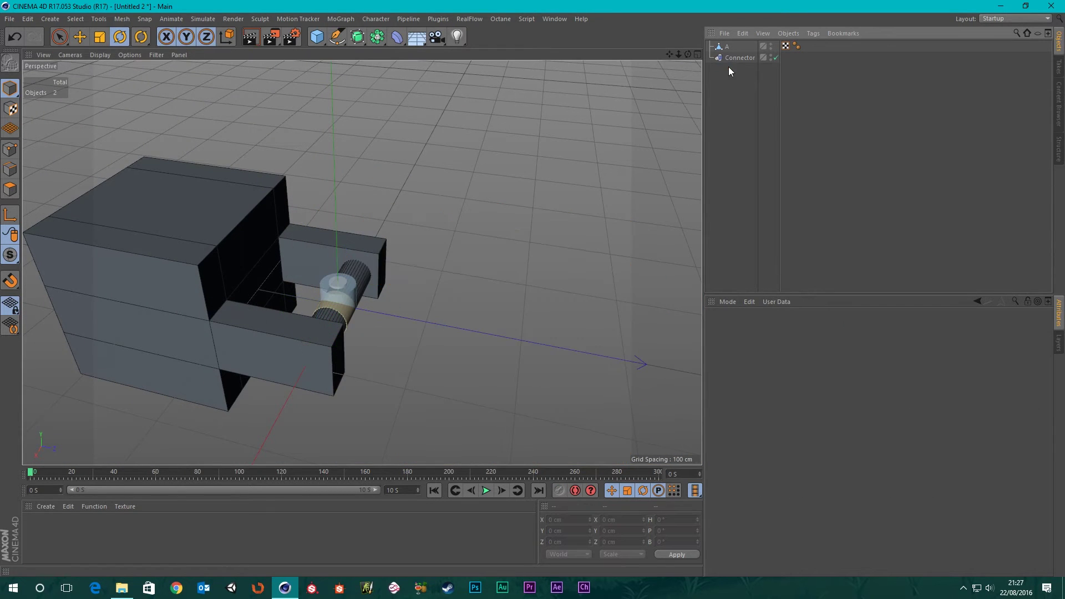
- Switch to point mode with Rectangle Selection, turning Only Select Visible Elements off and Tolerant Selection on
{"action": "scroll", "coordinate": [209, 292], "scroll_direction": "down", "scroll_amount": 6}
{"action": "middle_click_drag", "start_coordinate": [208, 292], "coordinate": [357, 223], "text": "alt"}
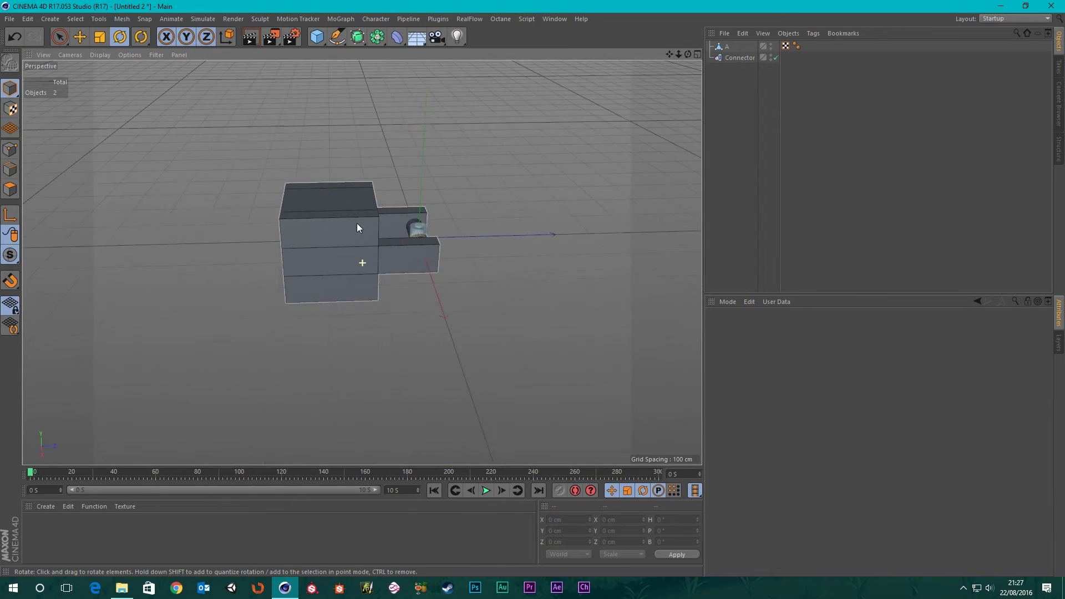
{"action": "left_click", "coordinate": [9, 148]}
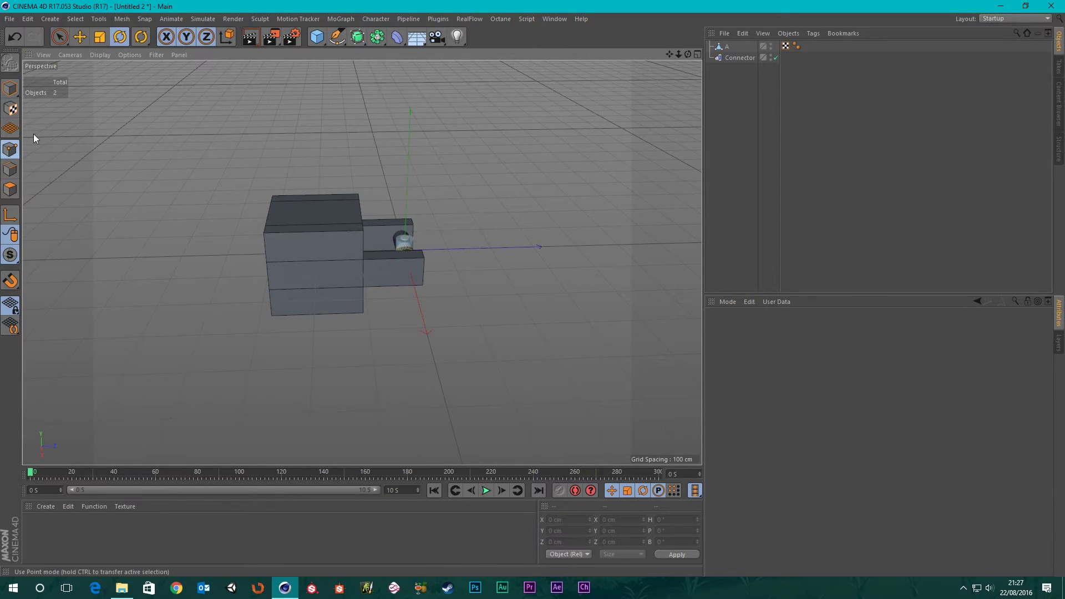
{"action": "left_click", "coordinate": [55, 41]}
{"action": "left_click", "coordinate": [114, 76]}
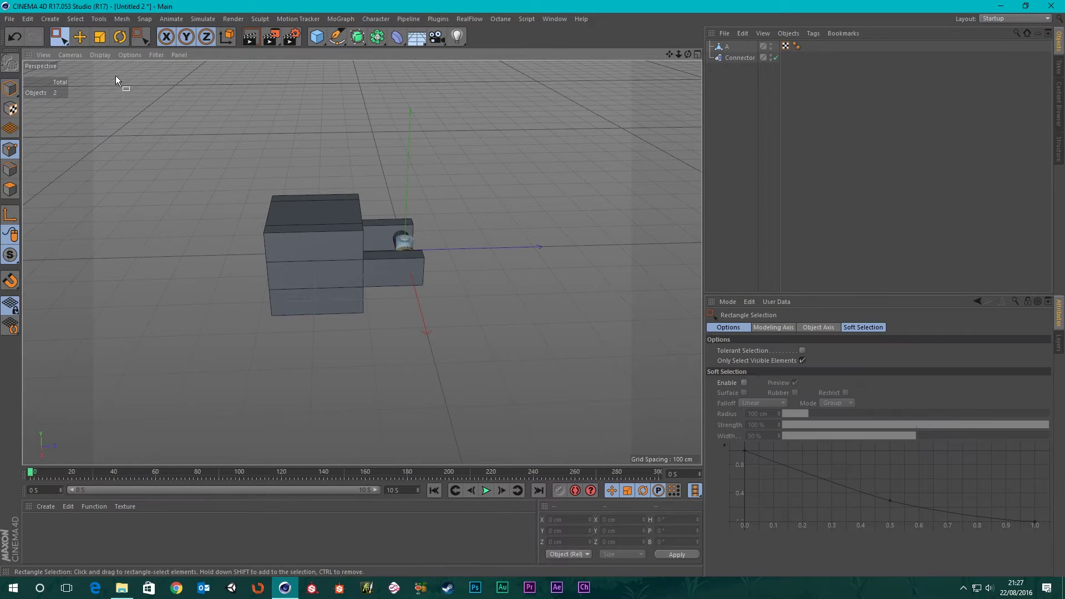
{"action": "left_click", "coordinate": [803, 360]}
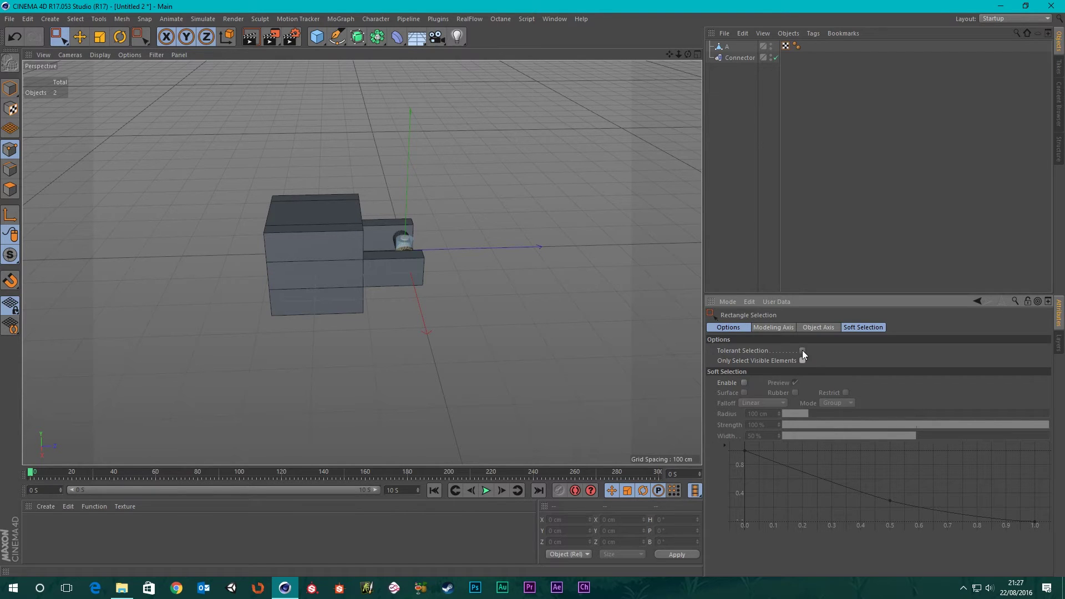
{"action": "left_click", "coordinate": [802, 350]}
- Box-select all points of object A's main block in line display, including the hidden ones, and restore the shaded display
{"action": "left_click", "coordinate": [727, 47]}
{"action": "left_click_drag", "start_coordinate": [287, 272], "coordinate": [297, 249], "text": "alt"}
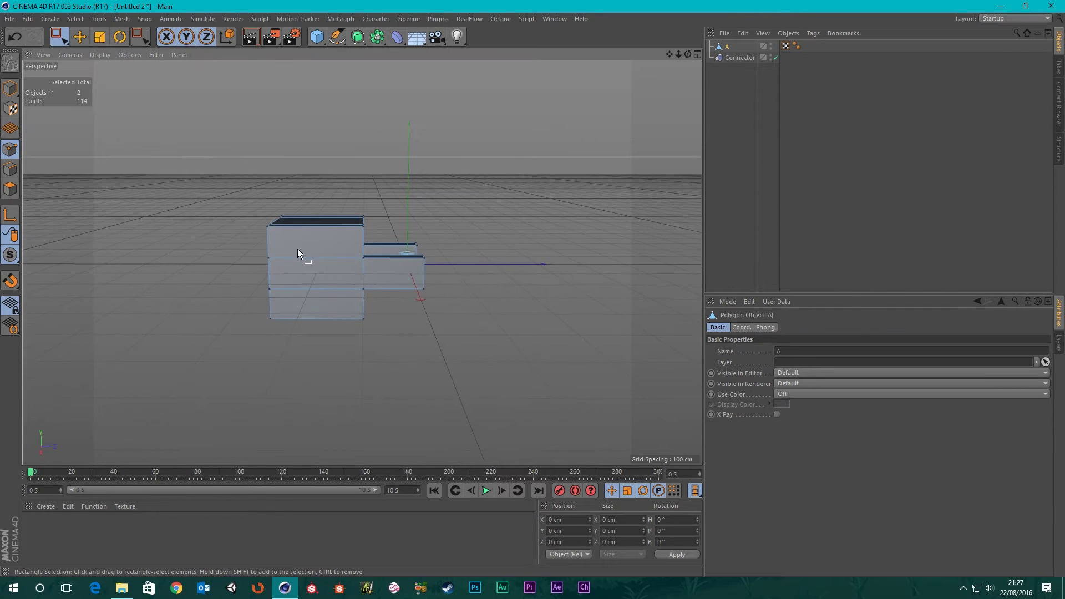
{"action": "key", "text": "n"}
{"action": "key", "text": "g"}
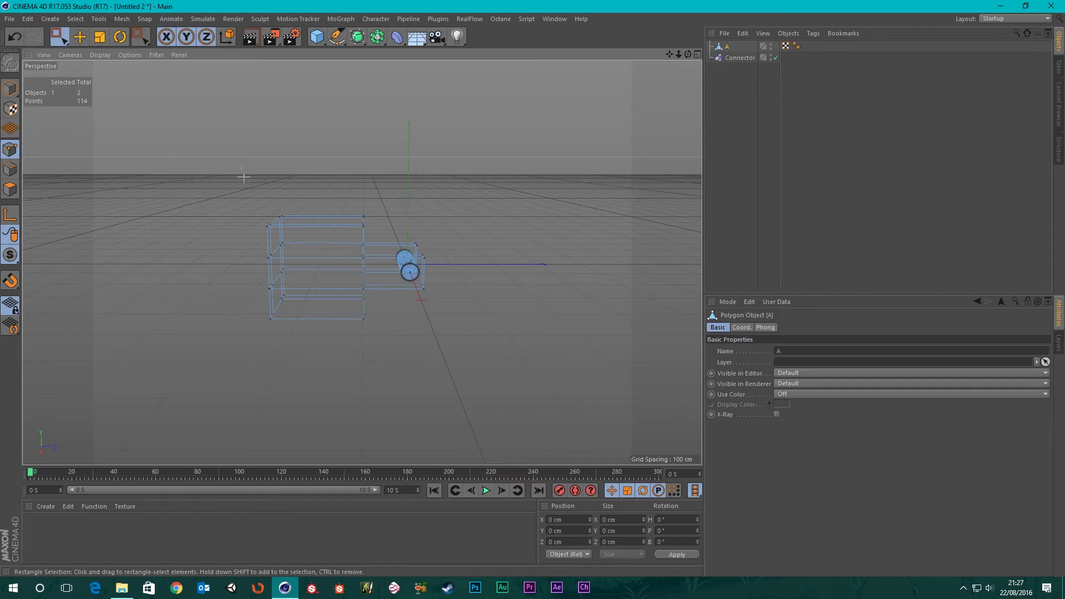
{"action": "left_click_drag", "start_coordinate": [242, 167], "coordinate": [381, 391]}
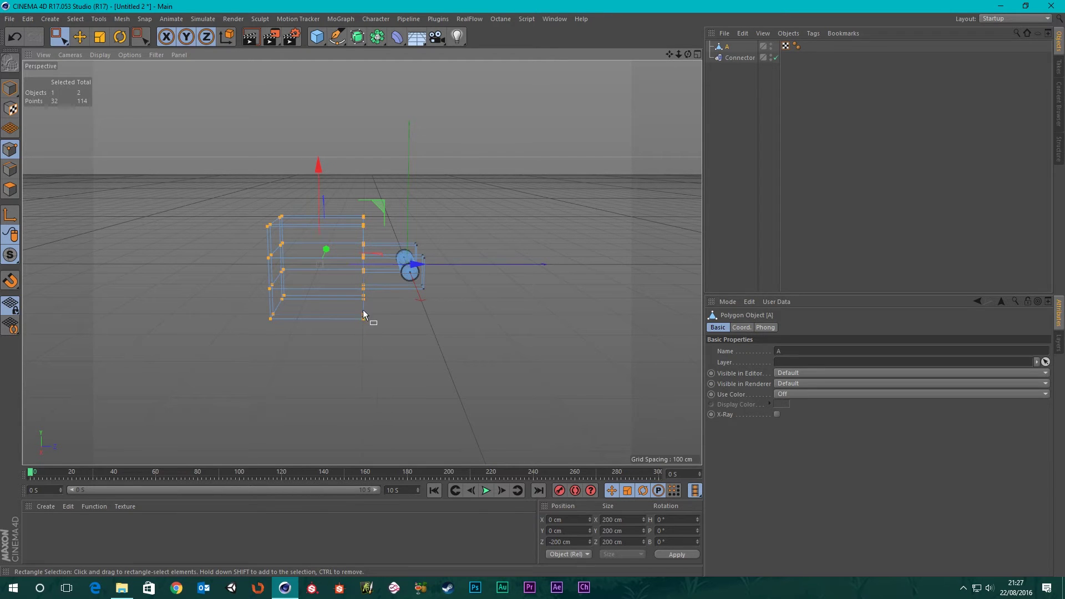
{"action": "key", "text": "n"}
{"action": "key", "text": "a"}
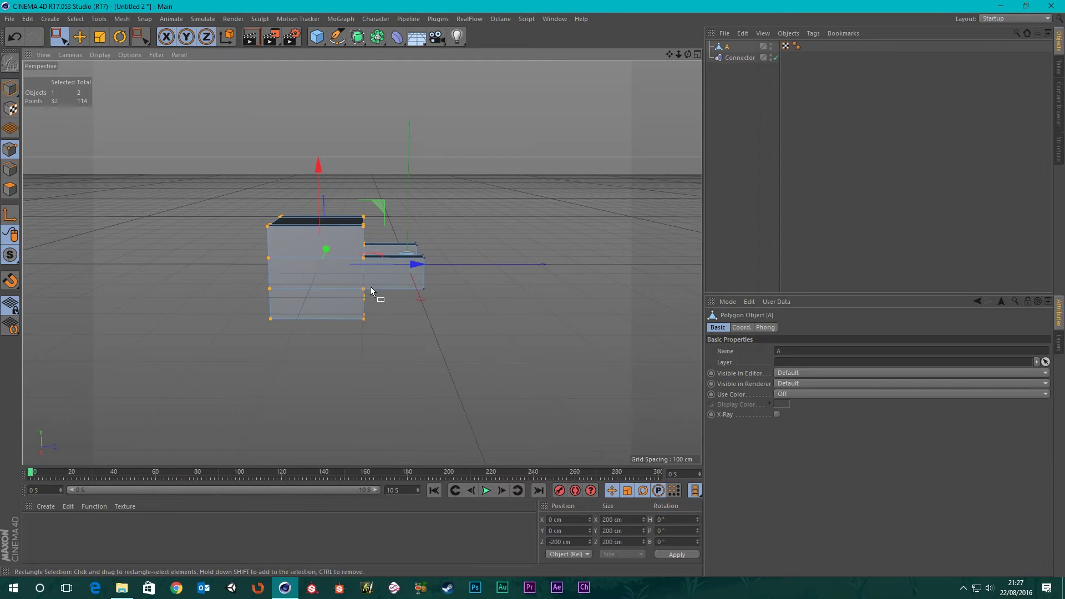
- Move the selected block points back along Z to -310 cm to lengthen the fork arms, and show all four views
{"action": "left_click_drag", "start_coordinate": [374, 292], "coordinate": [363, 341], "text": "alt"}
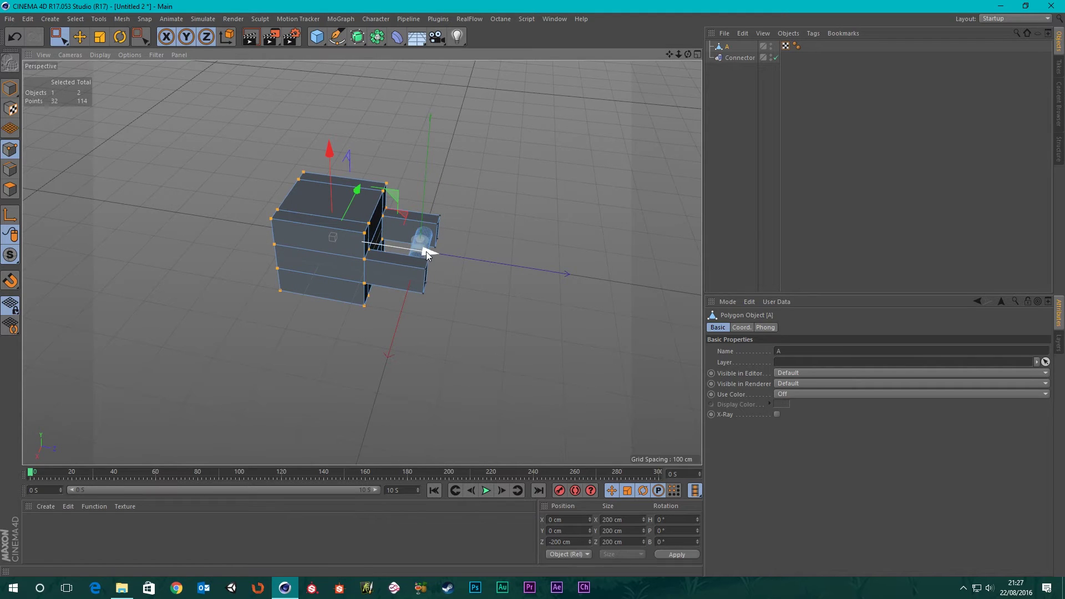
{"action": "left_click_drag", "start_coordinate": [428, 253], "coordinate": [403, 258]}
{"action": "left_click_drag", "start_coordinate": [387, 265], "coordinate": [371, 332]}
{"action": "scroll", "coordinate": [273, 255], "scroll_direction": "up", "scroll_amount": 3}
{"action": "scroll", "coordinate": [324, 284], "scroll_direction": "up", "scroll_amount": 3}
{"action": "scroll", "coordinate": [333, 287], "scroll_direction": "up", "scroll_amount": 3}
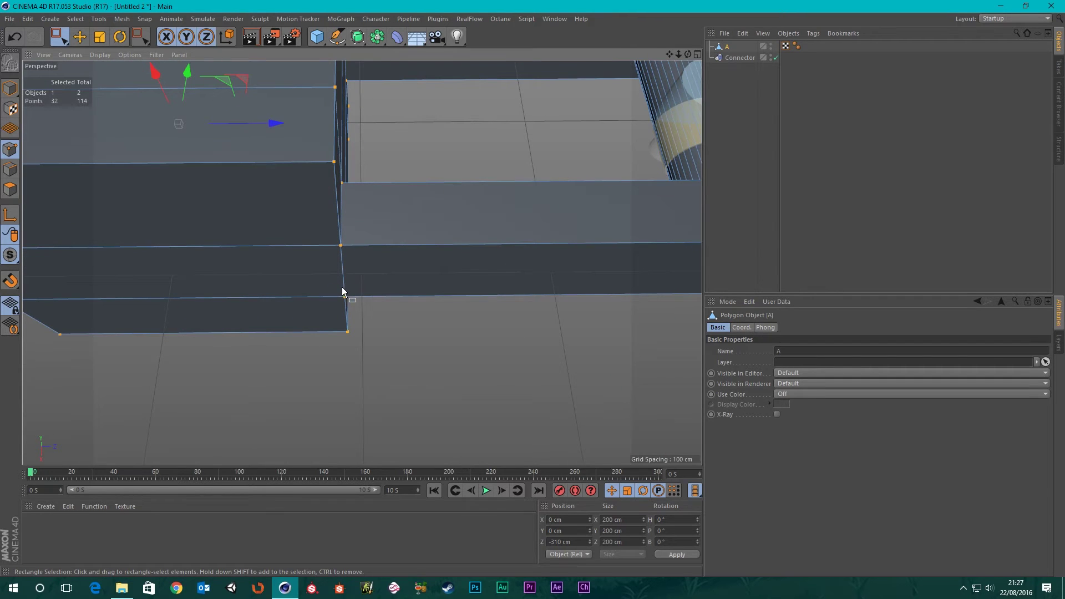
{"action": "middle_click", "coordinate": [392, 198]}
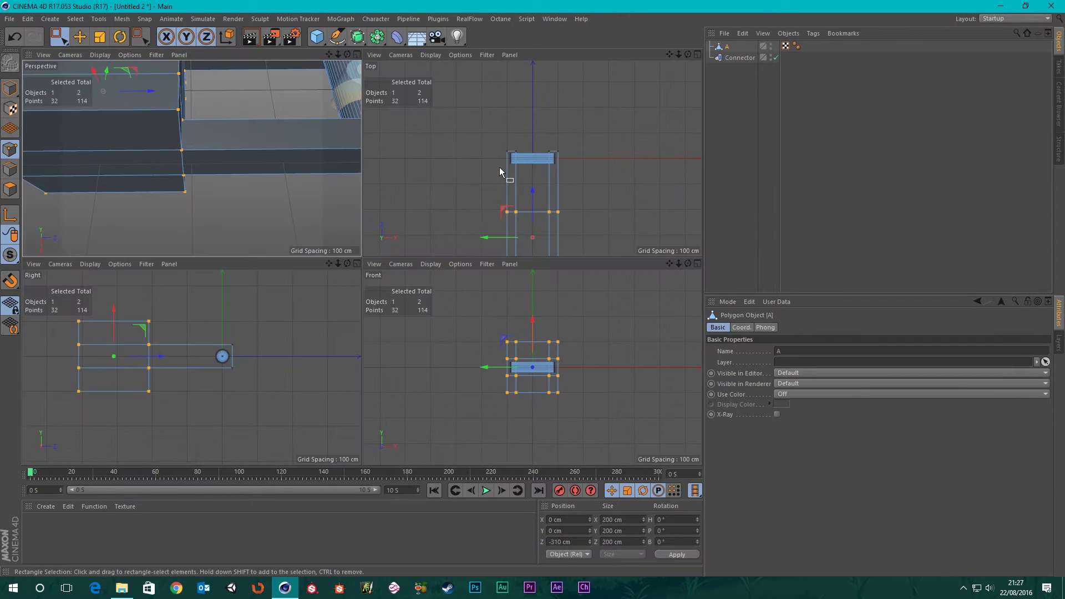
- Undo the last move of the block's points and shift them back along Z to -300 cm in the top view
{"action": "middle_click", "coordinate": [504, 224]}
{"action": "scroll", "coordinate": [414, 339], "scroll_direction": "down", "scroll_amount": 2}
{"action": "middle_click_drag", "start_coordinate": [480, 331], "coordinate": [509, 231], "text": "alt"}
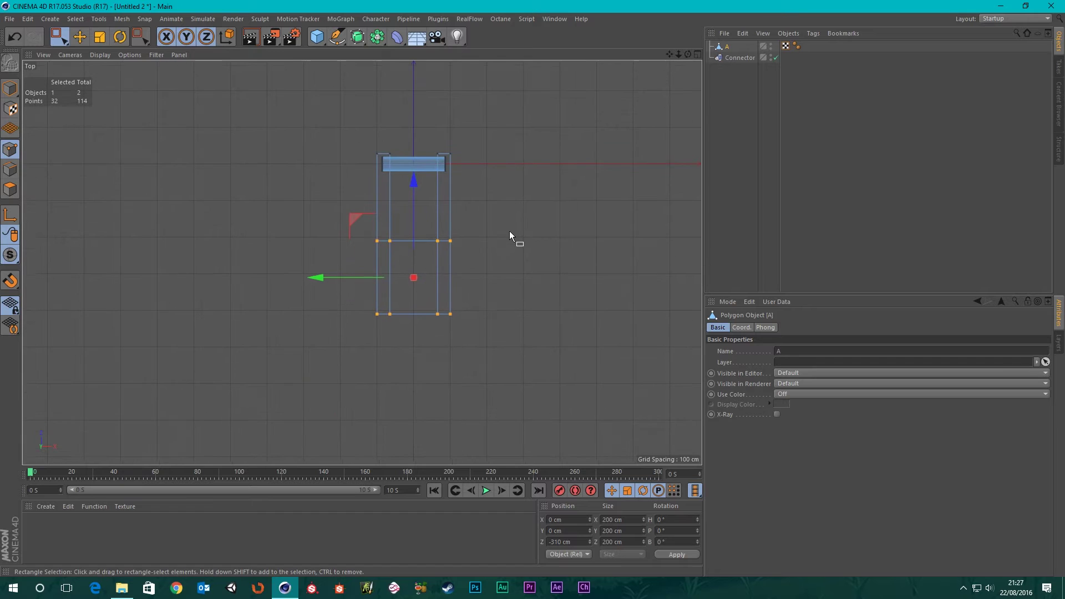
{"action": "key", "text": "ctrl+z"}
{"action": "scroll", "coordinate": [461, 223], "scroll_direction": "up", "scroll_amount": 3}
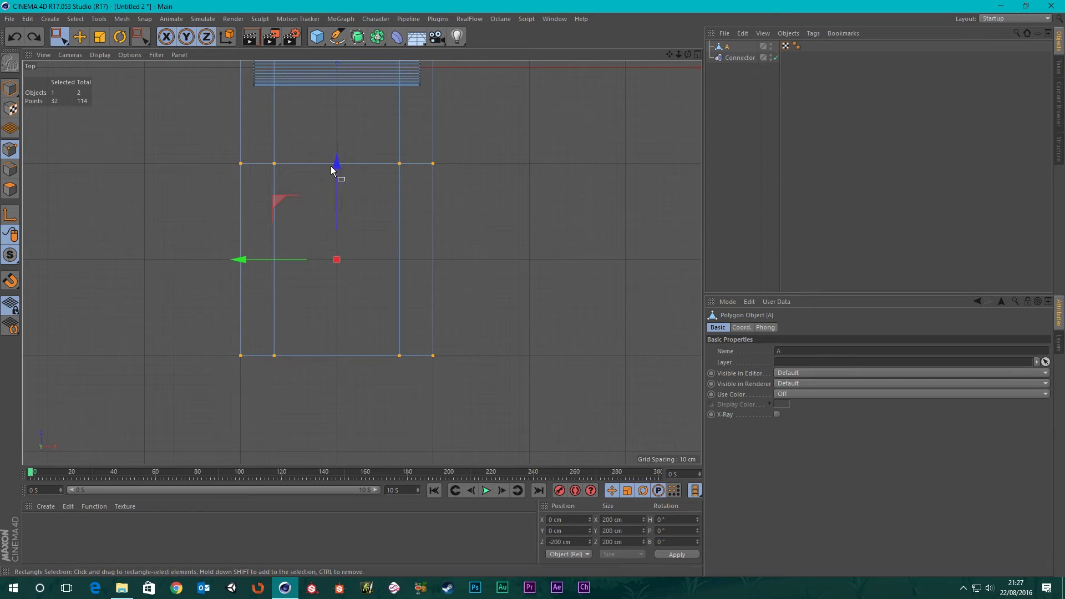
{"action": "left_click_drag", "start_coordinate": [336, 166], "coordinate": [344, 272]}
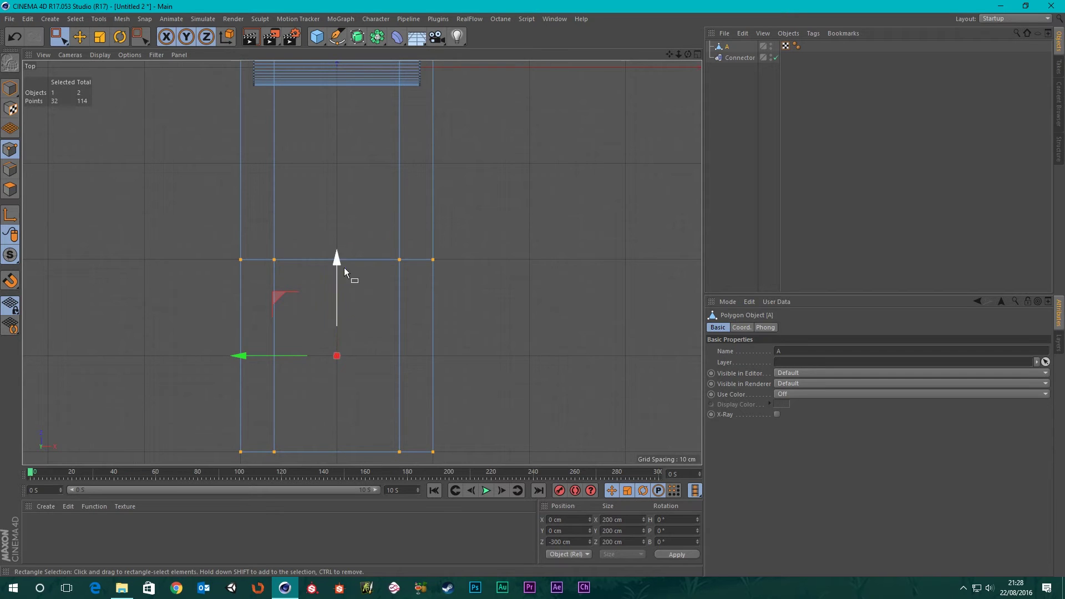
{"action": "scroll", "coordinate": [391, 322], "scroll_direction": "down", "scroll_amount": 3}
{"action": "middle_click", "coordinate": [470, 281]}
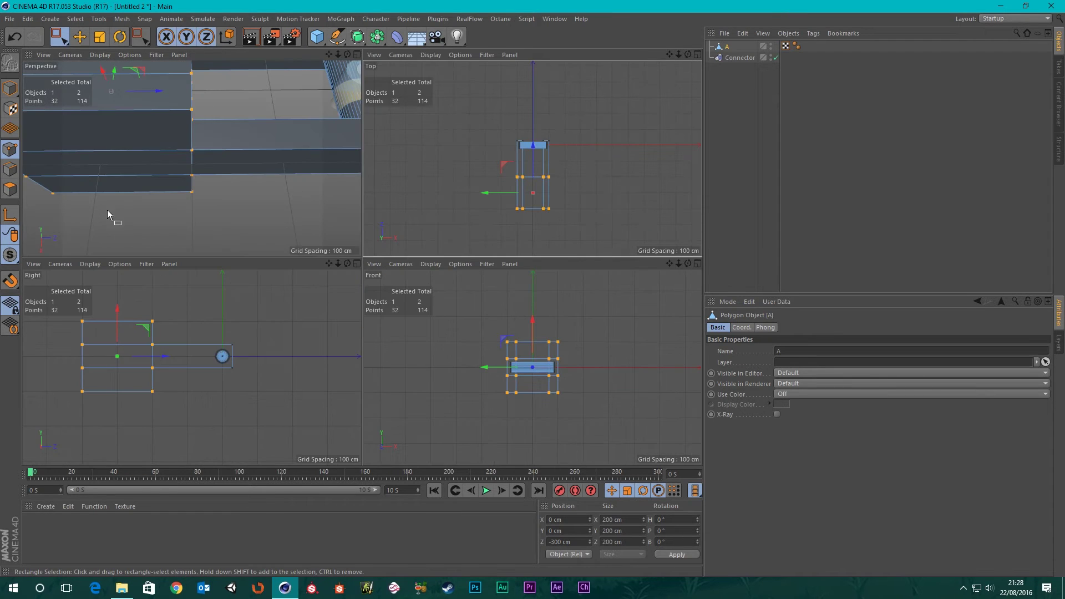
- Deselect all points of object A in the perspective view and switch to model mode
{"action": "middle_click", "coordinate": [309, 208]}
{"action": "left_click_drag", "start_coordinate": [354, 248], "coordinate": [378, 165], "text": "alt"}
{"action": "left_click", "coordinate": [495, 154]}
{"action": "scroll", "coordinate": [486, 145], "scroll_direction": "up", "scroll_amount": 5}
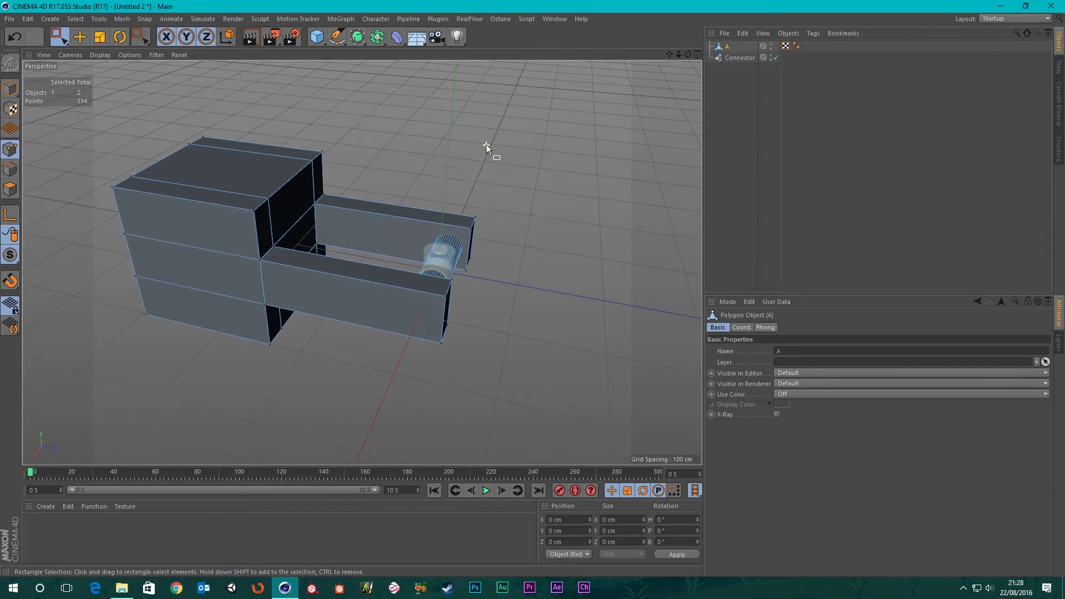
{"action": "left_click", "coordinate": [10, 89]}
- Duplicate object A below the Connector and rename the copy B
{"action": "scroll", "coordinate": [384, 260], "scroll_direction": "down", "scroll_amount": 5}
{"action": "scroll", "coordinate": [384, 261], "scroll_direction": "up", "scroll_amount": 6}
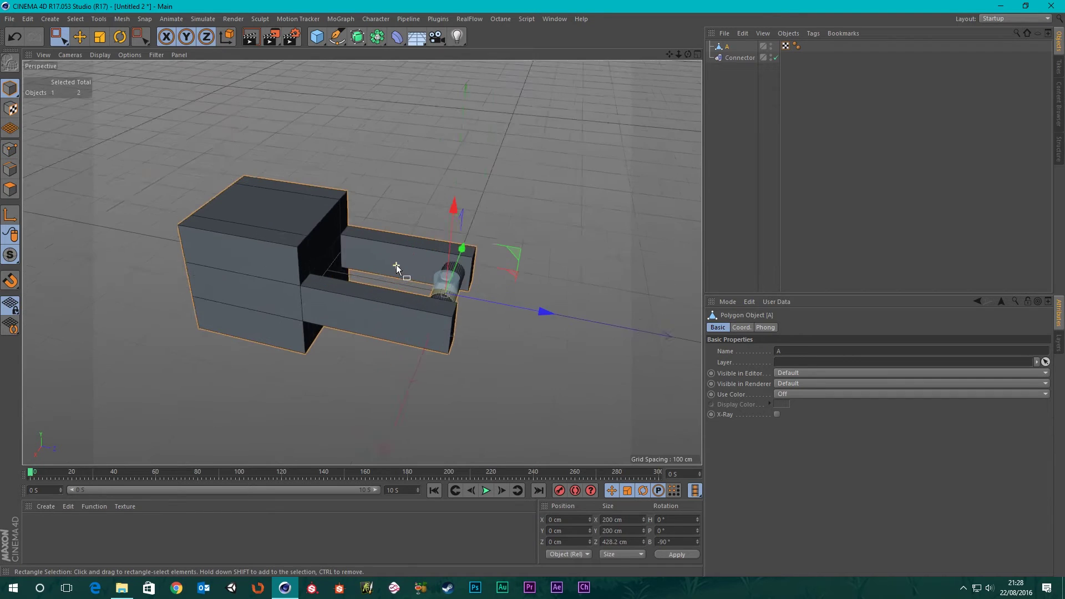
{"action": "left_click_drag", "start_coordinate": [390, 261], "coordinate": [335, 264], "text": "alt"}
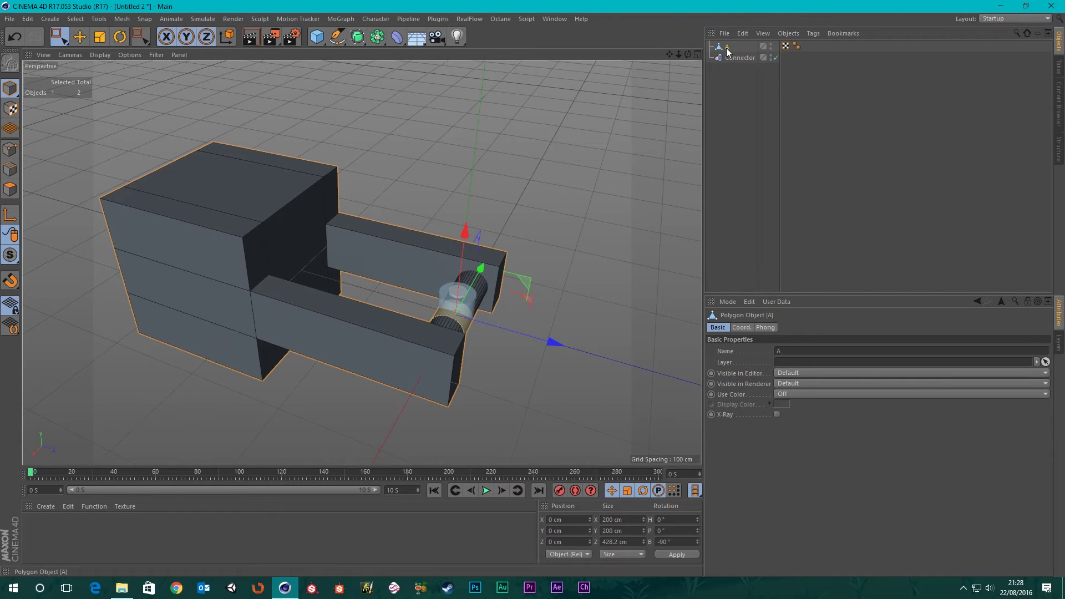
{"action": "left_click_drag", "start_coordinate": [727, 77], "coordinate": [724, 80], "text": "ctrl"}
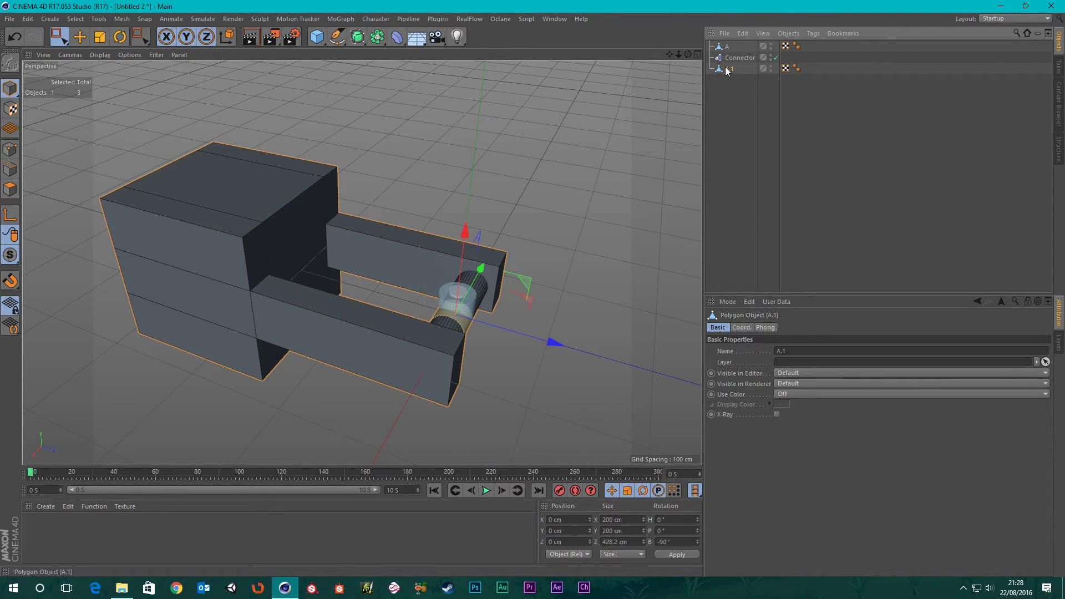
{"action": "double_click", "coordinate": [728, 68]}
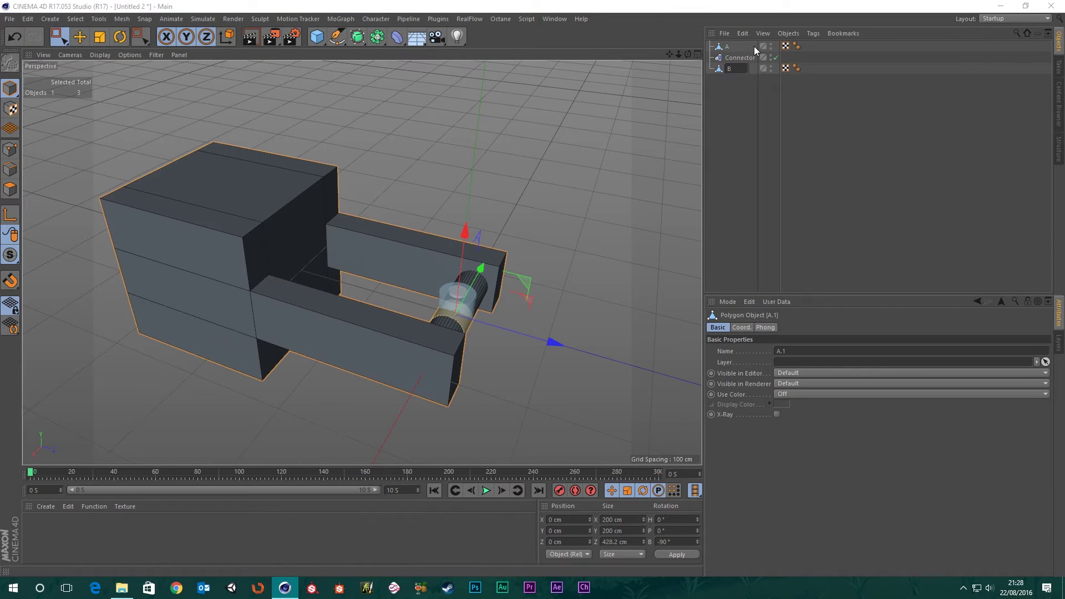
{"action": "key", "text": "Return"}
- Rotate B to a pitch of -180° and a bank of 0° so its fork faces A and interlocks crosswise
{"action": "left_click", "coordinate": [120, 38]}
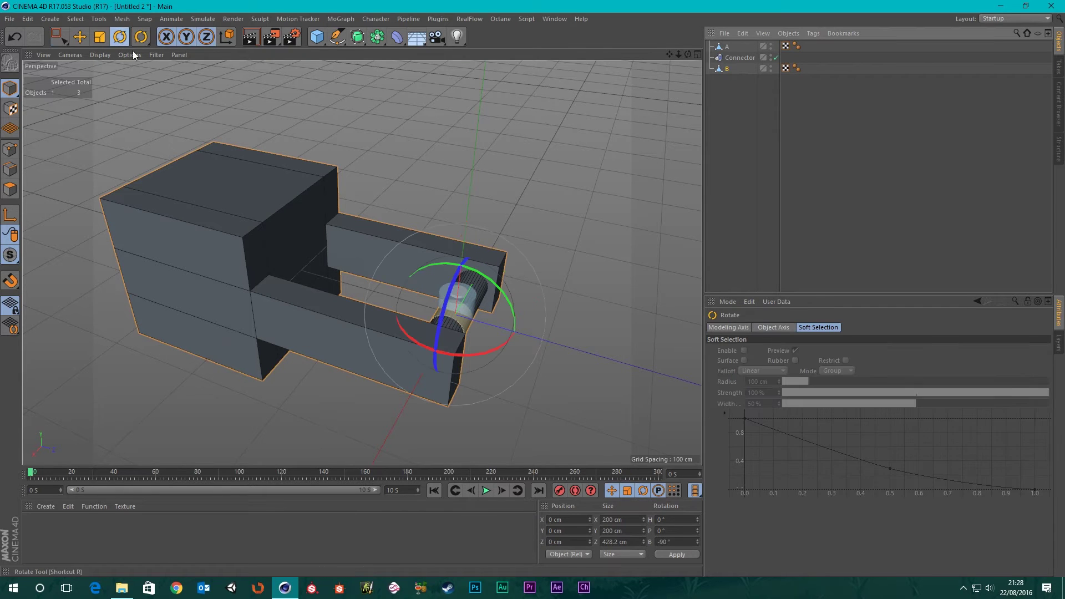
{"action": "left_click_drag", "start_coordinate": [491, 282], "coordinate": [357, 424]}
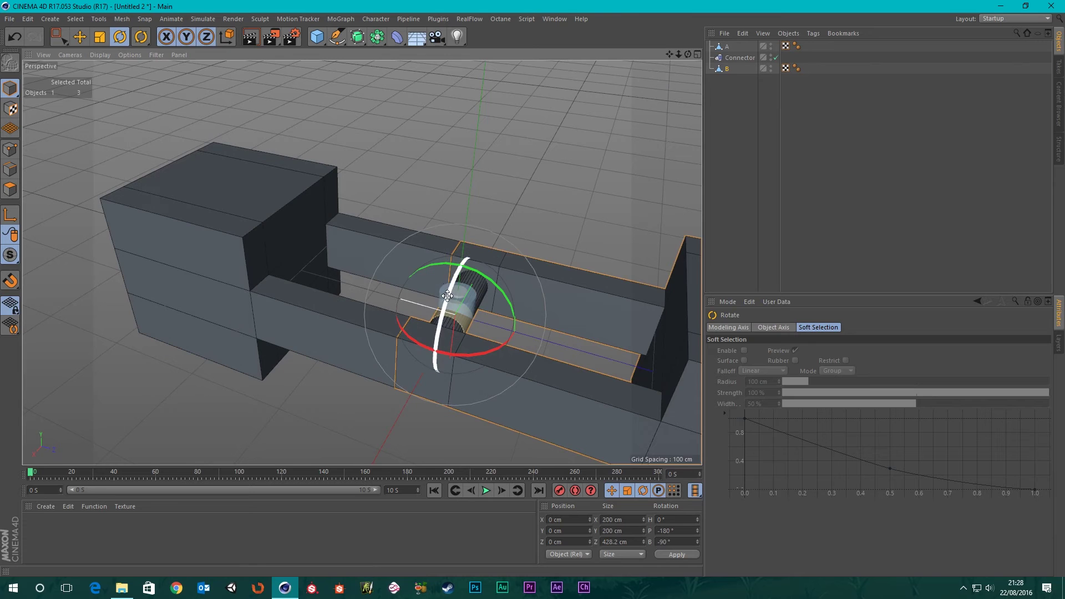
{"action": "left_click_drag", "start_coordinate": [447, 295], "coordinate": [495, 183]}
{"action": "left_click_drag", "start_coordinate": [453, 221], "coordinate": [537, 358], "text": "alt"}
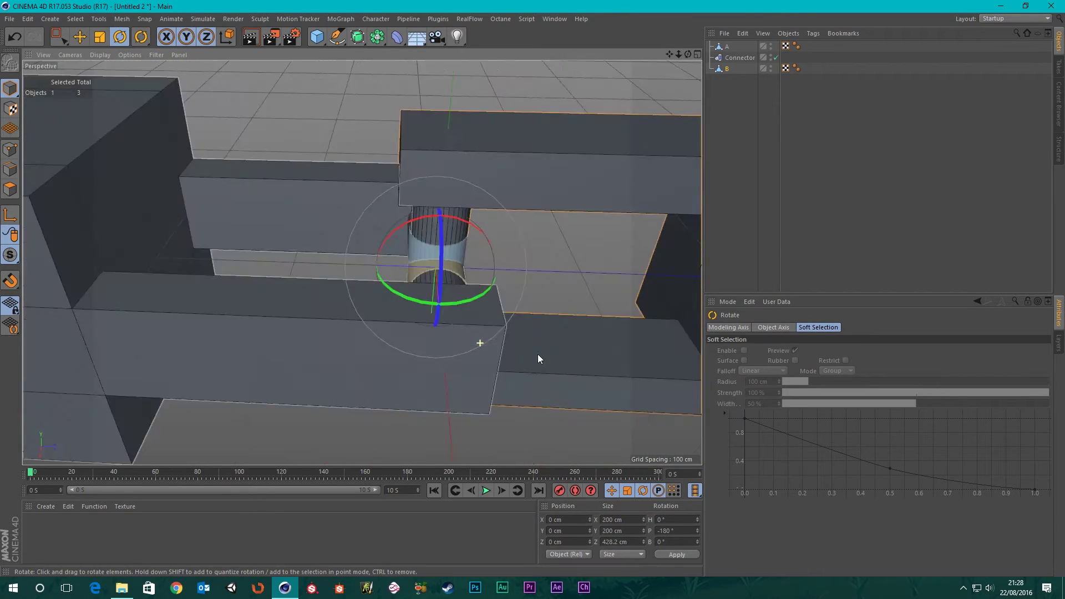
{"action": "right_click_drag", "start_coordinate": [538, 358], "coordinate": [606, 224], "text": "alt"}
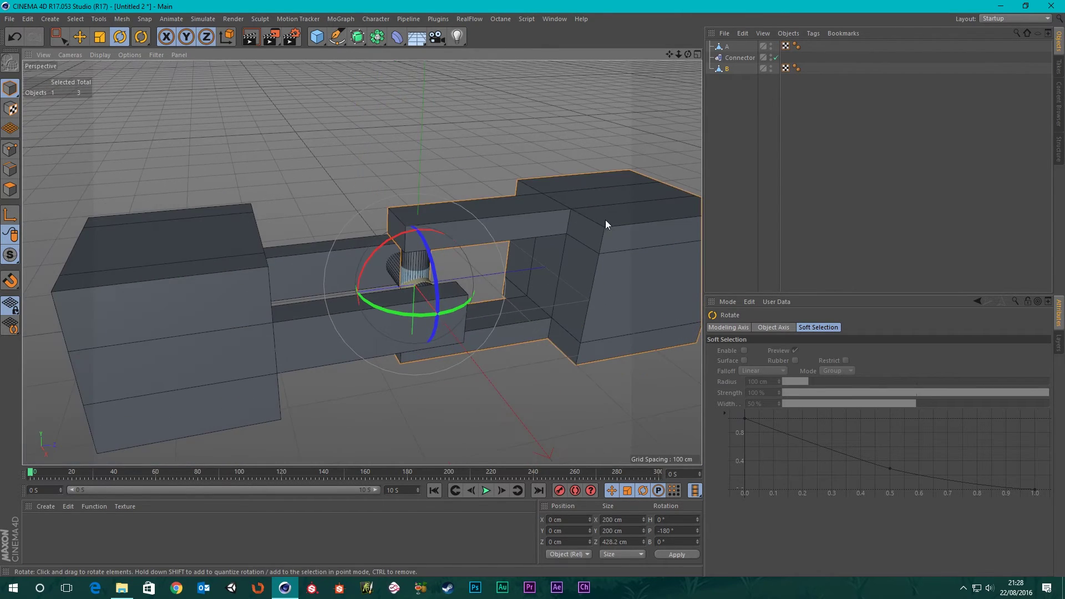
- Assign A as Object A and B as Object B in the Cardan Connector's object properties
{"action": "left_click", "coordinate": [727, 49]}
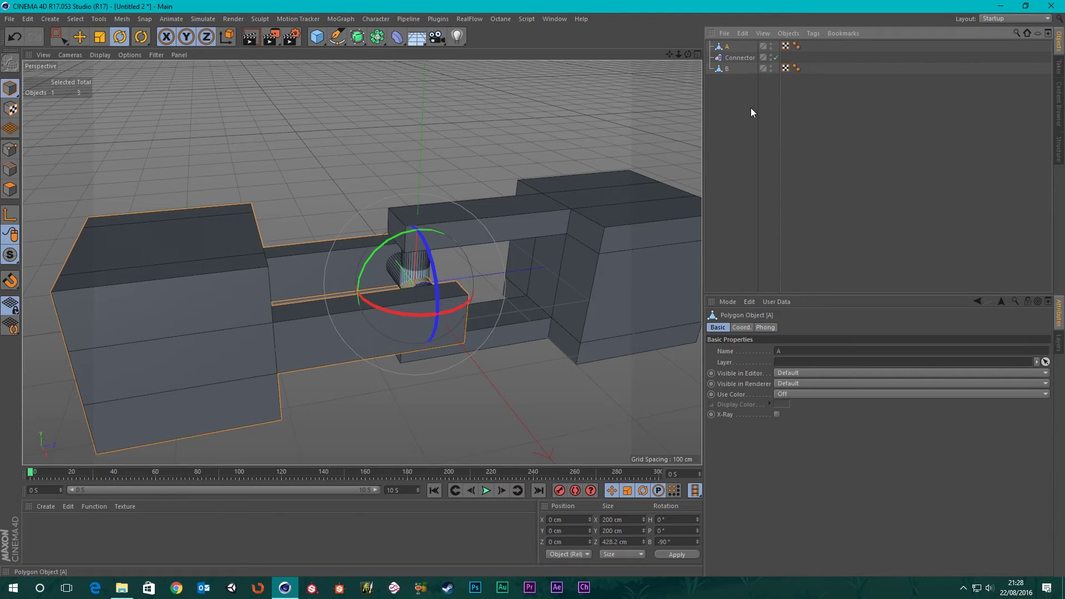
{"action": "left_click", "coordinate": [738, 57]}
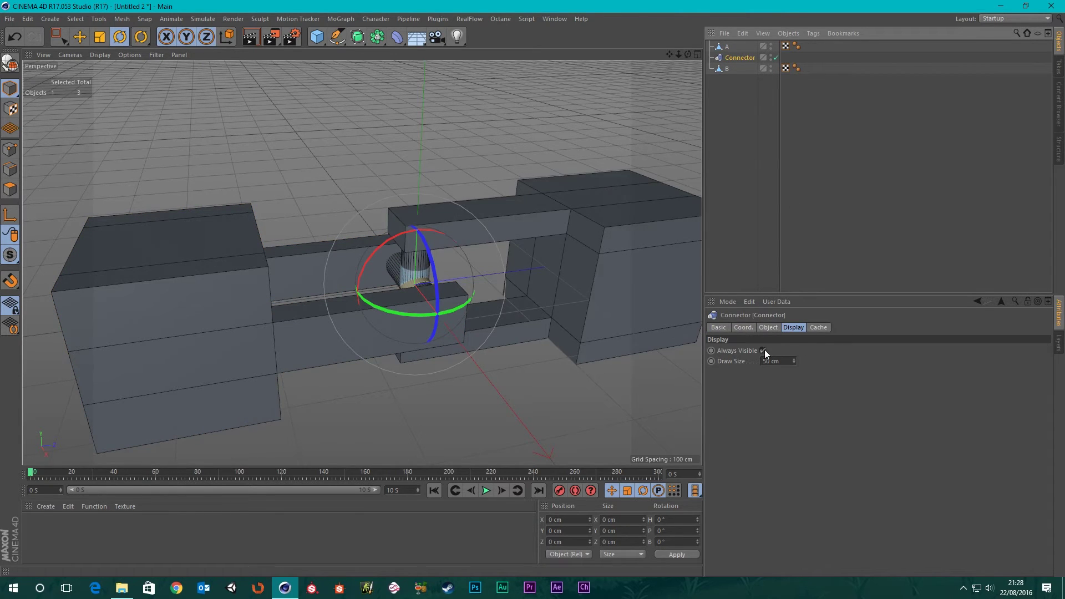
{"action": "left_click", "coordinate": [716, 328]}
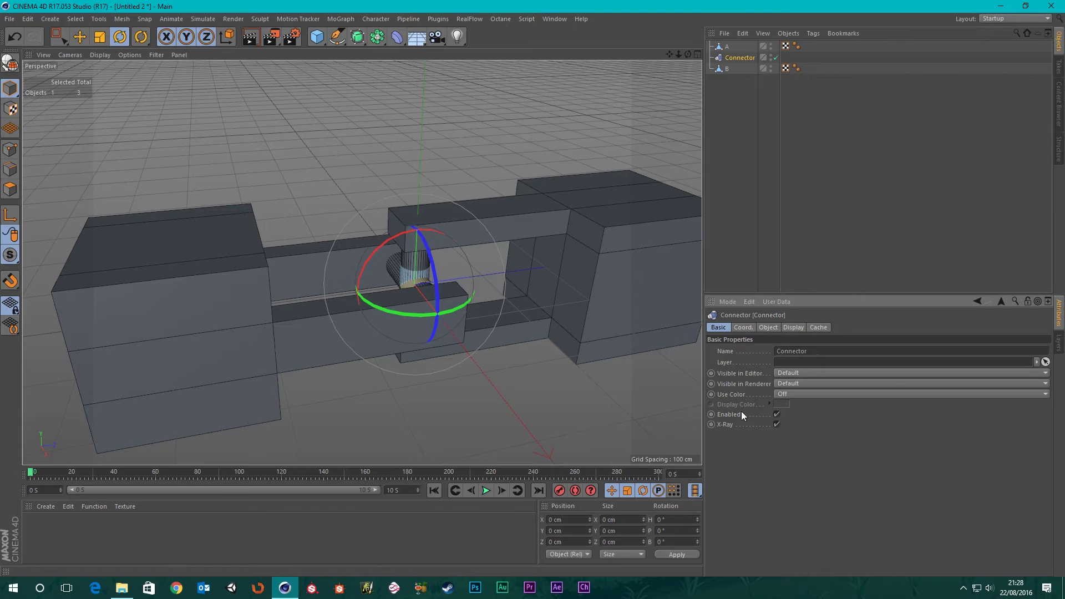
{"action": "left_click", "coordinate": [744, 328]}
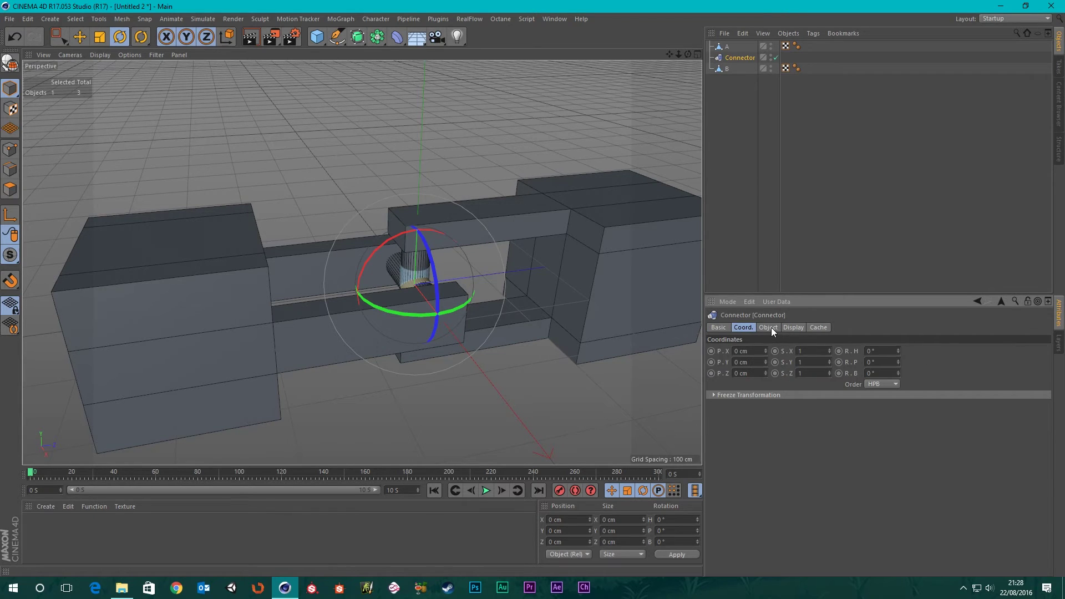
{"action": "left_click", "coordinate": [770, 328]}
{"action": "left_click", "coordinate": [823, 328]}
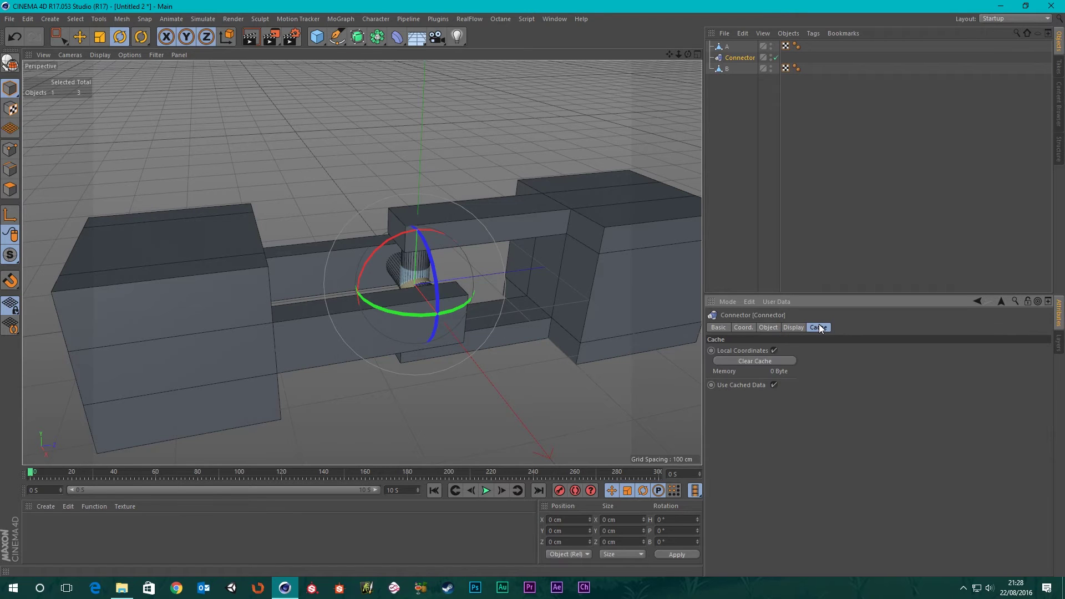
{"action": "left_click", "coordinate": [768, 328]}
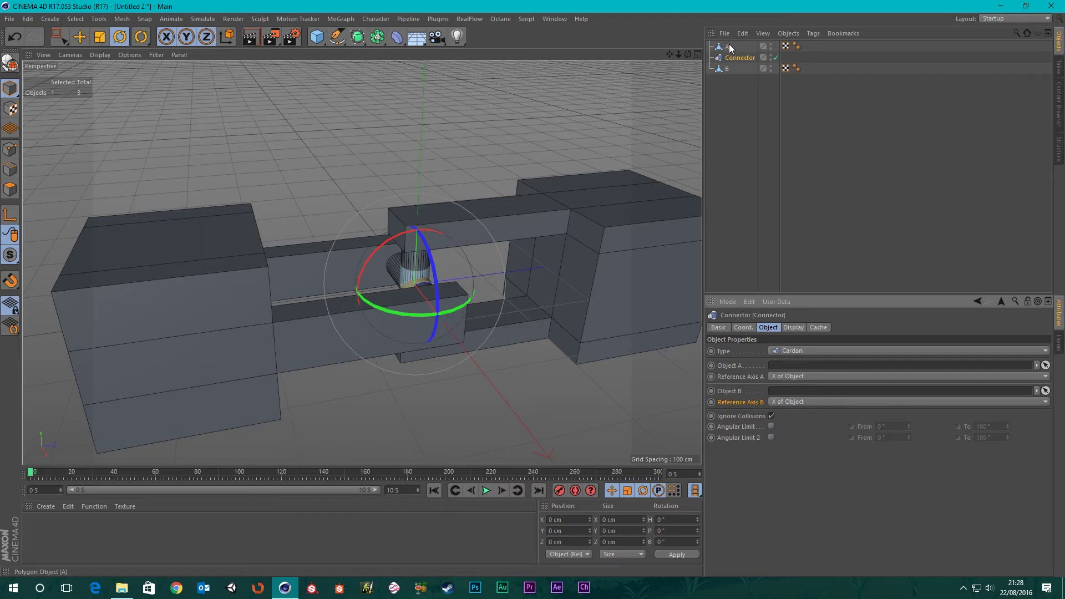
{"action": "left_click_drag", "start_coordinate": [795, 366], "coordinate": [794, 366]}
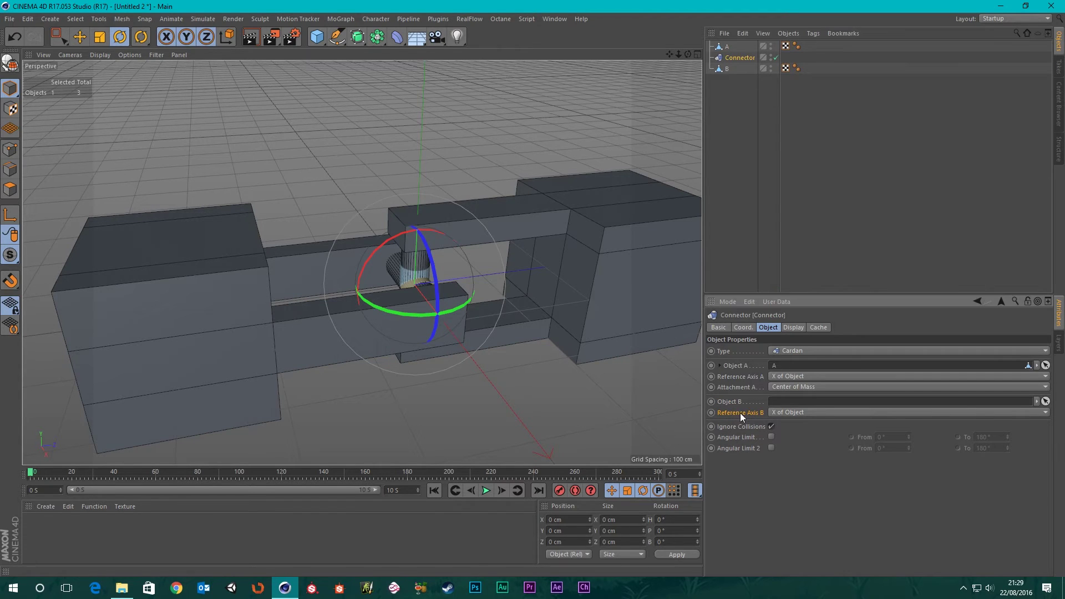
{"action": "left_click_drag", "start_coordinate": [728, 72], "coordinate": [789, 402]}
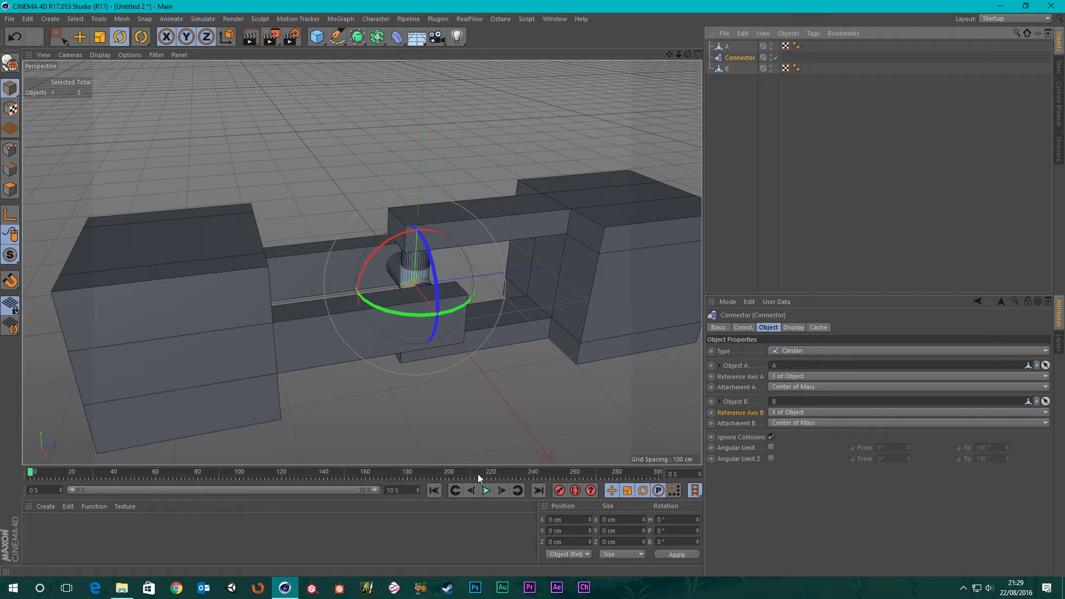
- Play the animation to test the connected halves, stop it and return to the start
{"action": "left_click", "coordinate": [486, 490]}
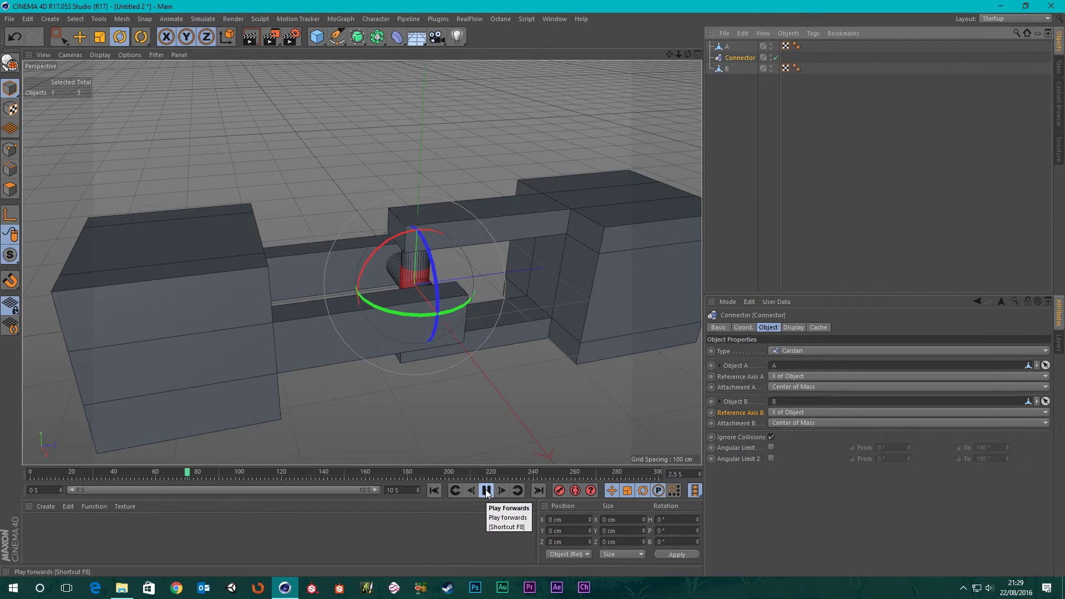
{"action": "left_click", "coordinate": [486, 490]}
{"action": "left_click", "coordinate": [434, 490]}
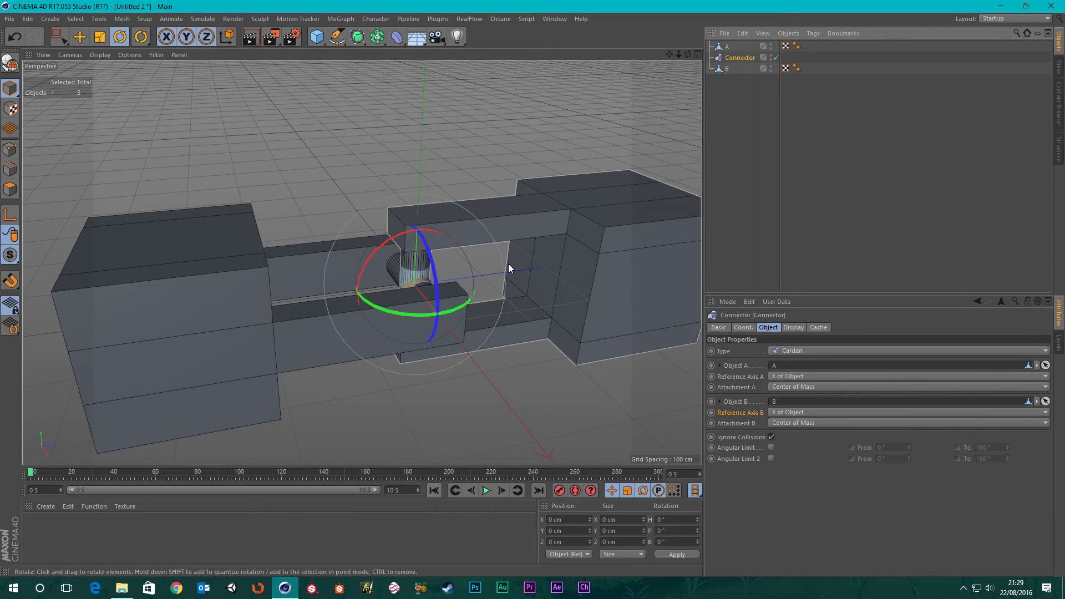
- Add a Rigid Body simulation tag to object B
{"action": "scroll", "coordinate": [509, 264], "scroll_direction": "down", "scroll_amount": 5}
{"action": "left_click_drag", "start_coordinate": [508, 264], "coordinate": [435, 278], "text": "alt"}
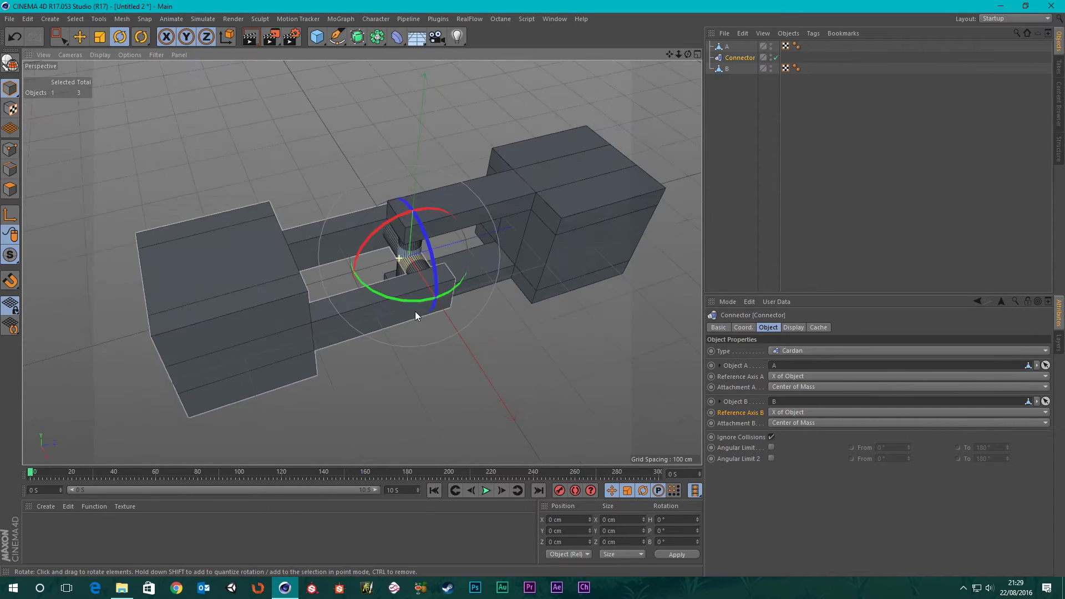
{"action": "scroll", "coordinate": [410, 271], "scroll_direction": "up", "scroll_amount": 3}
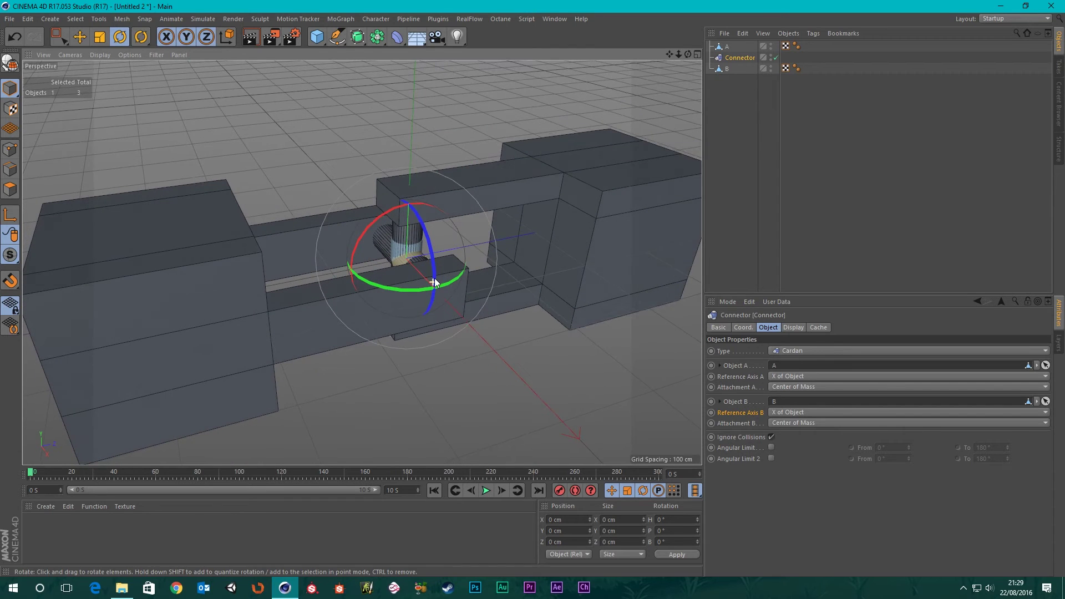
{"action": "left_click", "coordinate": [729, 67]}
{"action": "scroll", "coordinate": [499, 64], "scroll_direction": "down", "scroll_amount": 5}
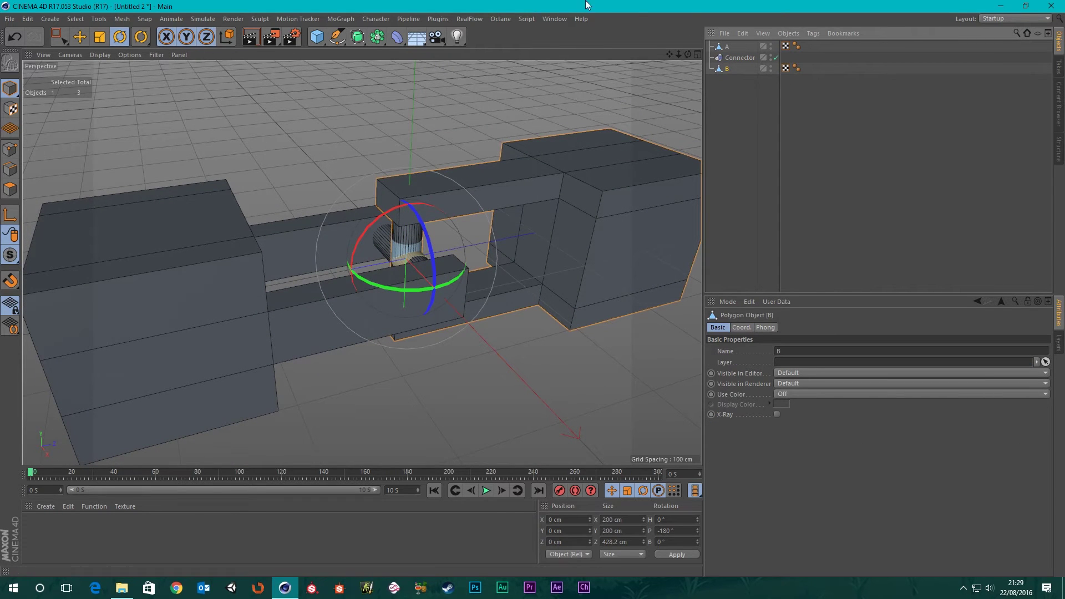
{"action": "key", "text": "ctrl+shift+z"}
{"action": "right_click", "coordinate": [731, 68]}
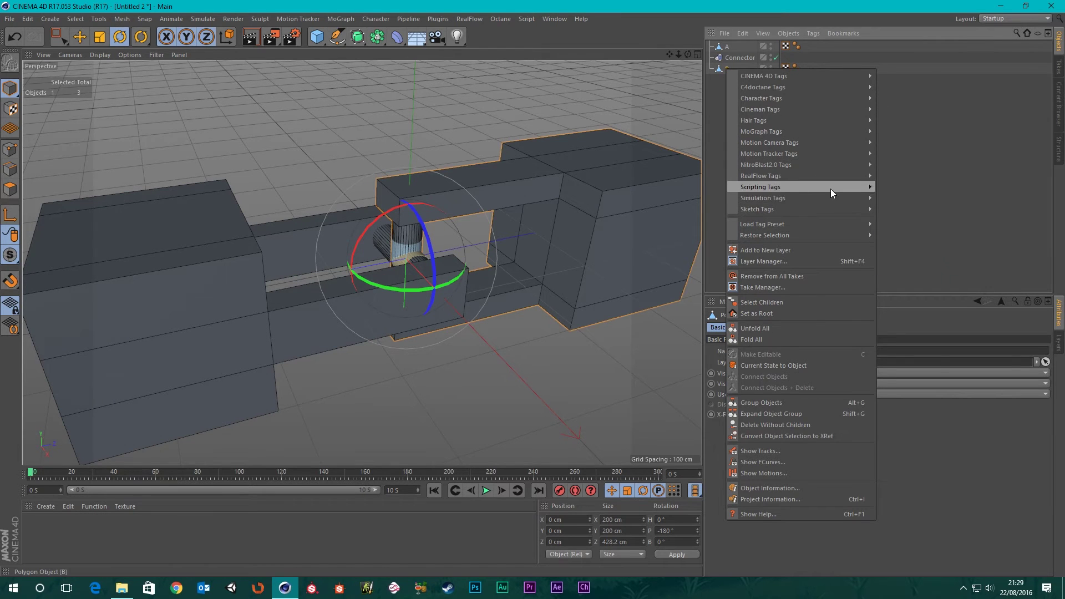
{"action": "mouse_move", "coordinate": [833, 200]}
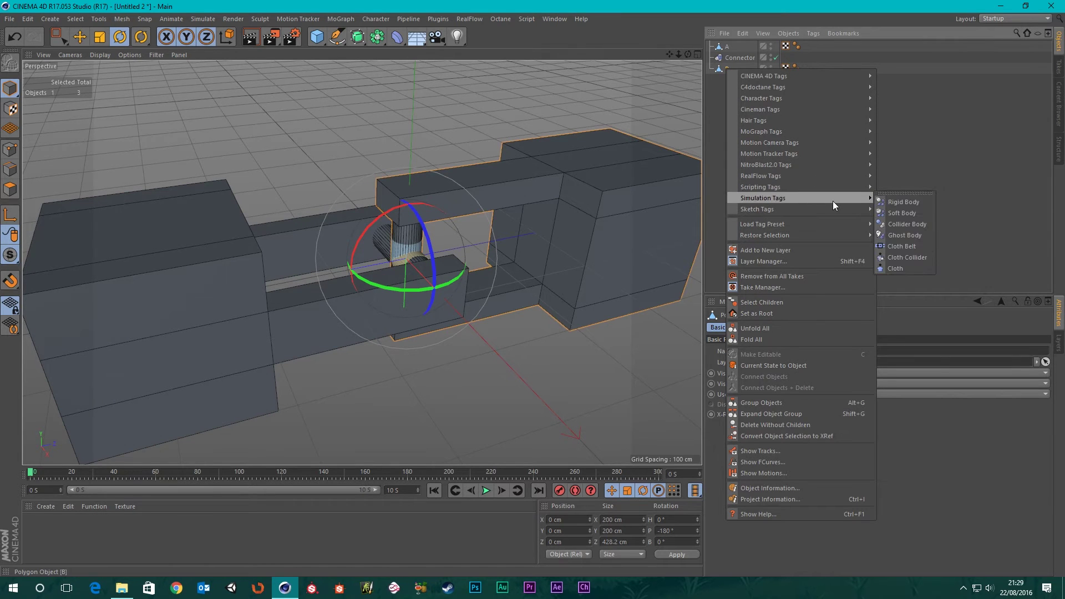
{"action": "left_click", "coordinate": [903, 202]}
- Play the simulation to watch B swing on the joint from several angles, stop it and return to the start
{"action": "left_click", "coordinate": [486, 491]}
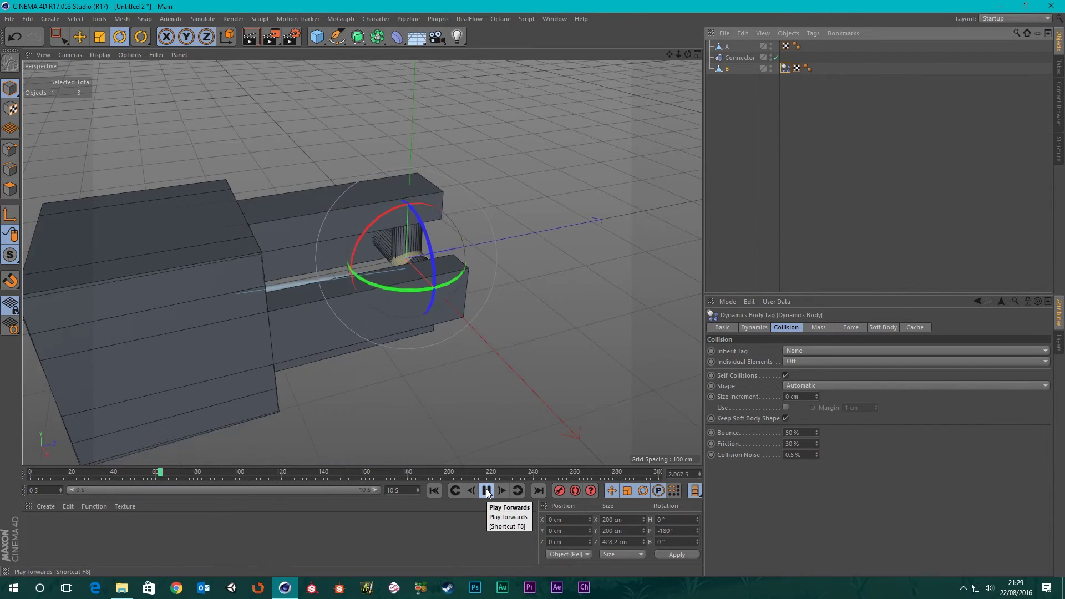
{"action": "scroll", "coordinate": [315, 254], "scroll_direction": "down", "scroll_amount": 5}
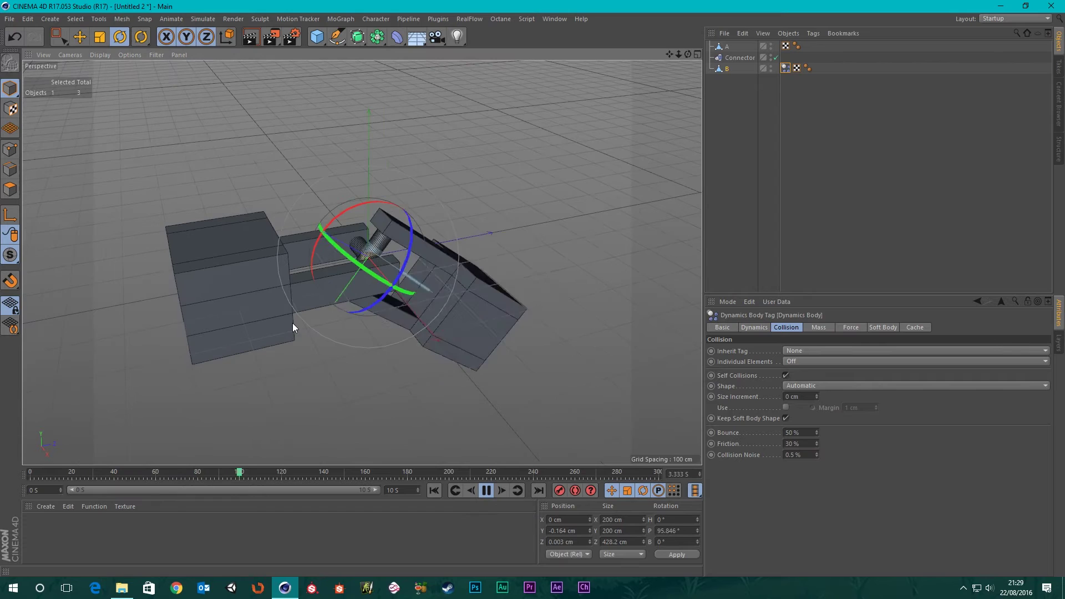
{"action": "left_click_drag", "start_coordinate": [292, 323], "coordinate": [242, 302], "text": "alt"}
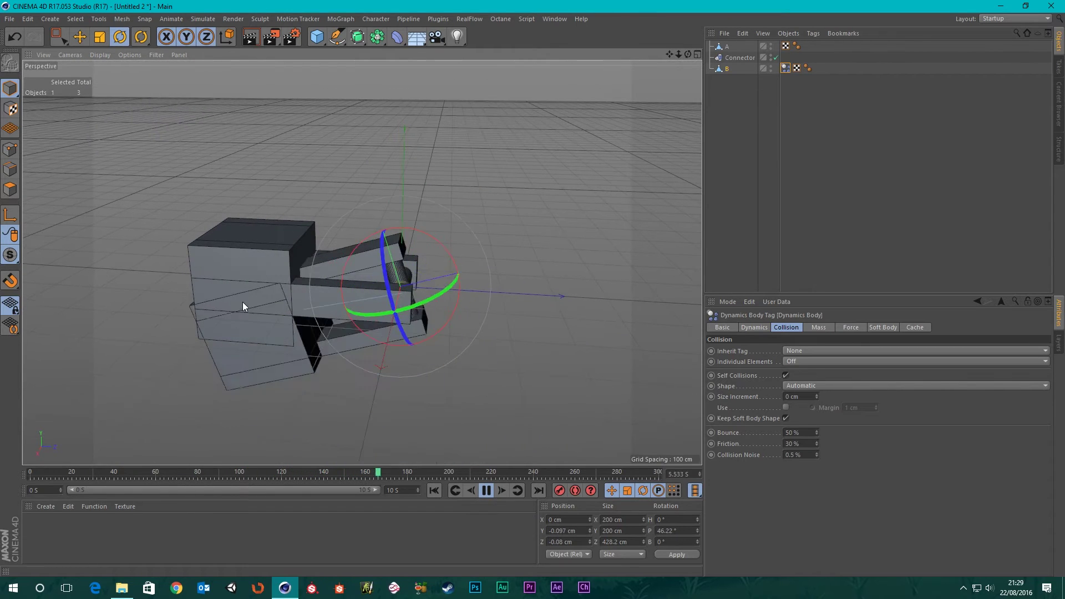
{"action": "left_click", "coordinate": [487, 492]}
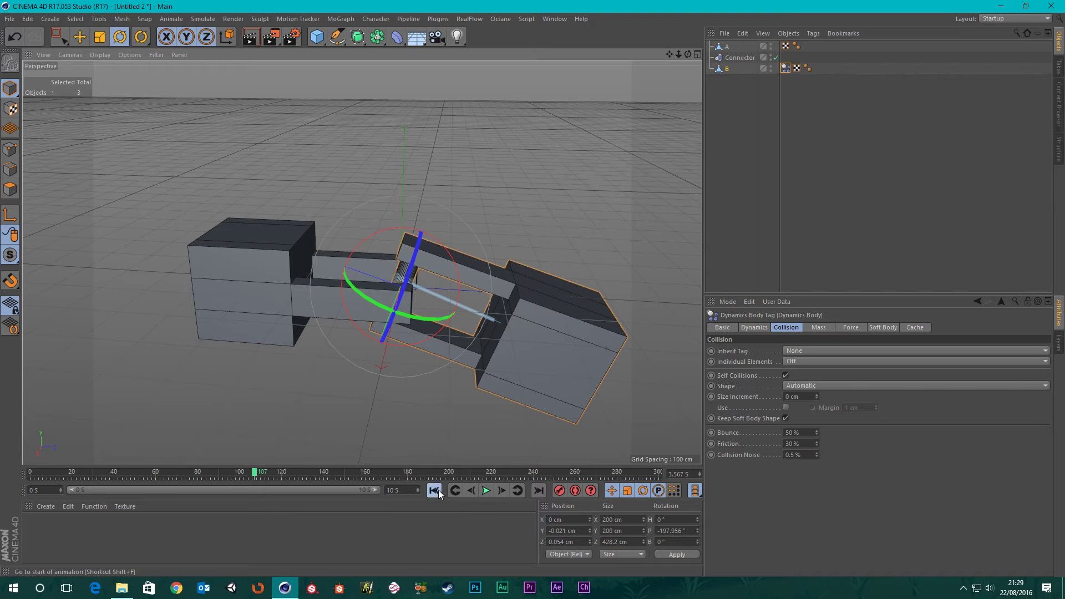
{"action": "left_click", "coordinate": [435, 490]}
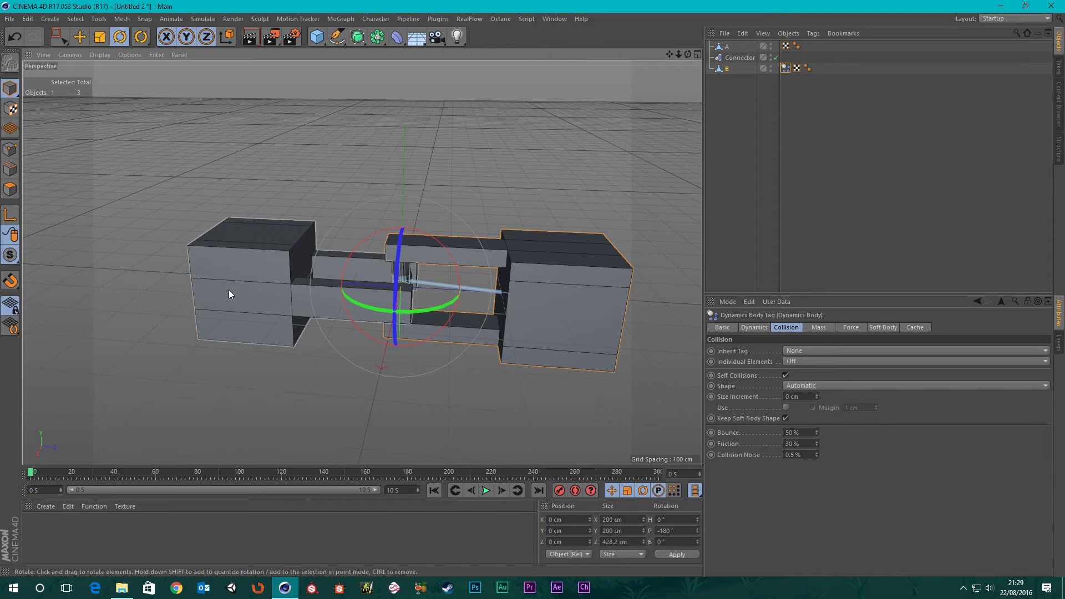
- Select object A and record its starting rotation, bank -90°, as a keyframe at frame 0
{"action": "left_click_drag", "start_coordinate": [228, 294], "coordinate": [281, 298], "text": "alt"}
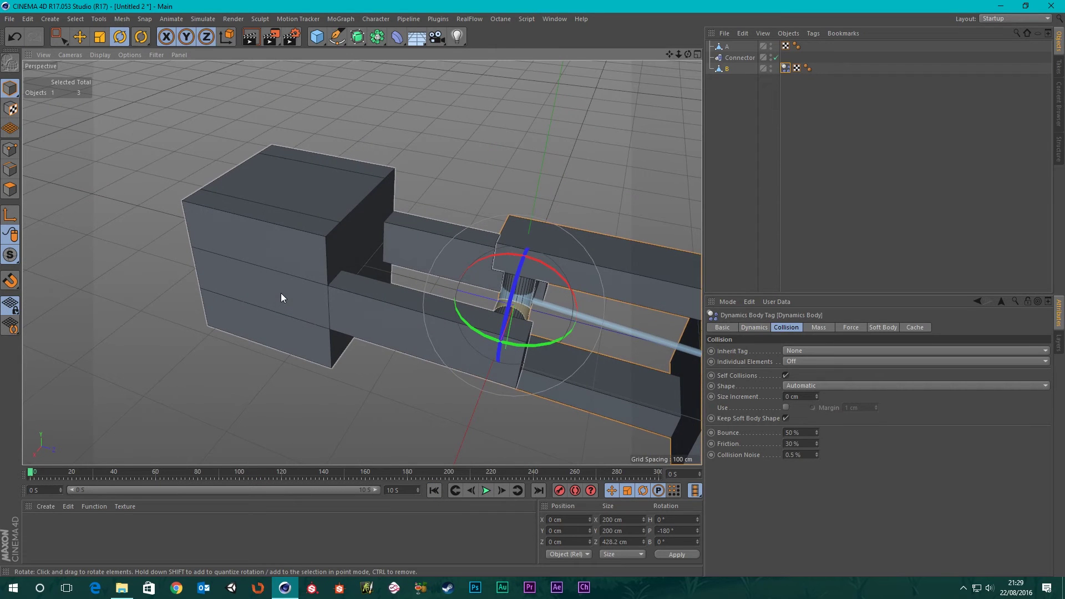
{"action": "left_click", "coordinate": [298, 258]}
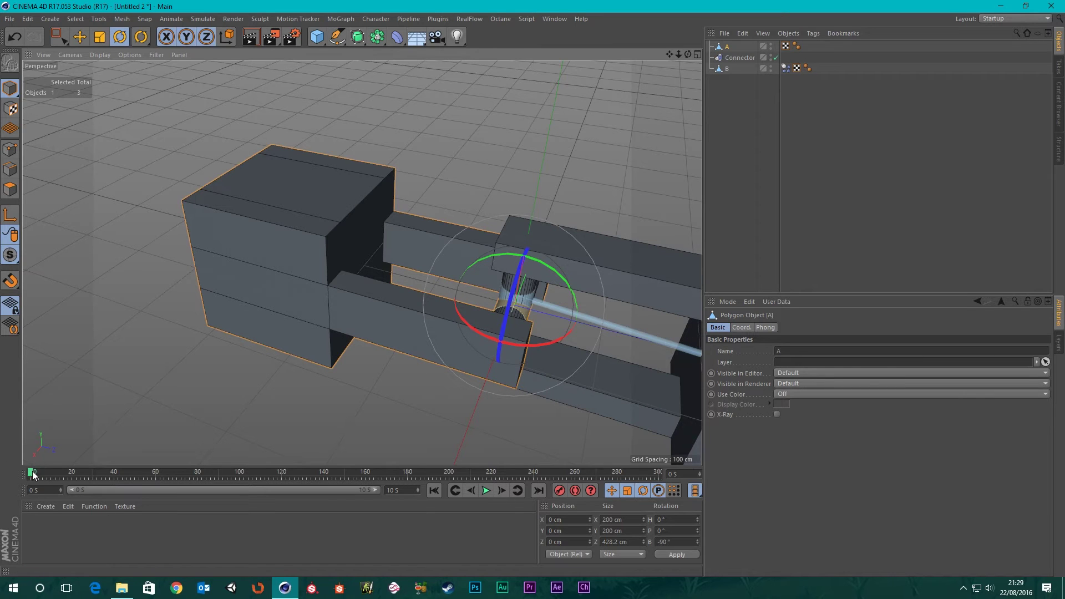
{"action": "mouse_move", "coordinate": [33, 476]}
{"action": "left_mouse_down"}
{"action": "mouse_move", "coordinate": [328, 488]}
{"action": "mouse_move", "coordinate": [22, 476]}
{"action": "left_mouse_up"}
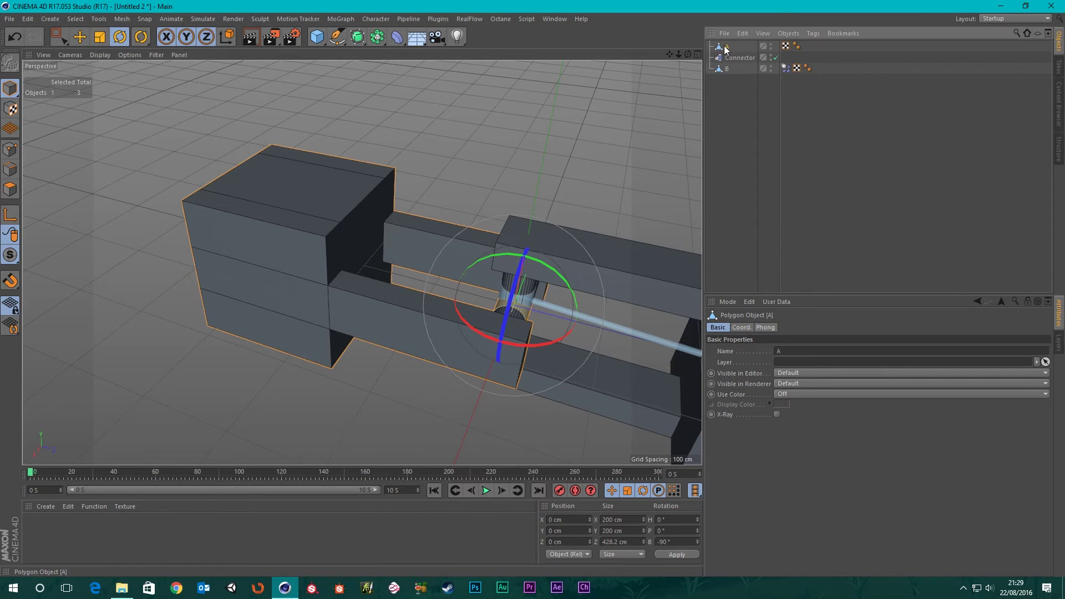
{"action": "scroll", "coordinate": [357, 285], "scroll_direction": "down", "scroll_amount": 3}
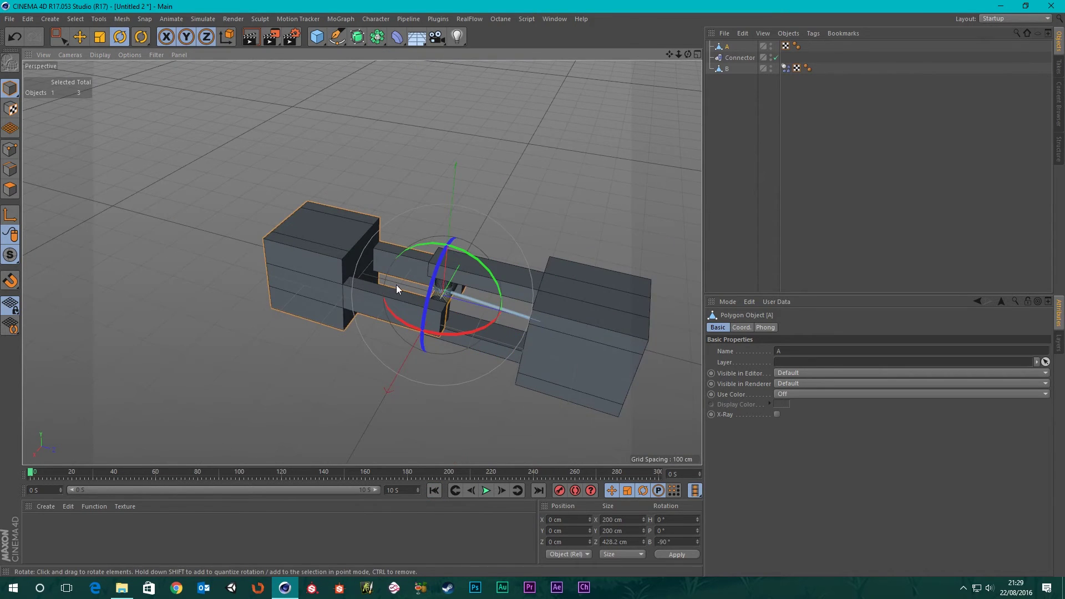
{"action": "scroll", "coordinate": [361, 278], "scroll_direction": "up", "scroll_amount": 4}
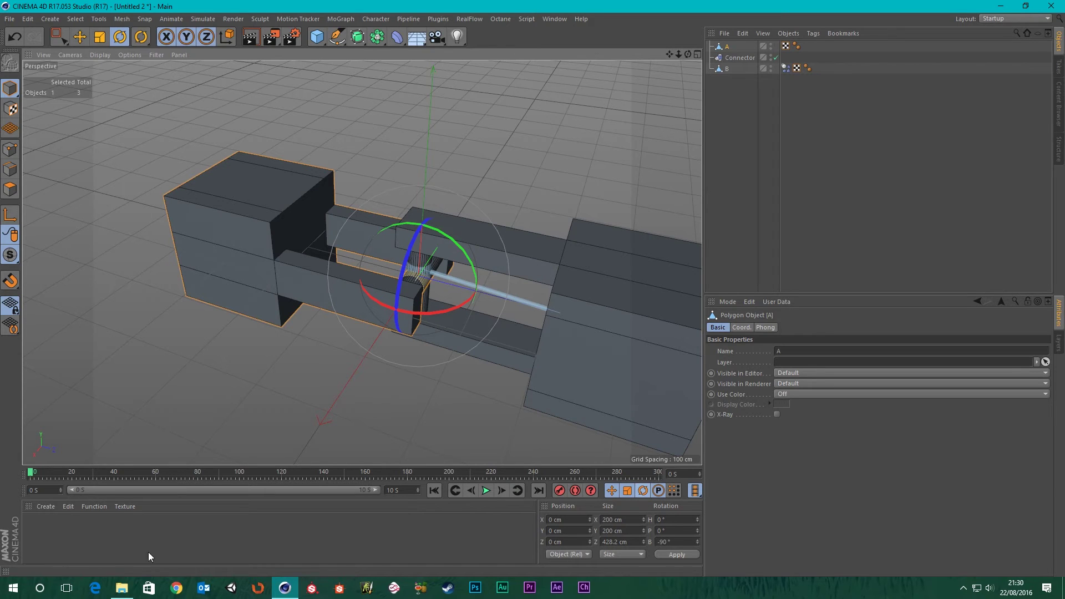
{"action": "left_click_drag", "start_coordinate": [27, 476], "coordinate": [0, 492]}
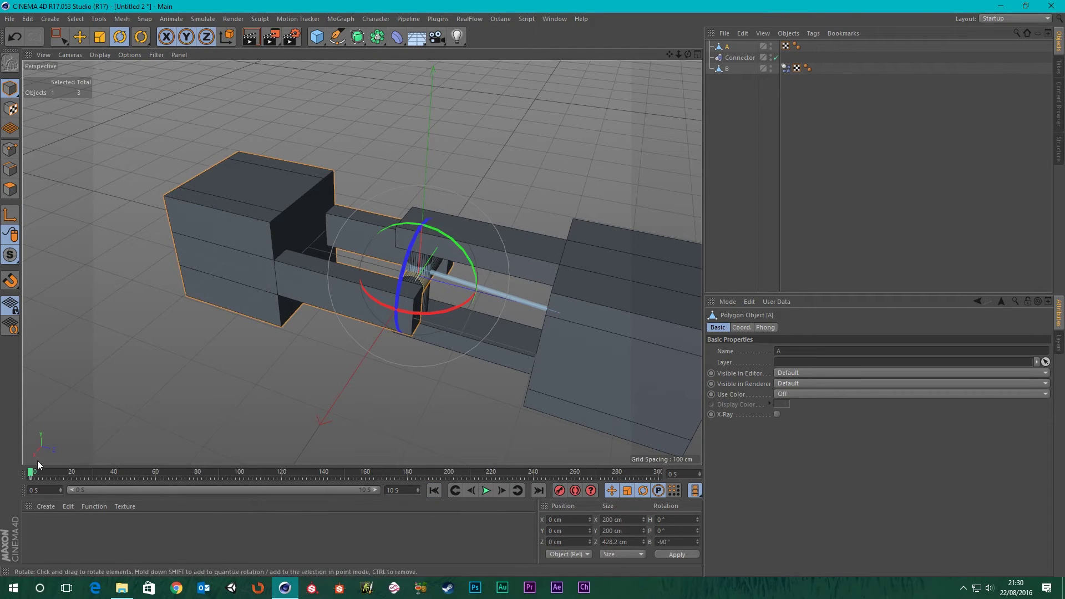
- Rotate A to a bank of -450° at 10 seconds, keyframe it, and return to frame 0
{"action": "left_click_drag", "start_coordinate": [32, 476], "coordinate": [659, 474]}
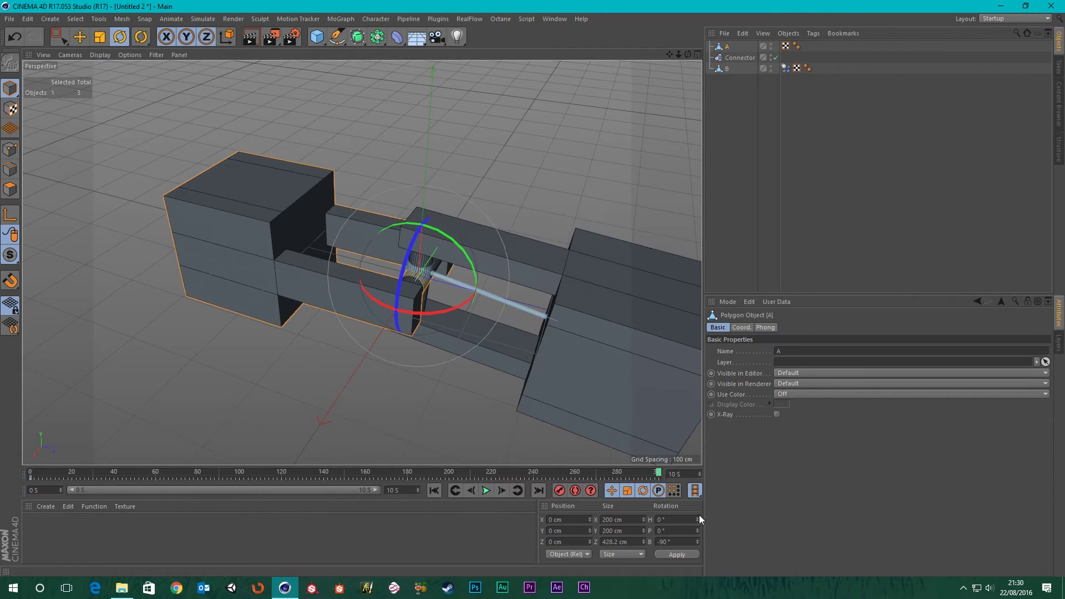
{"action": "left_click_drag", "start_coordinate": [405, 277], "coordinate": [362, 284]}
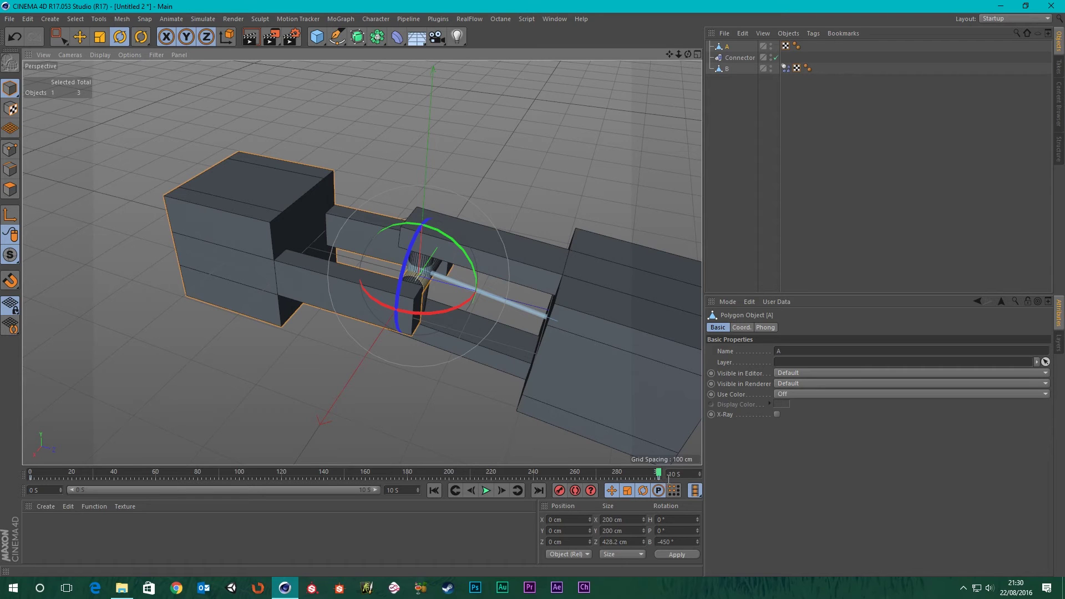
{"action": "left_click_drag", "start_coordinate": [659, 475], "coordinate": [1, 471]}
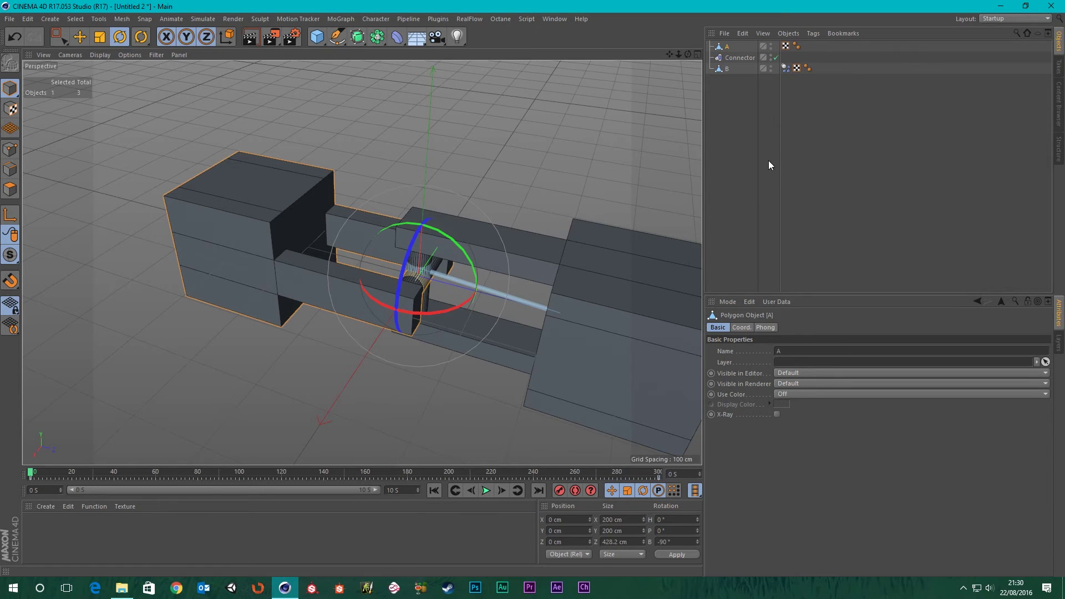
- Deselect A and play the animation to check its rotation, stop it and return to the start
{"action": "left_click", "coordinate": [733, 168]}
{"action": "left_click", "coordinate": [489, 491]}
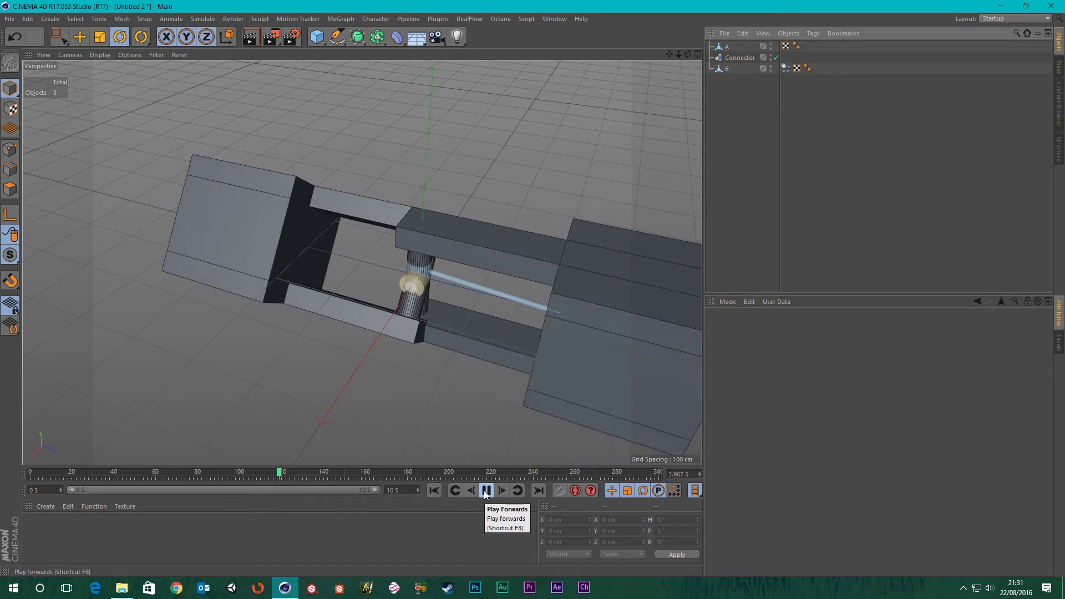
{"action": "left_click", "coordinate": [486, 491]}
{"action": "left_click", "coordinate": [434, 491]}
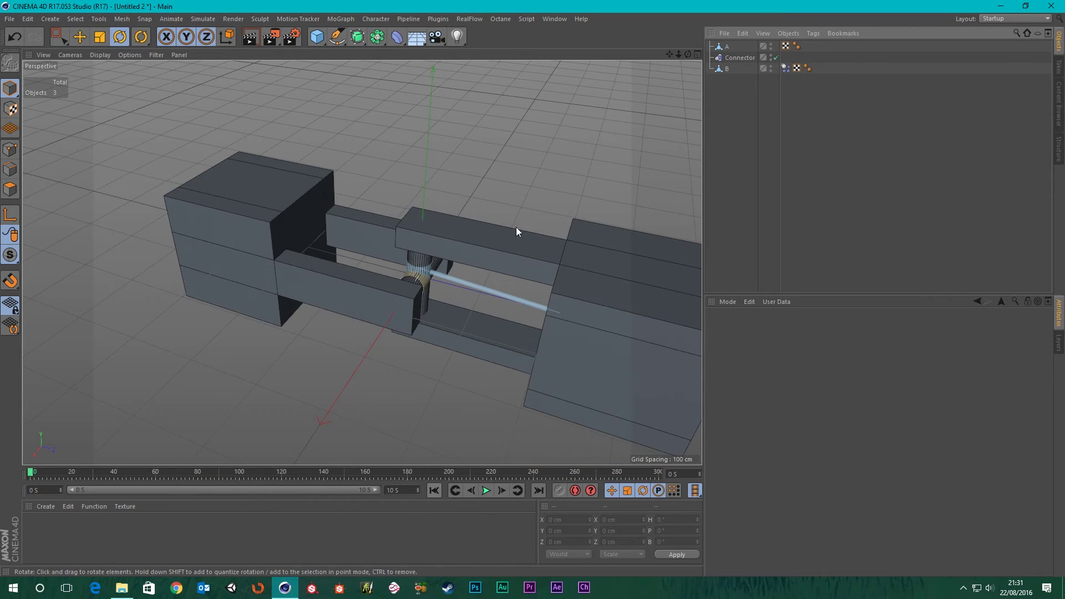
- Add a Collider Body simulation tag to object A
{"action": "left_click", "coordinate": [724, 48]}
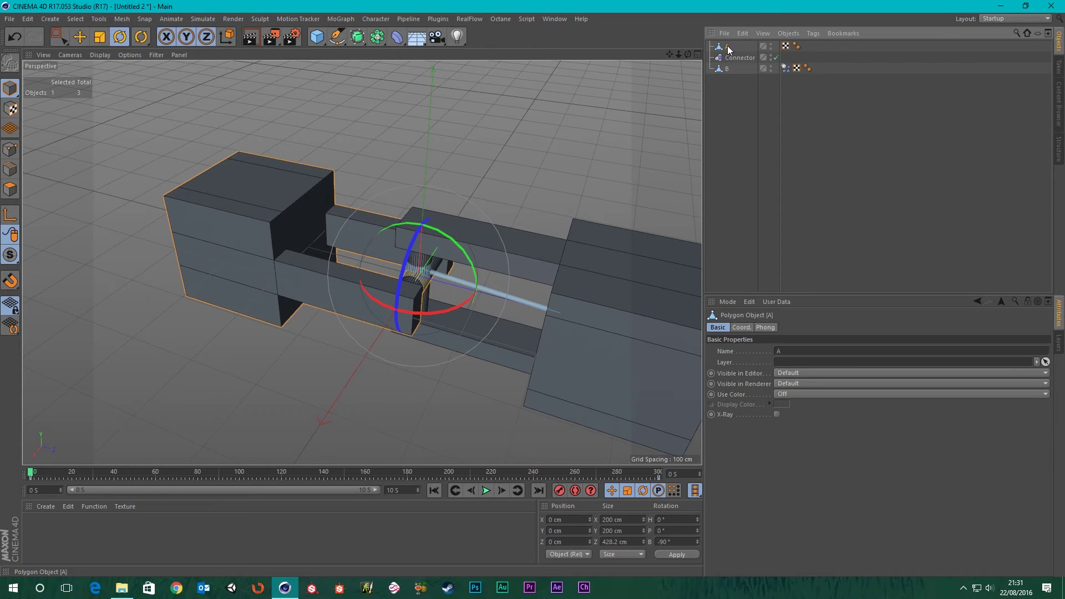
{"action": "right_click", "coordinate": [728, 46]}
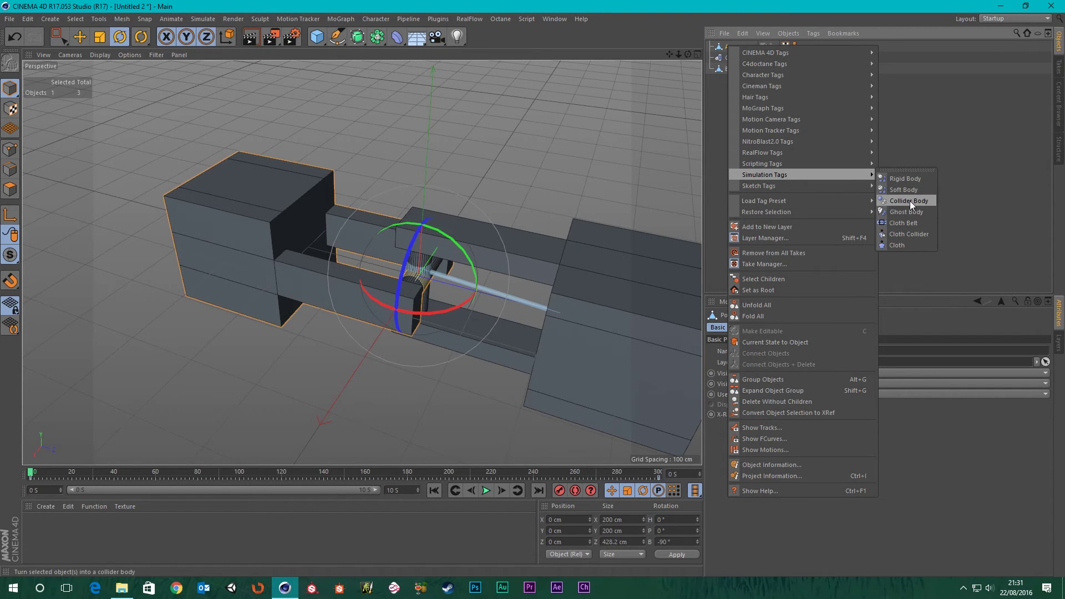
{"action": "left_click", "coordinate": [910, 201]}
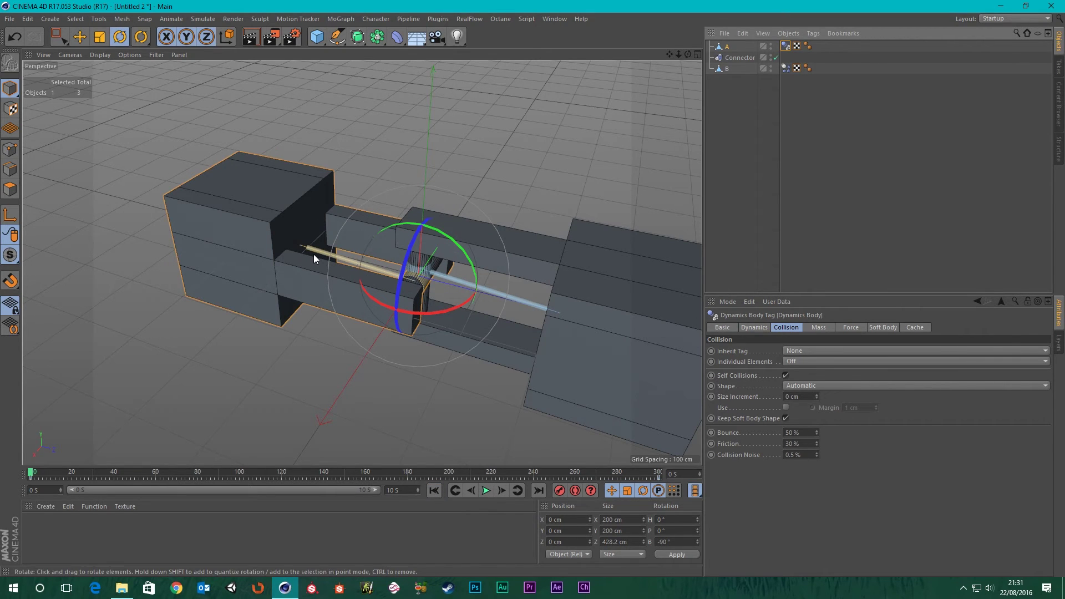
{"action": "key", "text": "ctrl+z"}
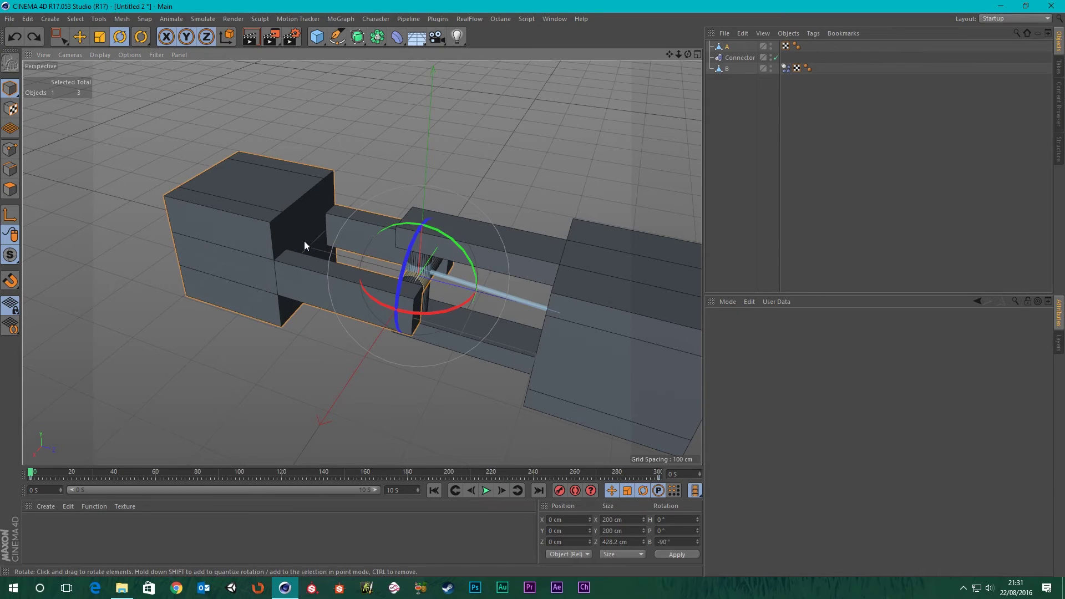
{"action": "left_click", "coordinate": [38, 36]}
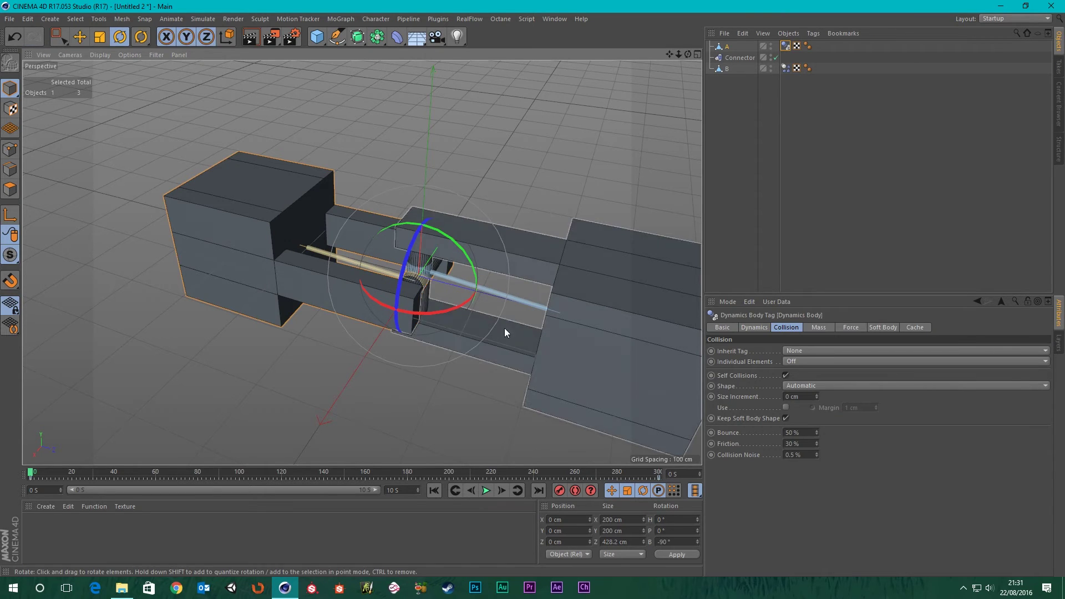
- Play the simulation to watch A's rotation drive B from several angles, and inspect the collision settings of A's dynamics tag
{"action": "left_click", "coordinate": [488, 490]}
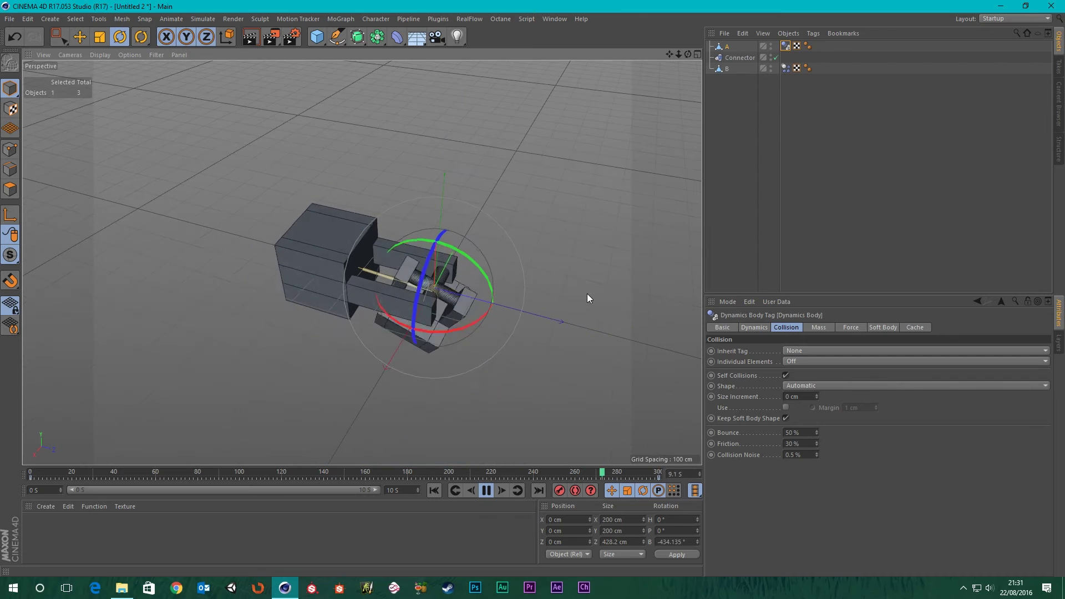
{"action": "left_click", "coordinate": [586, 292]}
{"action": "left_click_drag", "start_coordinate": [534, 341], "coordinate": [577, 292], "text": "alt"}
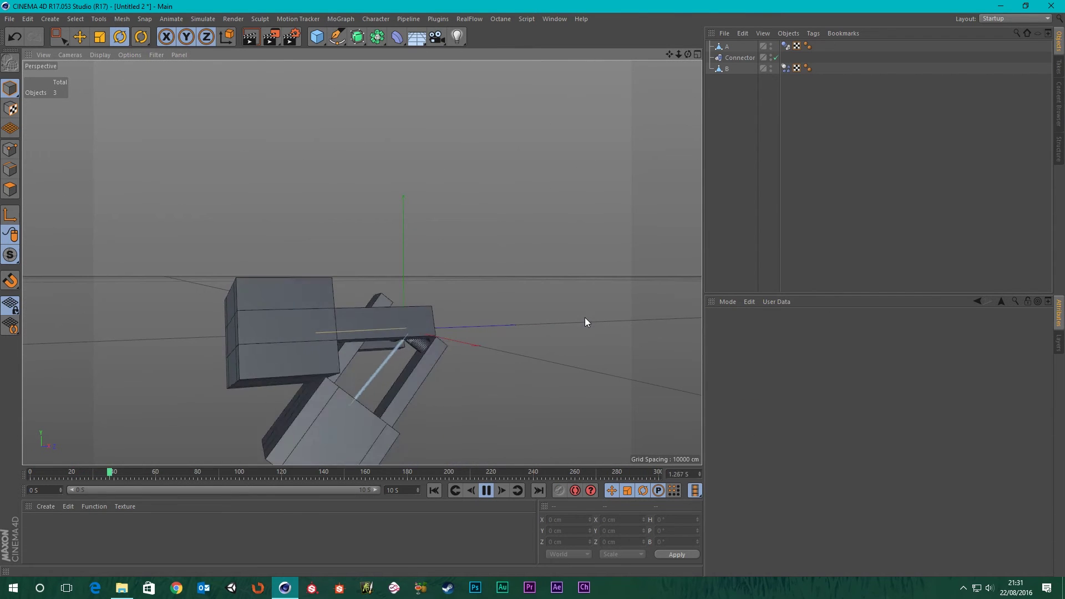
{"action": "left_click_drag", "start_coordinate": [465, 347], "coordinate": [433, 262], "text": "alt"}
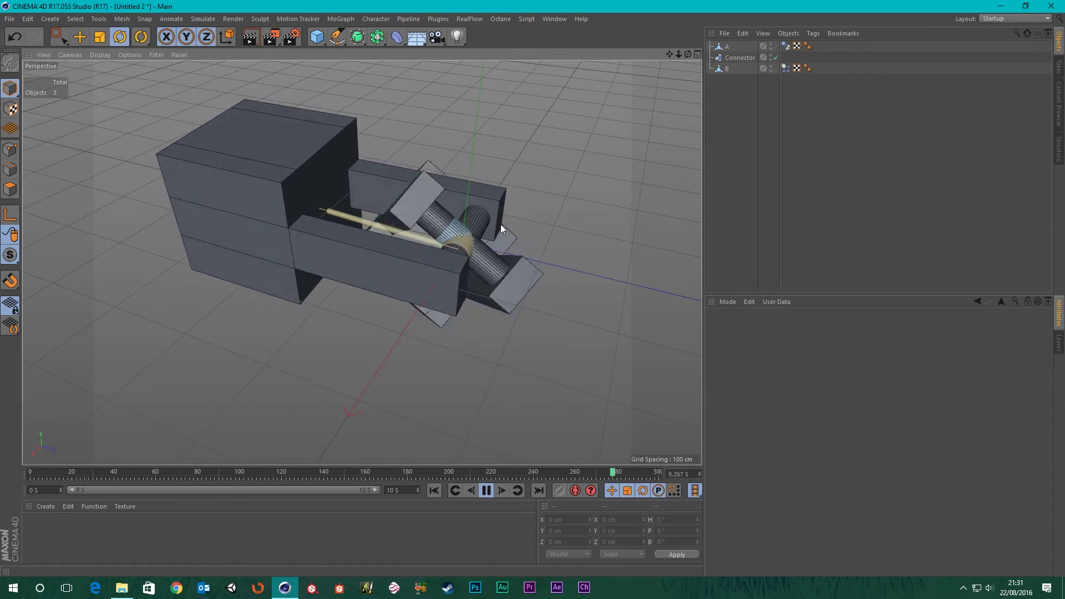
{"action": "left_click", "coordinate": [786, 47]}
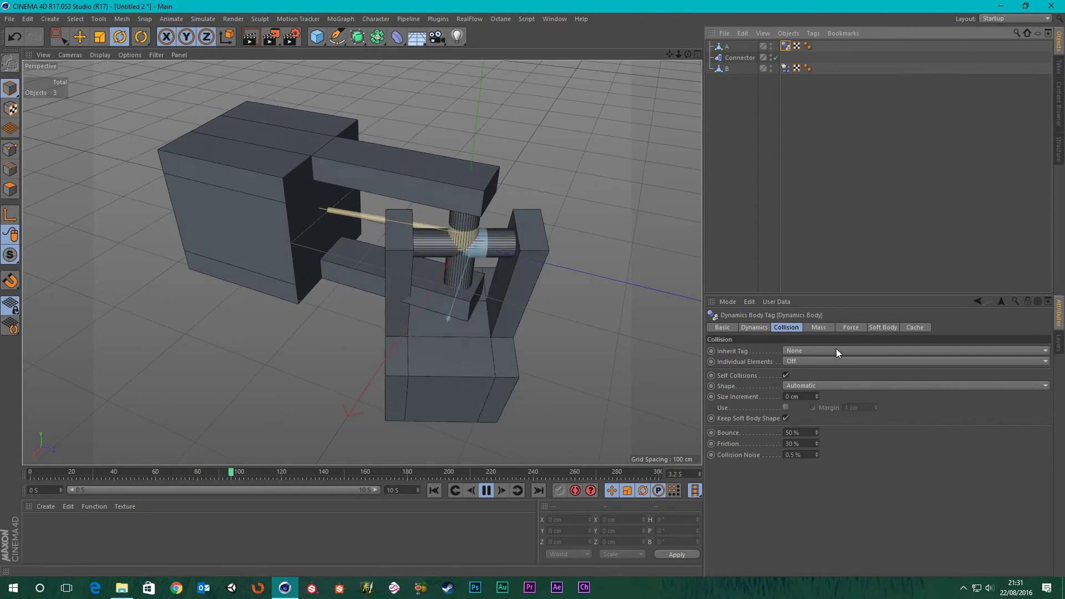
{"action": "left_click", "coordinate": [818, 328]}
{"action": "left_click", "coordinate": [798, 326]}
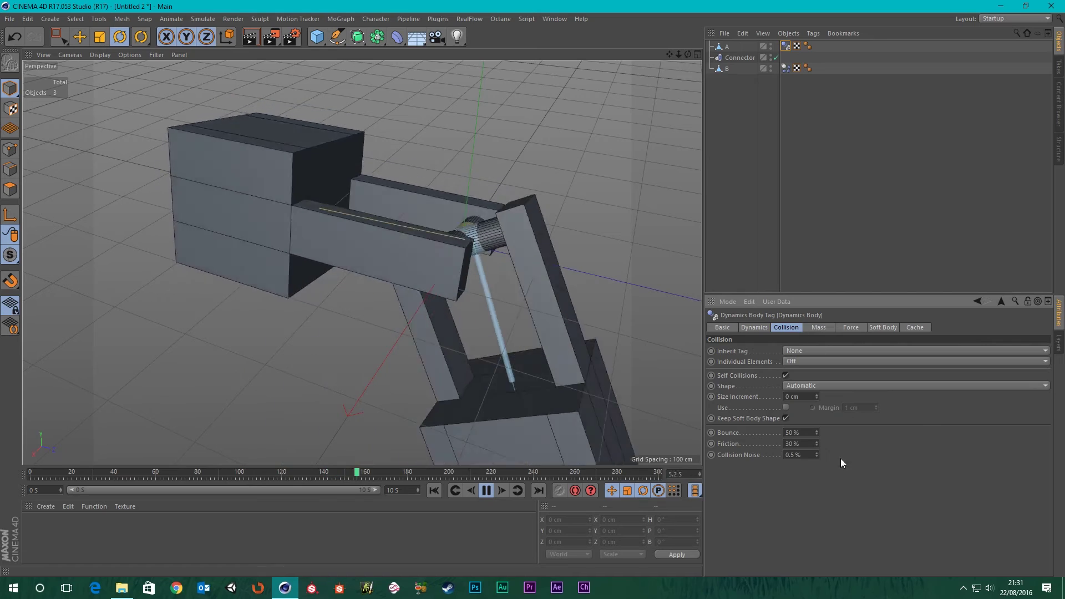
- Try the connector with Ignore Collisions off during playback, turn the option back on, and return the animation to the start
{"action": "left_click", "coordinate": [739, 58]}
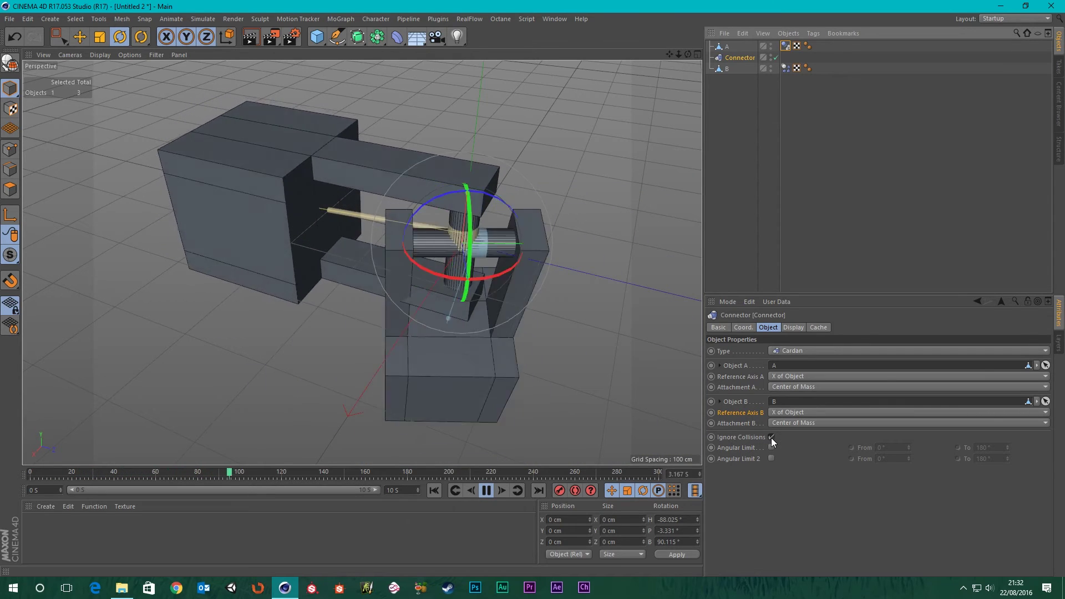
{"action": "left_click", "coordinate": [772, 438]}
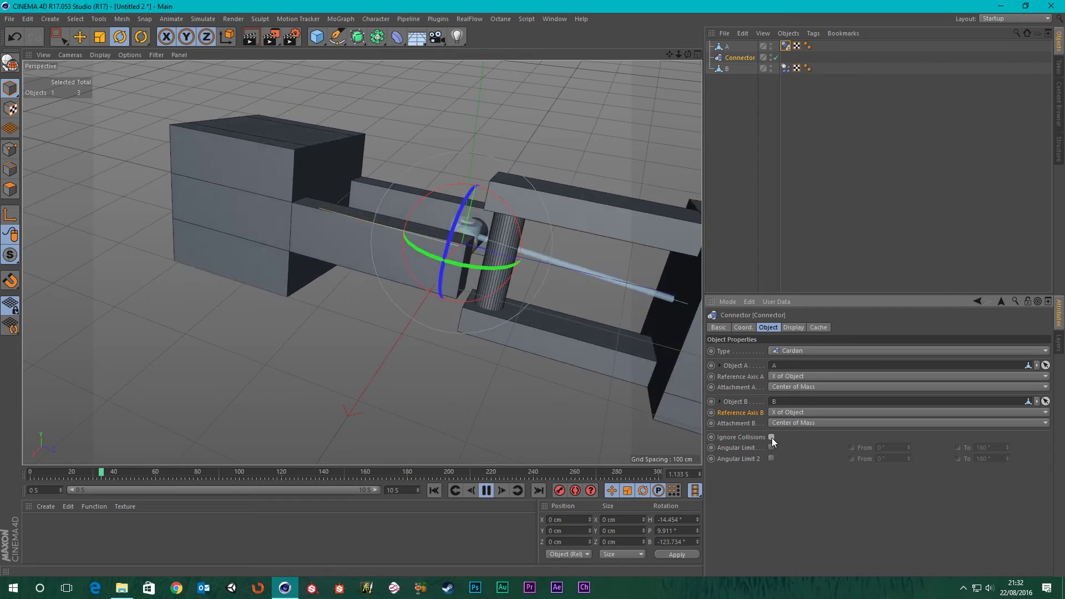
{"action": "left_click", "coordinate": [771, 438]}
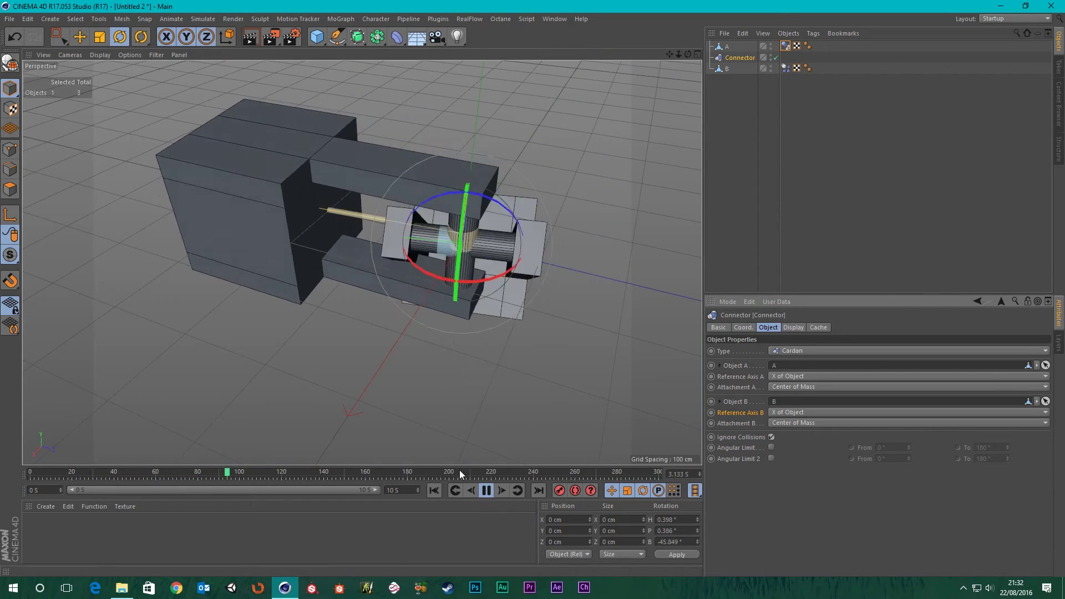
{"action": "left_click", "coordinate": [434, 490]}
{"action": "left_click", "coordinate": [485, 492]}
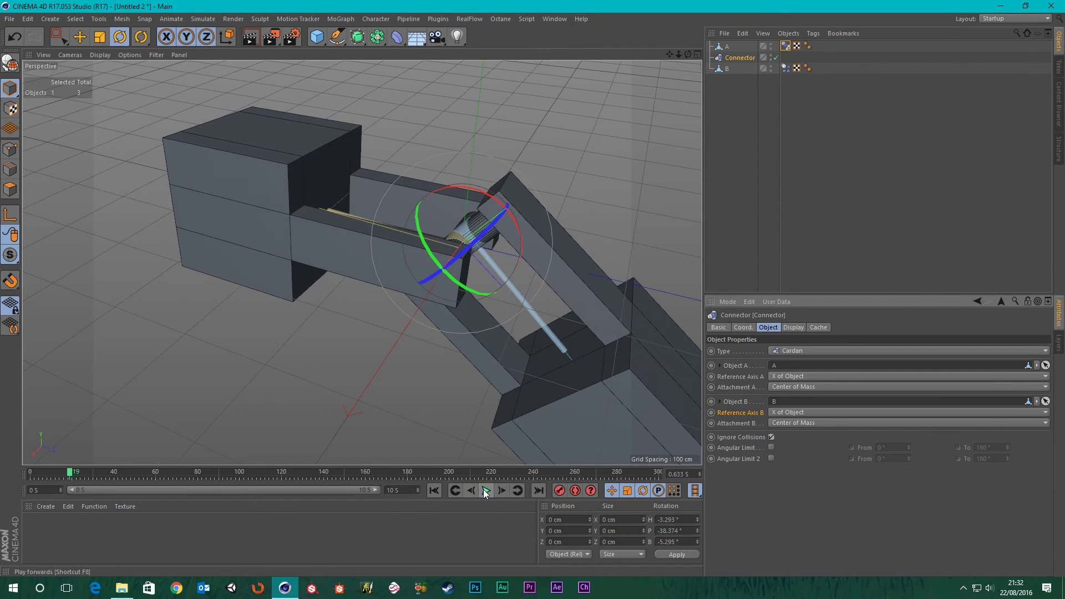
{"action": "left_click", "coordinate": [432, 492]}
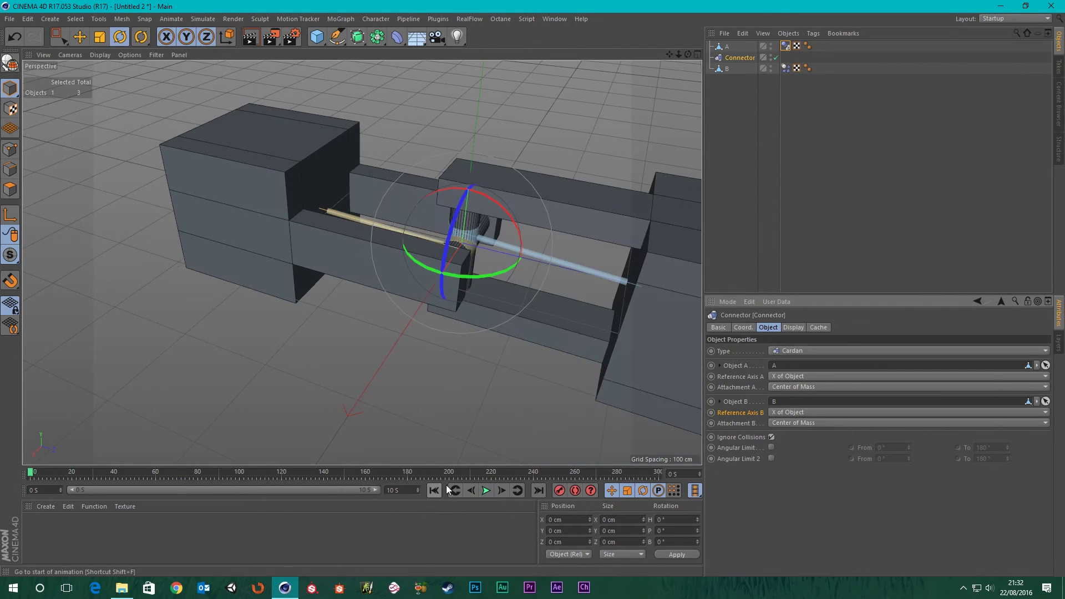
- Set the collision shape of A's dynamics tag to Static Mesh, test the simulation and return to the start
{"action": "left_click", "coordinate": [786, 46]}
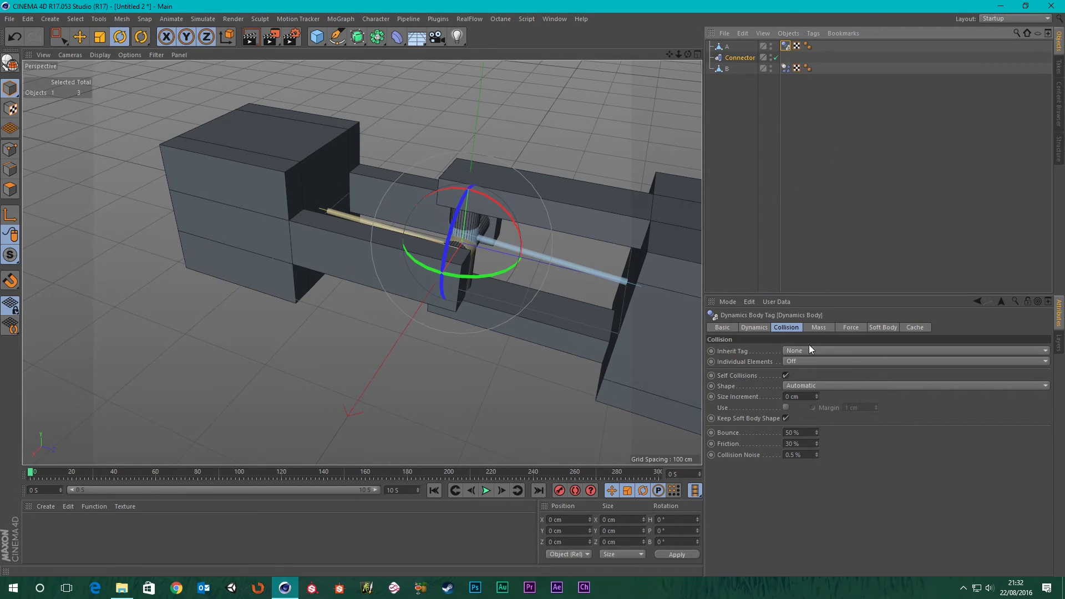
{"action": "left_click", "coordinate": [800, 388]}
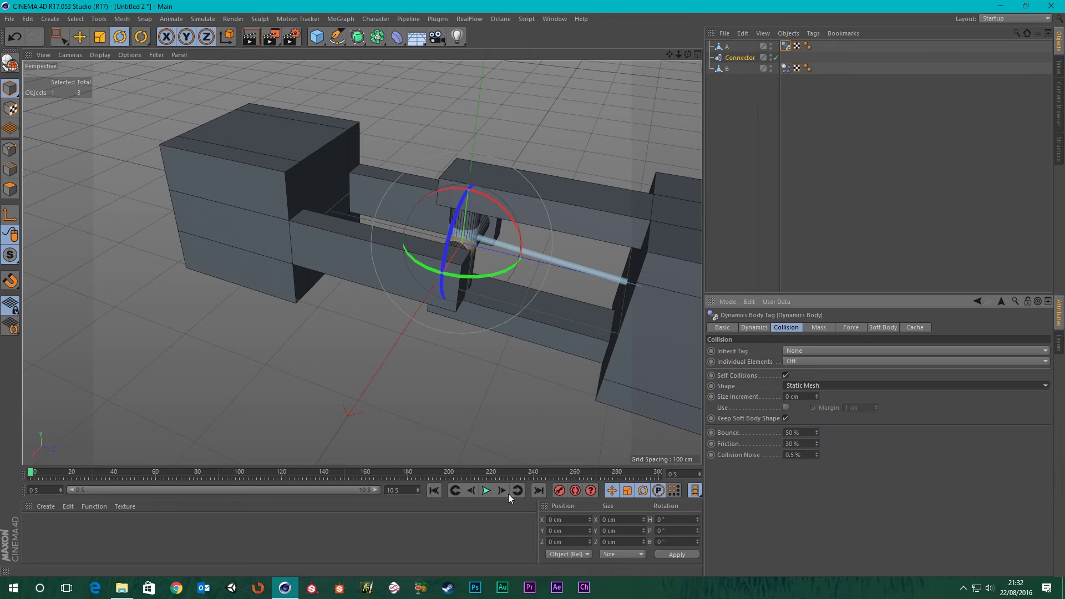
{"action": "left_click", "coordinate": [490, 492]}
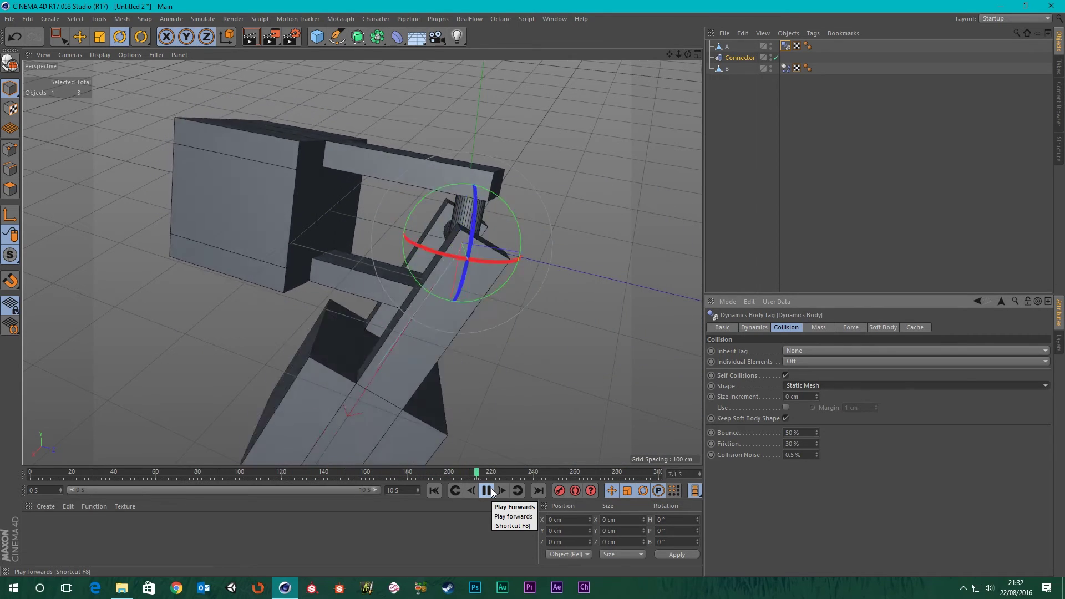
{"action": "left_click", "coordinate": [487, 491]}
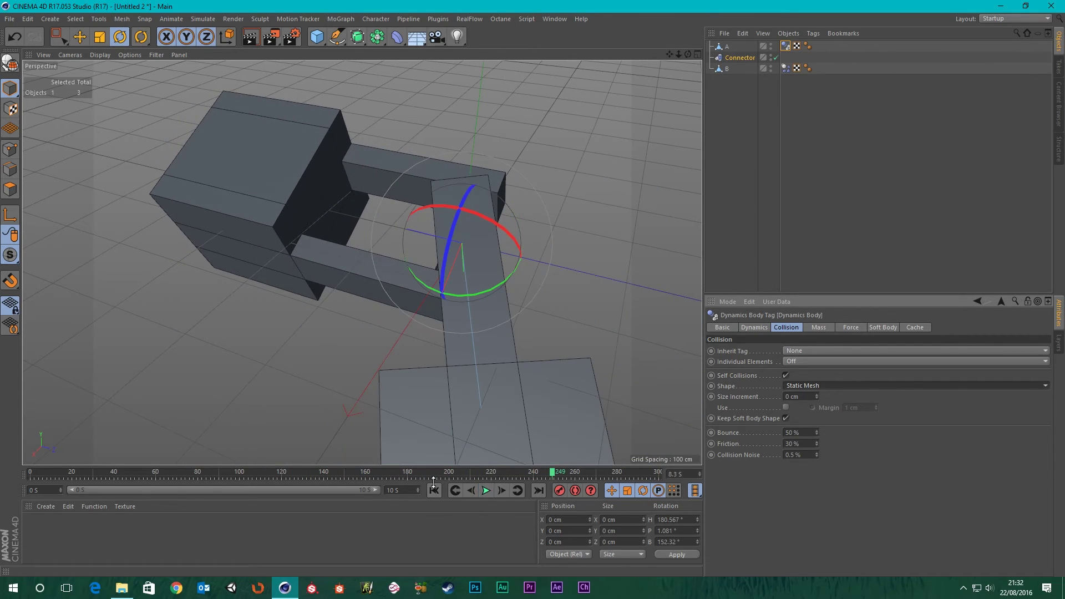
{"action": "left_click", "coordinate": [435, 491]}
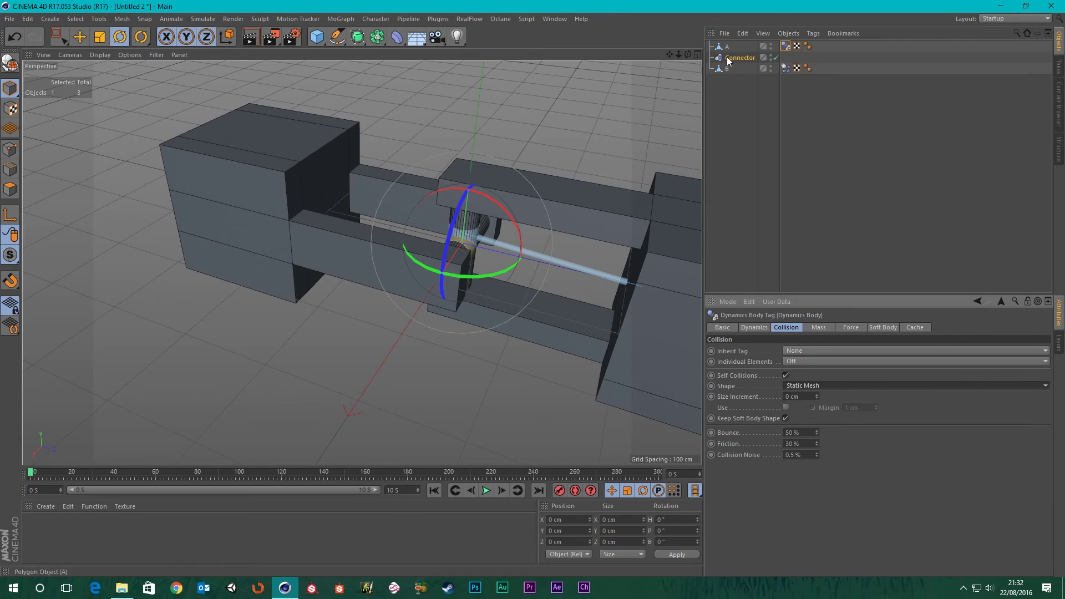
- Try Static Mesh as the collision shape of B's dynamics tag, play the simulation and return to the start
{"action": "left_click", "coordinate": [786, 69]}
{"action": "left_click", "coordinate": [801, 385]}
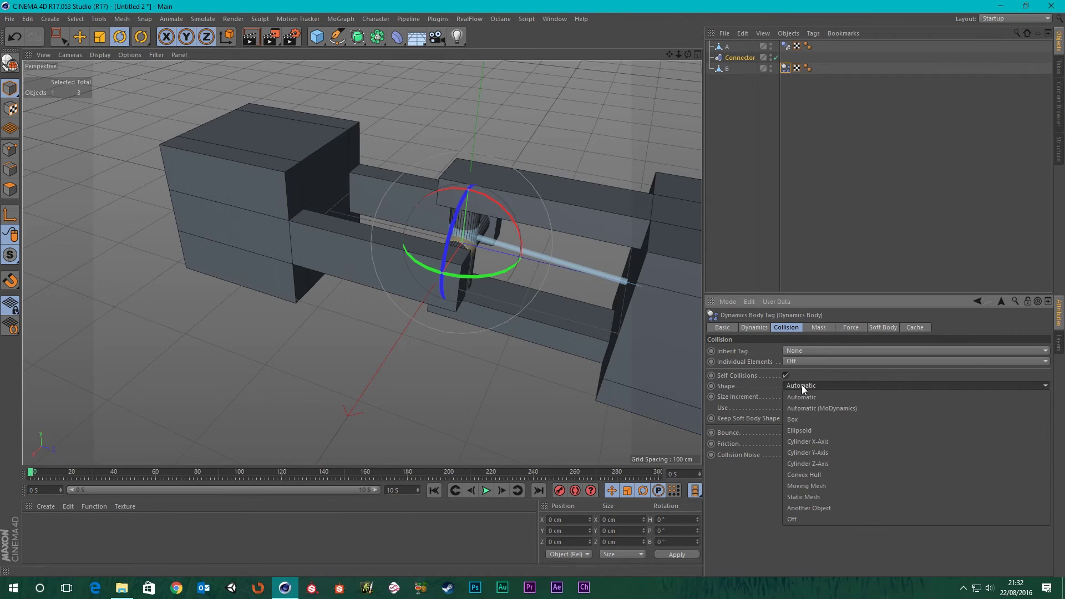
{"action": "left_click", "coordinate": [810, 498]}
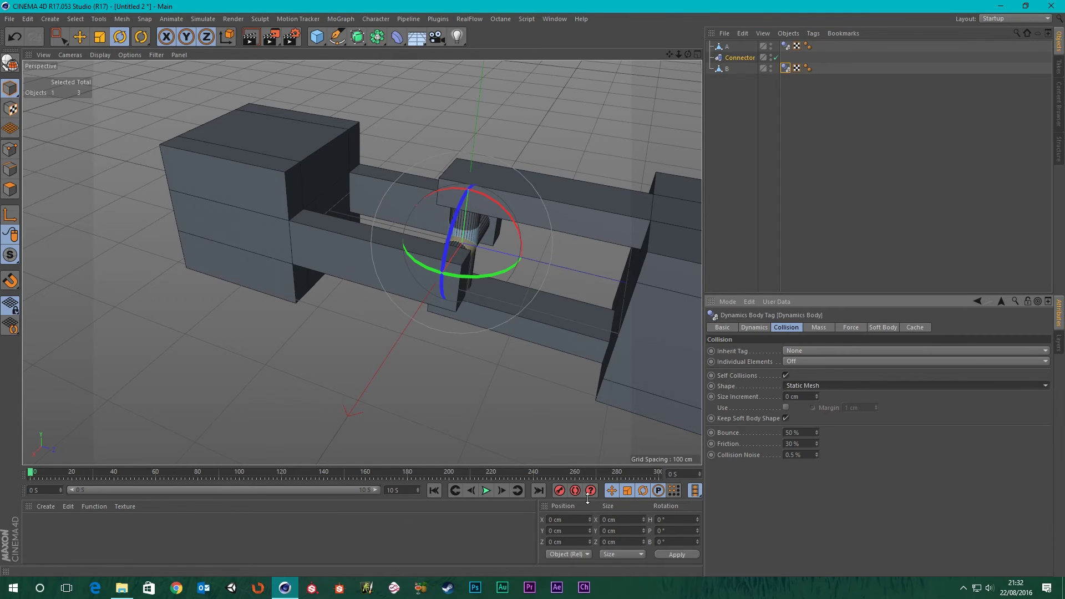
{"action": "left_click", "coordinate": [490, 490]}
{"action": "left_click", "coordinate": [433, 491]}
- Set the collision shape of B's dynamics tag to Moving Mesh and play the simulation
{"action": "left_click", "coordinate": [822, 385]}
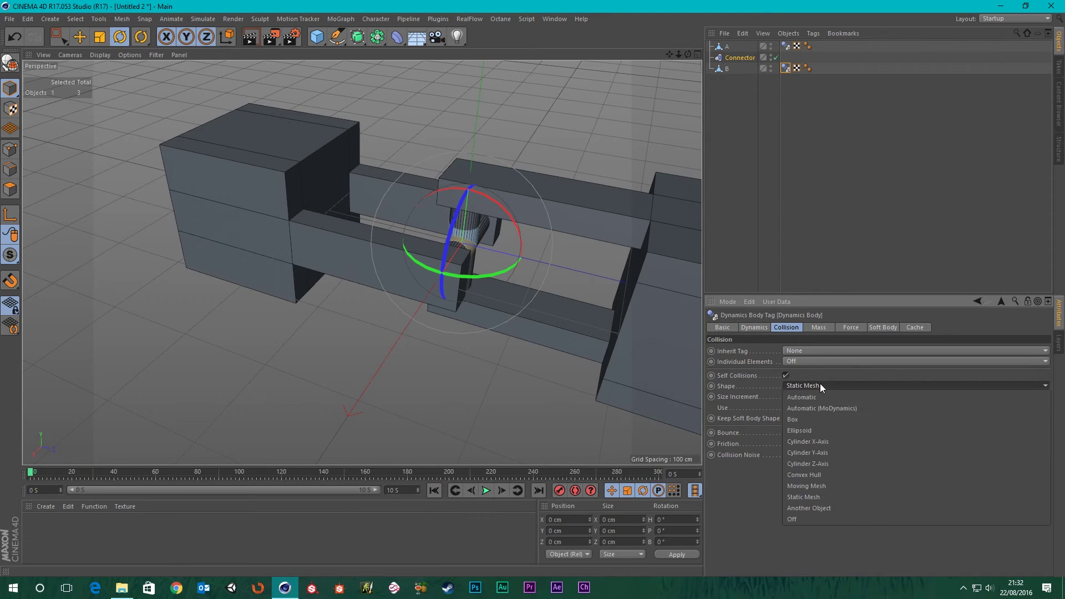
{"action": "left_click", "coordinate": [809, 486]}
{"action": "left_click", "coordinate": [492, 493]}
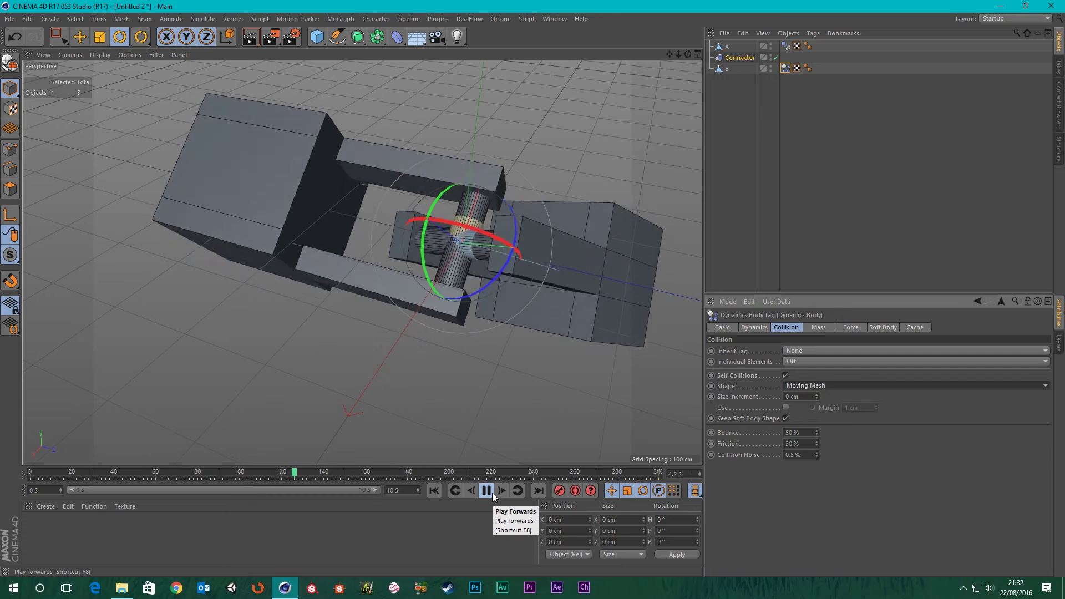
- Set the collision shape of A's dynamics tag to Moving Mesh and play the simulation from the start
{"action": "left_click", "coordinate": [491, 493]}
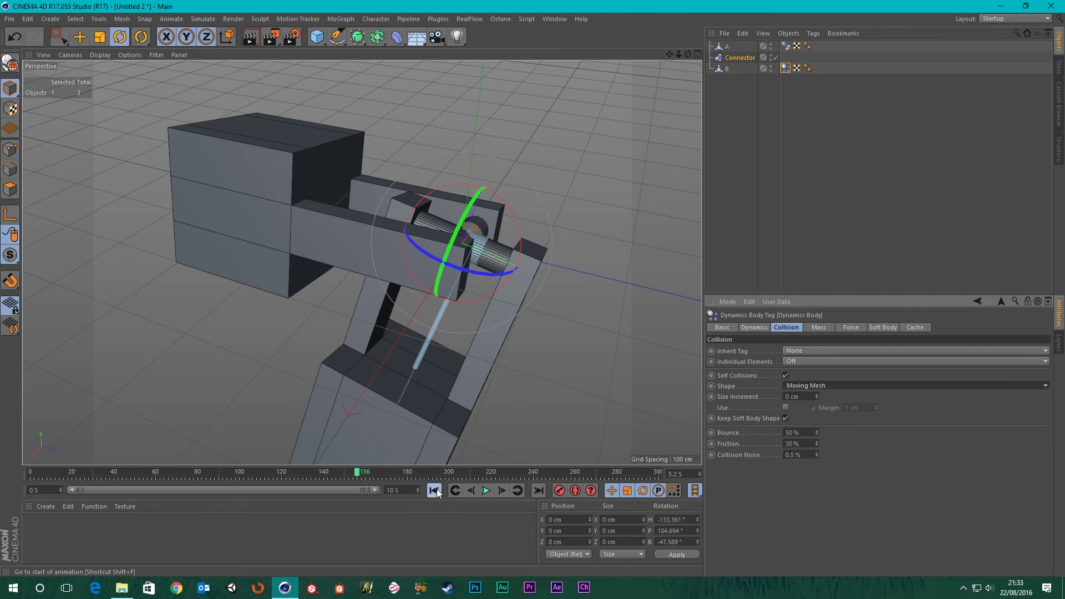
{"action": "left_click", "coordinate": [434, 491]}
{"action": "left_click", "coordinate": [786, 45]}
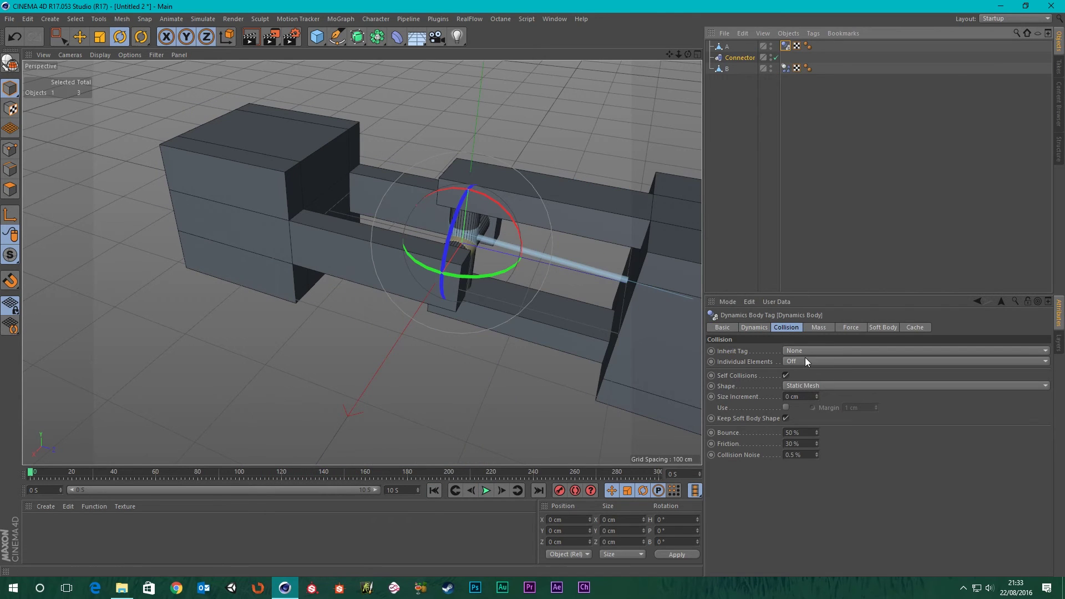
{"action": "left_click", "coordinate": [811, 385]}
{"action": "left_click", "coordinate": [801, 485]}
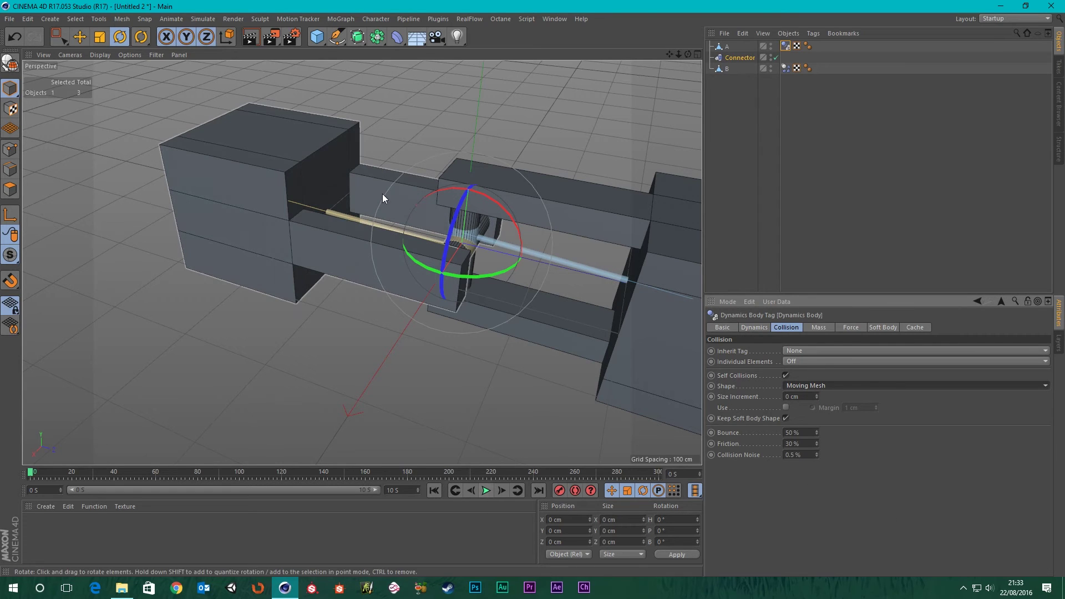
{"action": "left_click", "coordinate": [486, 491]}
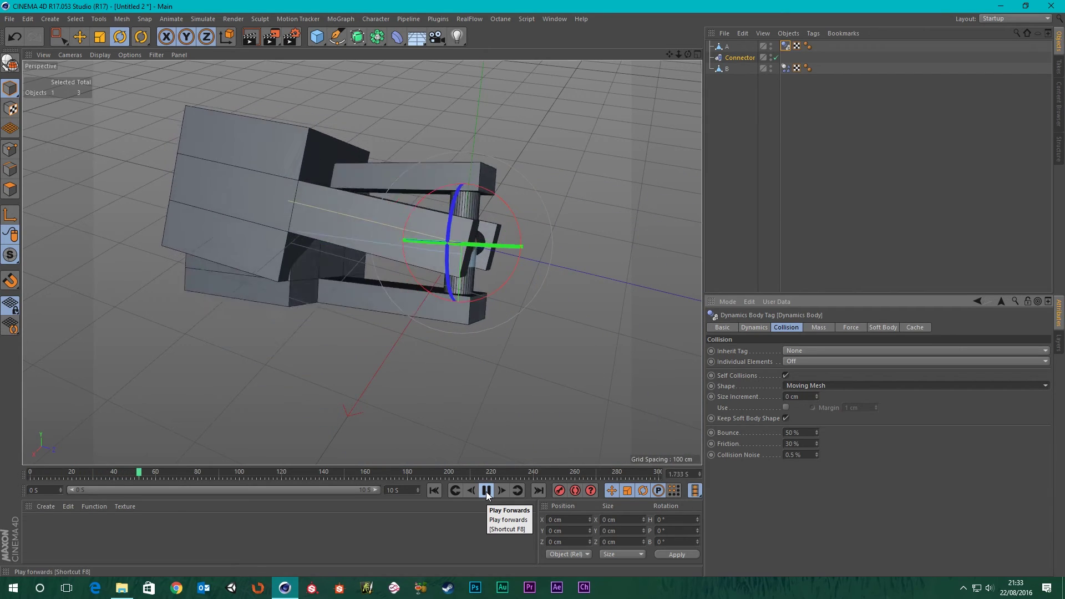
- Try the connector with Ignore Collisions off during playback, inspect the stopped joint up close and return to the start
{"action": "left_click", "coordinate": [734, 57]}
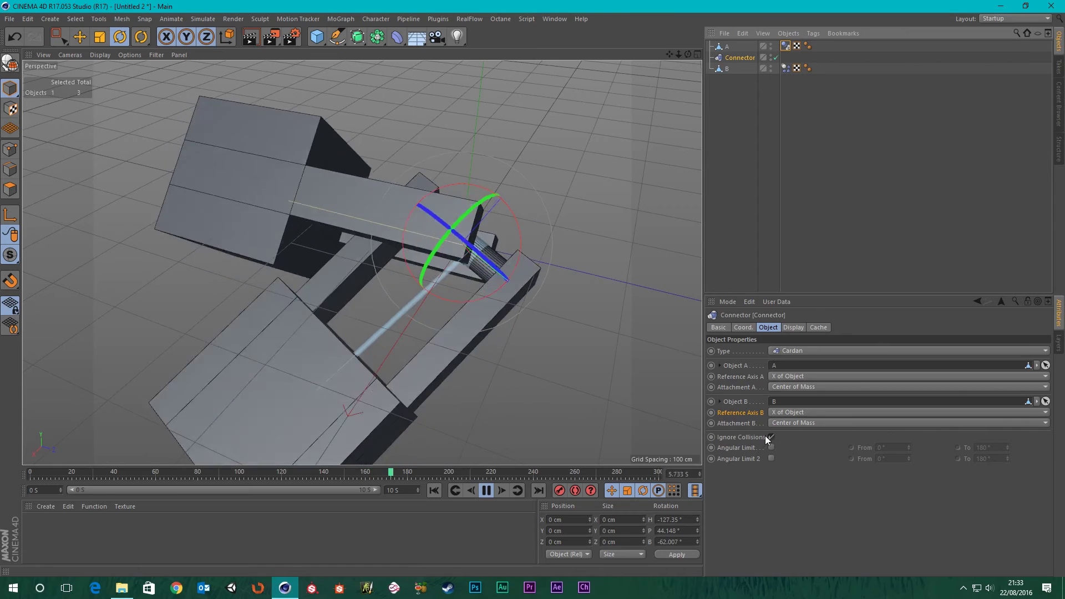
{"action": "left_click", "coordinate": [771, 438]}
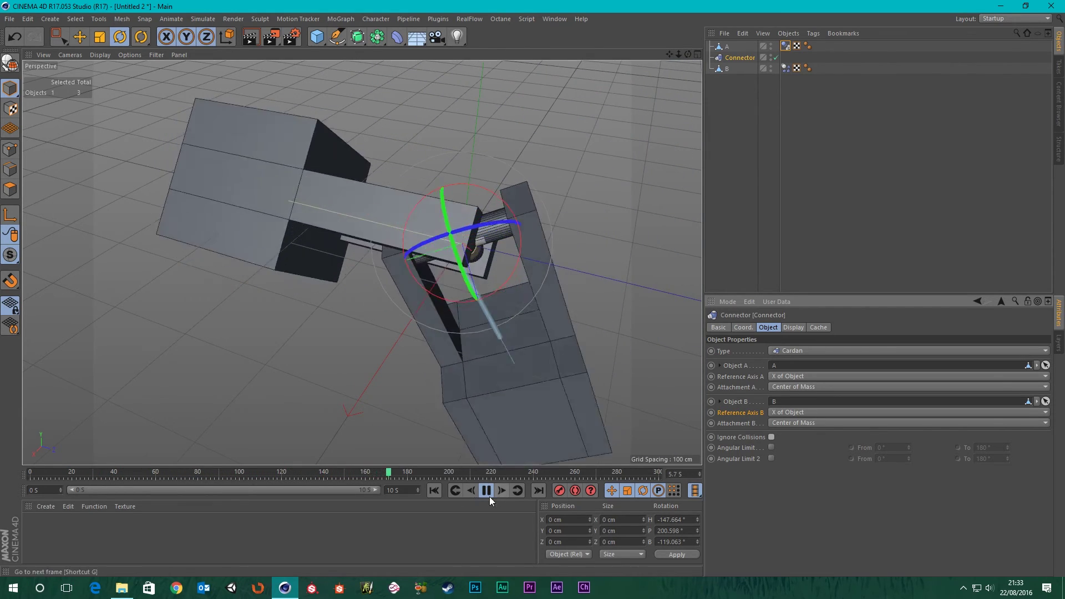
{"action": "left_click", "coordinate": [487, 490]}
{"action": "scroll", "coordinate": [484, 222], "scroll_direction": "up", "scroll_amount": 5}
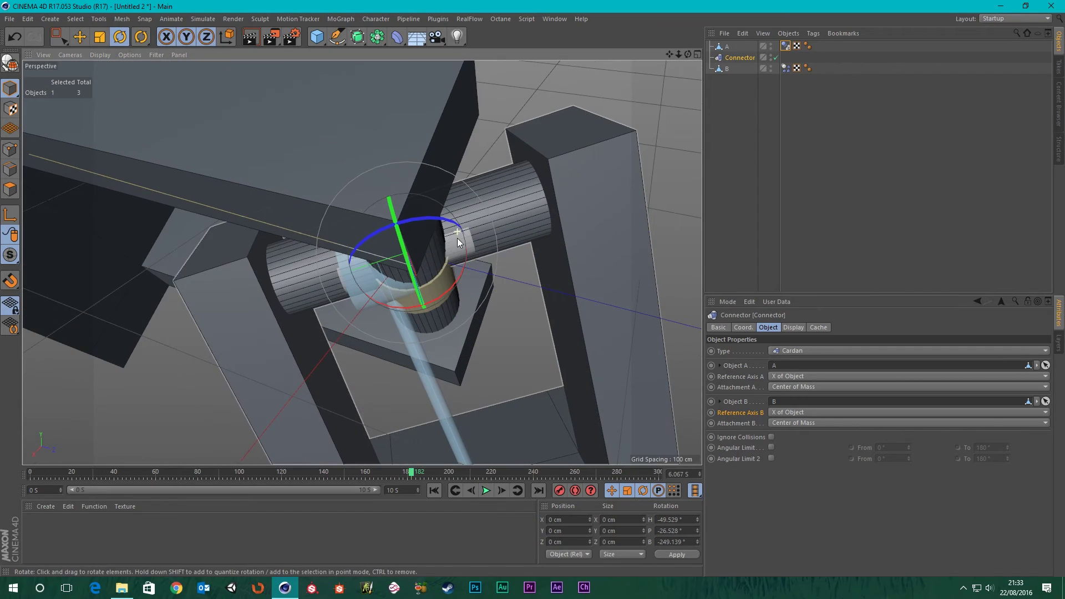
{"action": "left_click_drag", "start_coordinate": [429, 252], "coordinate": [311, 311], "text": "alt"}
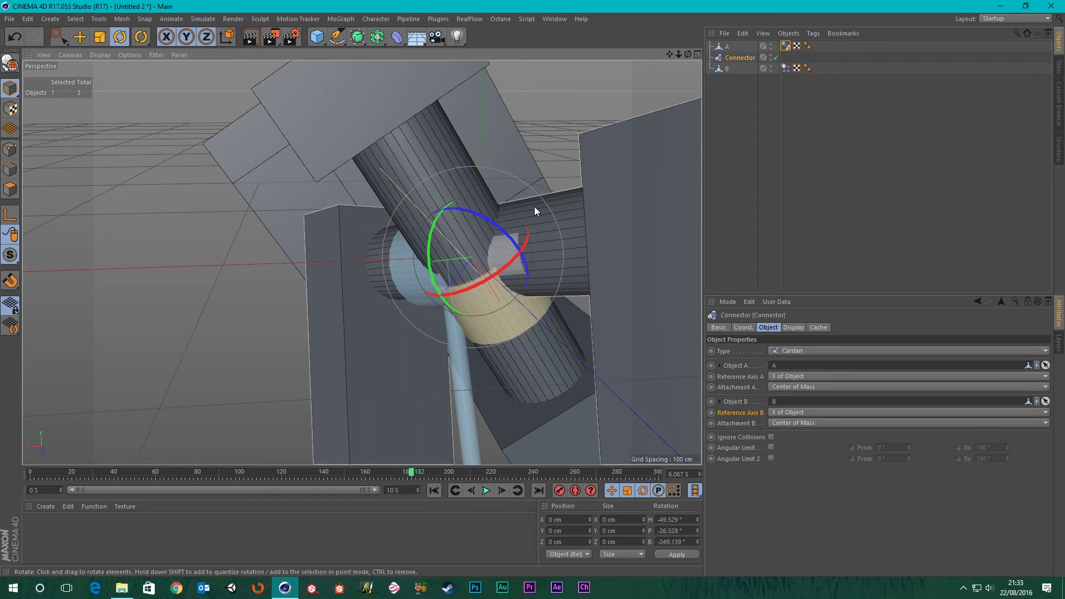
{"action": "left_click", "coordinate": [436, 488]}
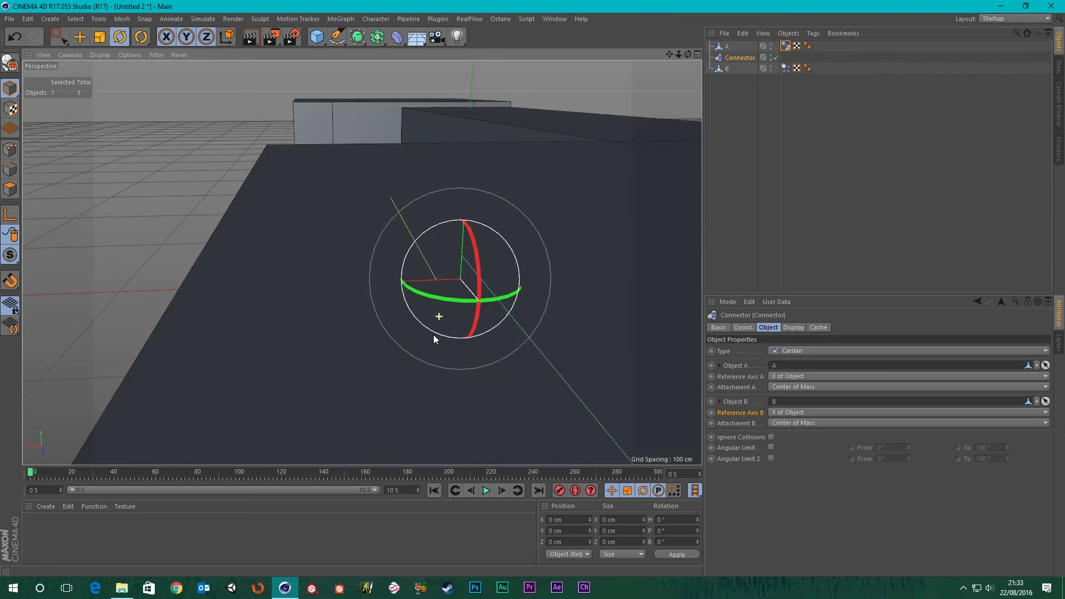
- Examine the joint's crossed pins from several angles and check the collision settings of A's and B's dynamics tags
{"action": "scroll", "coordinate": [436, 320], "scroll_direction": "down", "scroll_amount": 10}
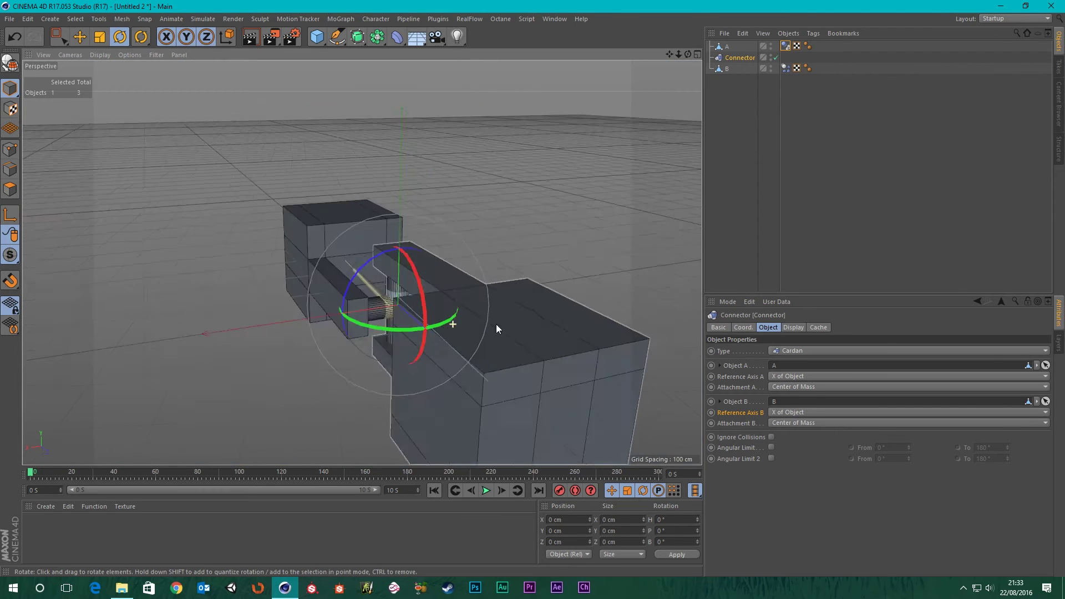
{"action": "left_click_drag", "start_coordinate": [496, 324], "coordinate": [572, 331], "text": "alt"}
{"action": "scroll", "coordinate": [411, 262], "scroll_direction": "down", "scroll_amount": 3}
{"action": "scroll", "coordinate": [280, 309], "scroll_direction": "up", "scroll_amount": 4}
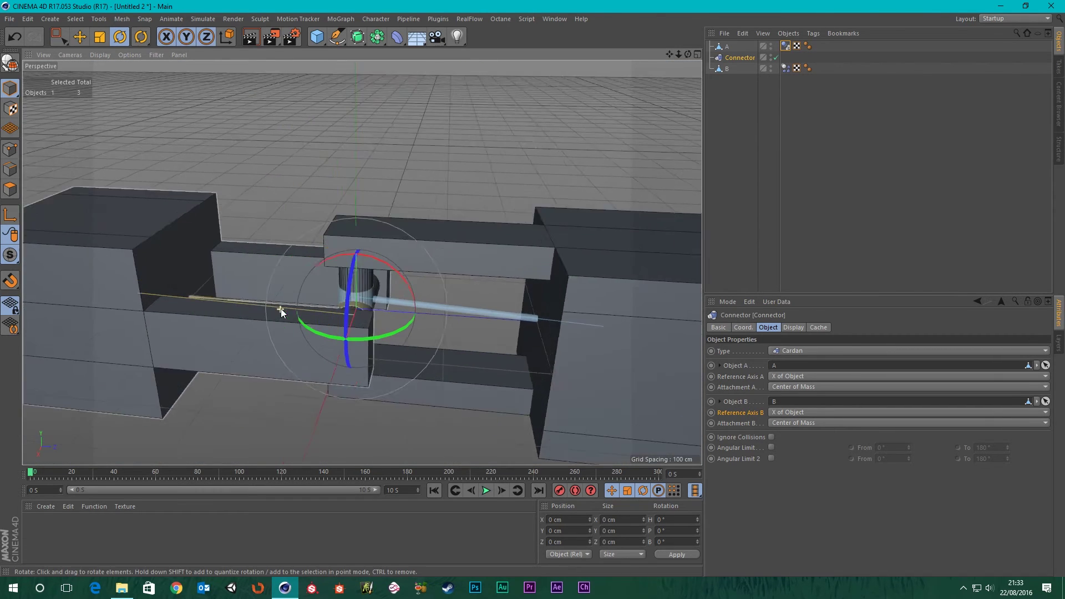
{"action": "scroll", "coordinate": [281, 308], "scroll_direction": "up", "scroll_amount": 2}
{"action": "scroll", "coordinate": [401, 294], "scroll_direction": "up", "scroll_amount": 3}
{"action": "left_click_drag", "start_coordinate": [401, 294], "coordinate": [355, 275], "text": "alt"}
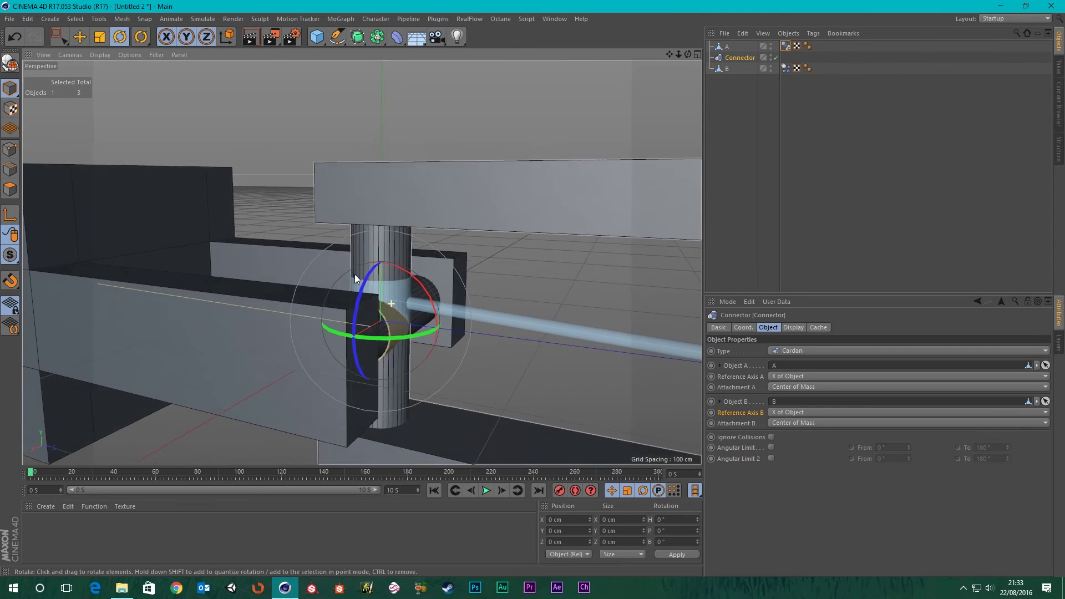
{"action": "scroll", "coordinate": [355, 277], "scroll_direction": "down", "scroll_amount": 6}
{"action": "scroll", "coordinate": [358, 278], "scroll_direction": "up", "scroll_amount": 3}
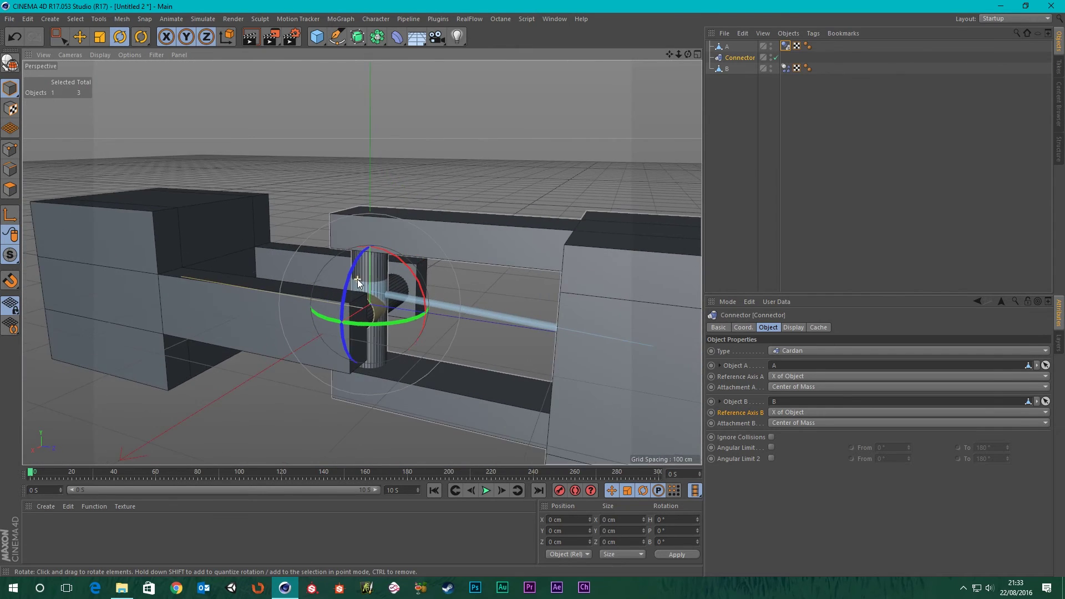
{"action": "scroll", "coordinate": [357, 279], "scroll_direction": "up", "scroll_amount": 2}
{"action": "left_click_drag", "start_coordinate": [358, 278], "coordinate": [355, 321], "text": "alt"}
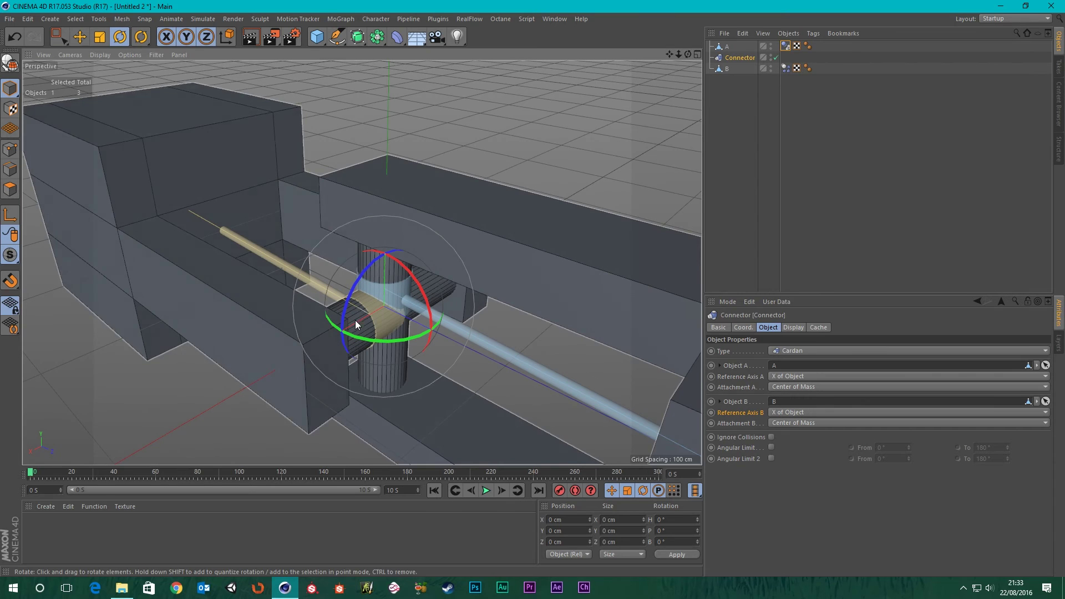
{"action": "left_click", "coordinate": [785, 46]}
{"action": "left_click", "coordinate": [786, 68]}
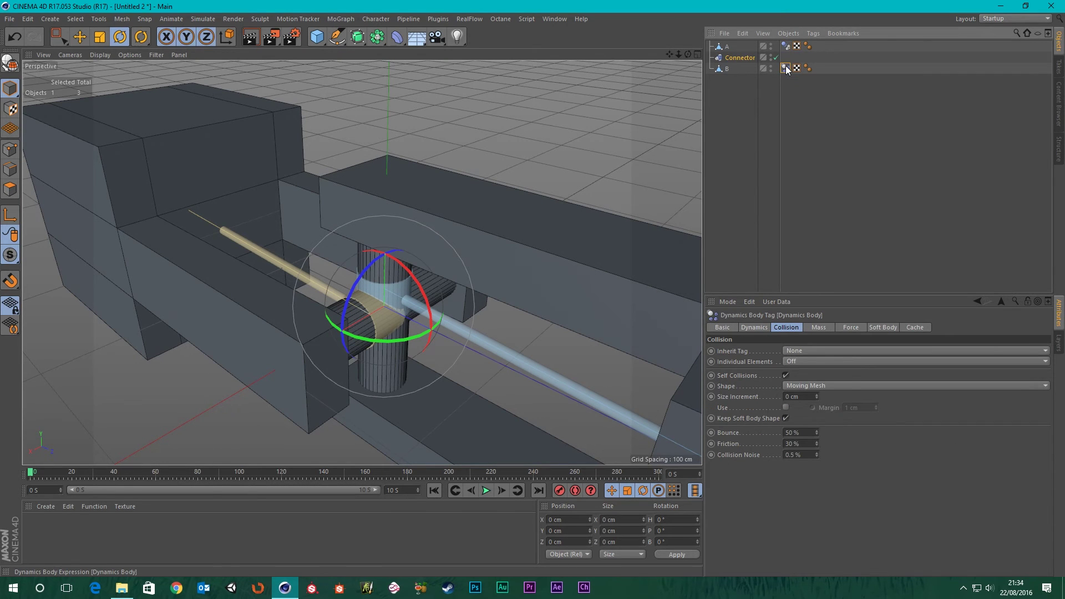
- Enable the connector's first Angular Limit, run the simulation briefly and return to the start
{"action": "left_click", "coordinate": [737, 58]}
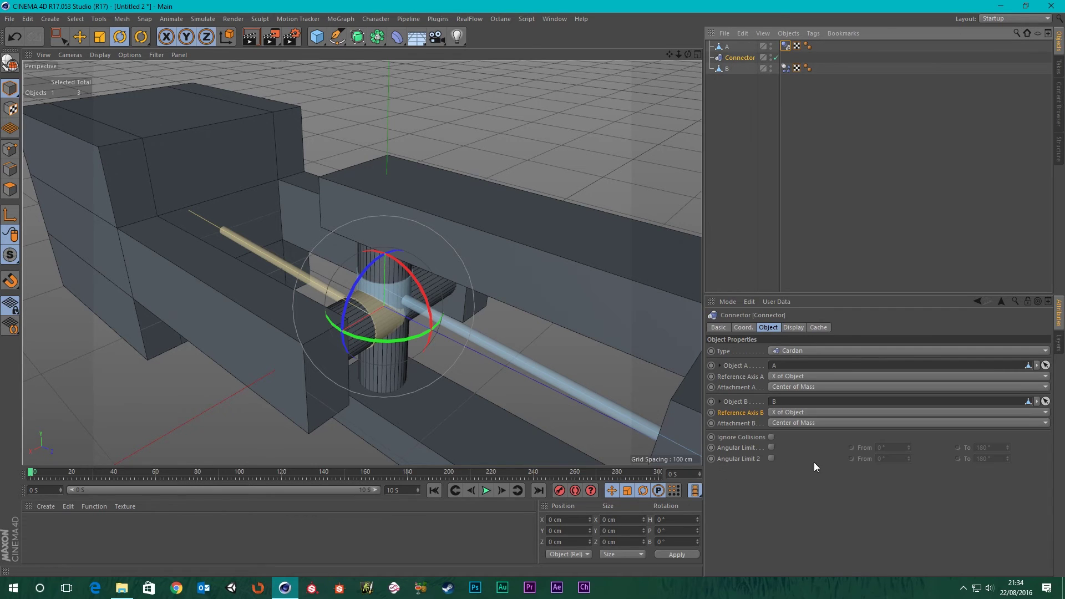
{"action": "left_click", "coordinate": [771, 447]}
{"action": "left_click_drag", "start_coordinate": [345, 335], "coordinate": [468, 545], "text": "alt"}
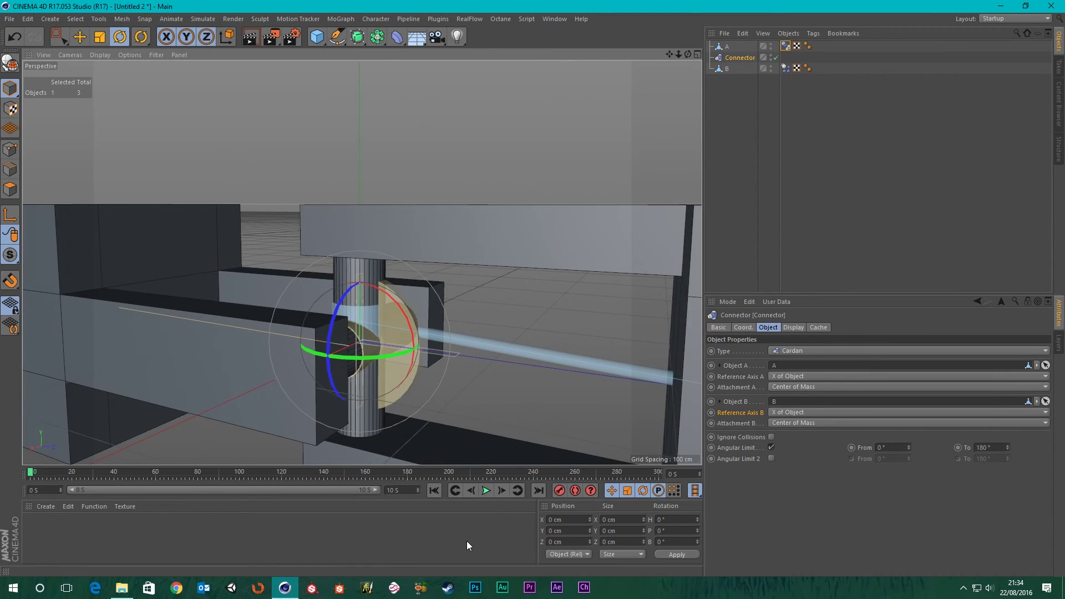
{"action": "left_click", "coordinate": [487, 490]}
{"action": "left_click", "coordinate": [486, 490]}
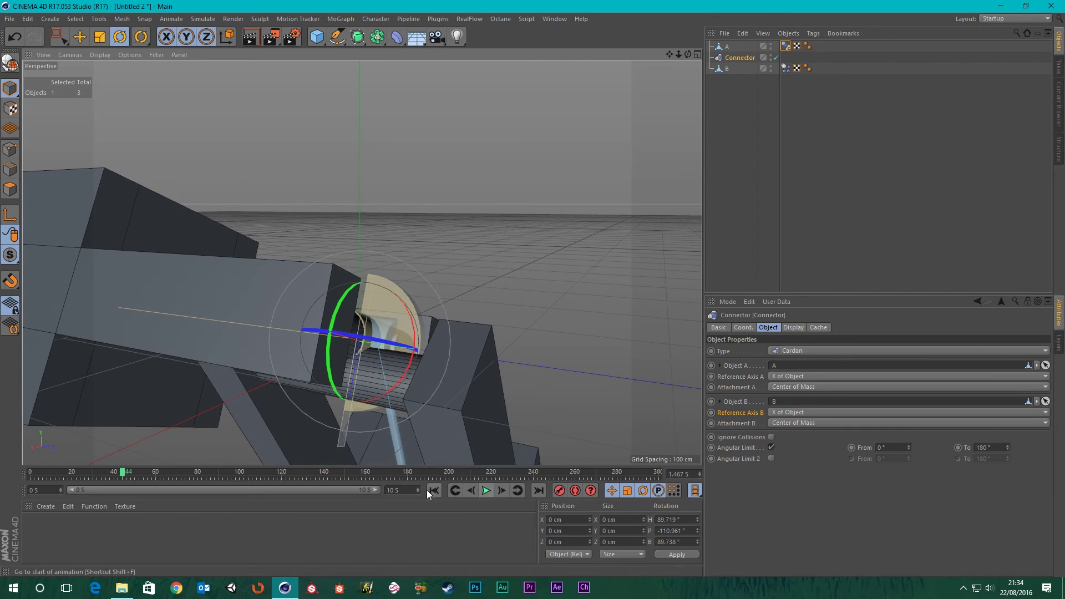
{"action": "left_click", "coordinate": [434, 491]}
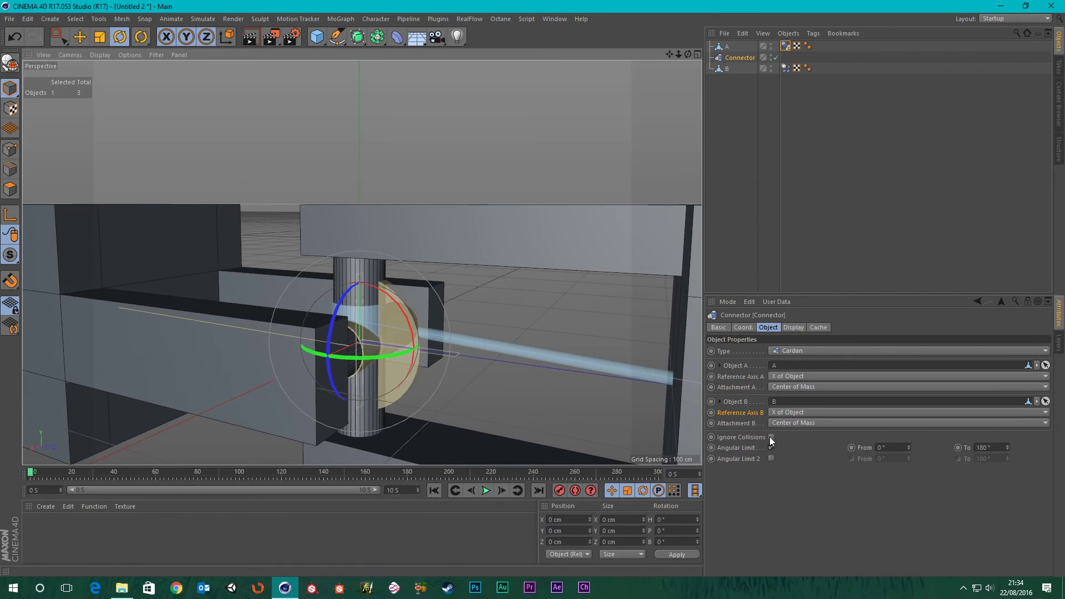
- Turn the connector's Ignore Collisions back on, play the simulation and return to the start
{"action": "left_click", "coordinate": [772, 438]}
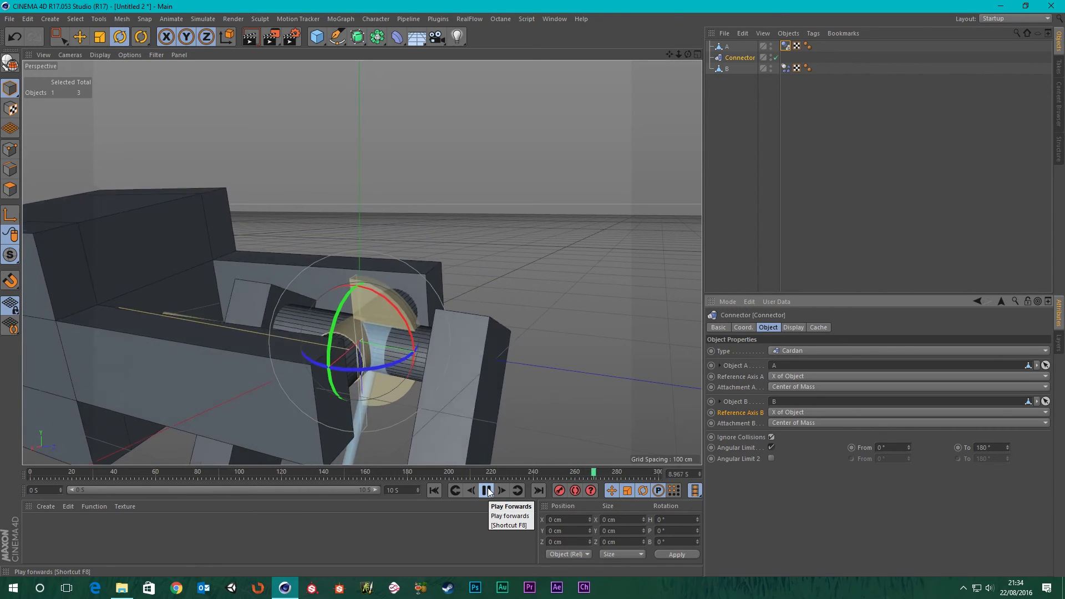
{"action": "left_click", "coordinate": [487, 491]}
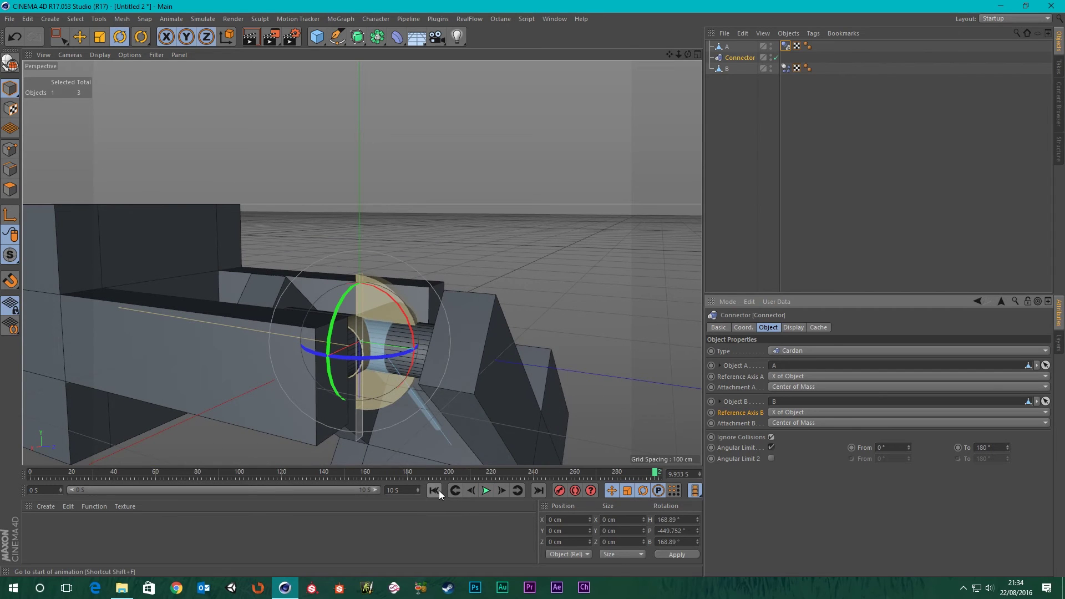
{"action": "left_click", "coordinate": [438, 490]}
- Hide A and B in the editor, play the simulation to watch the connector alone, and return to the start
{"action": "left_click_drag", "start_coordinate": [373, 361], "coordinate": [380, 293], "text": "alt"}
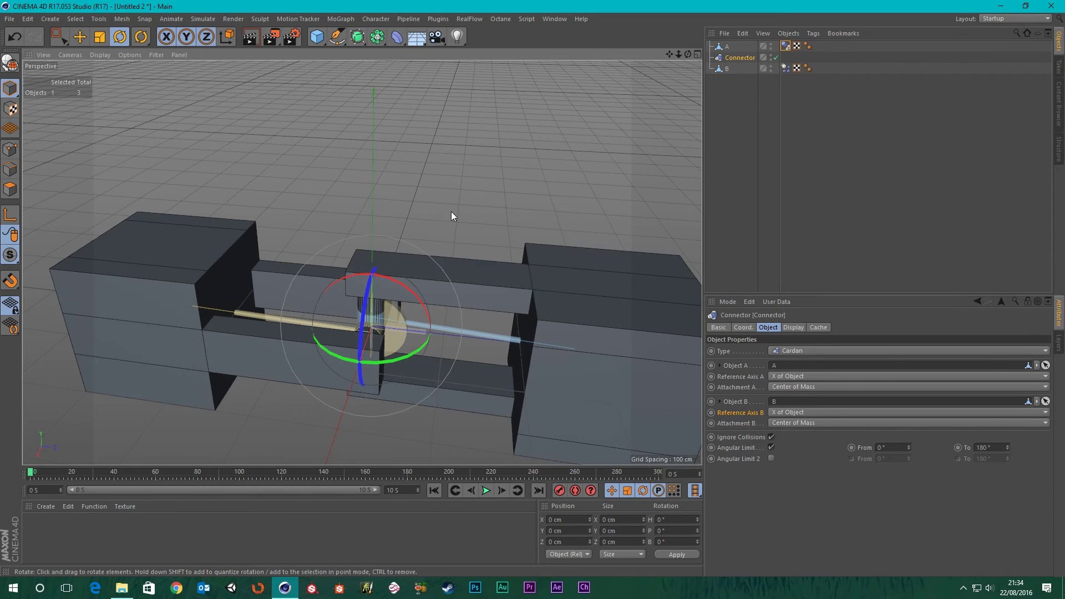
{"action": "scroll", "coordinate": [326, 316], "scroll_direction": "up", "scroll_amount": 5}
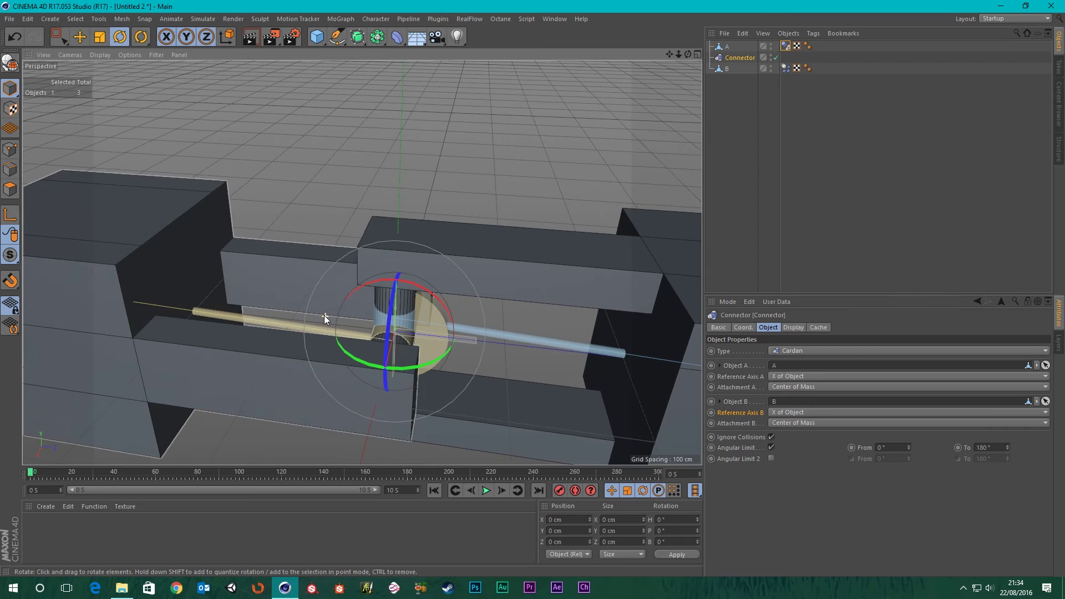
{"action": "left_click_drag", "start_coordinate": [497, 424], "coordinate": [489, 333], "text": "alt"}
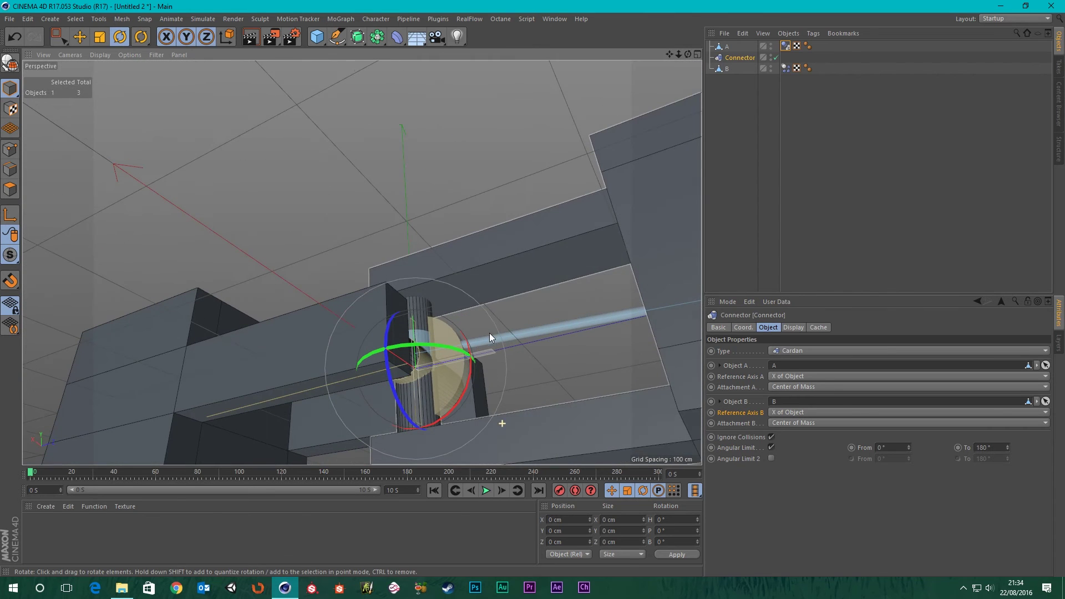
{"action": "double_click", "coordinate": [771, 44]}
{"action": "double_click", "coordinate": [772, 67]}
{"action": "left_click_drag", "start_coordinate": [510, 345], "coordinate": [425, 349], "text": "alt"}
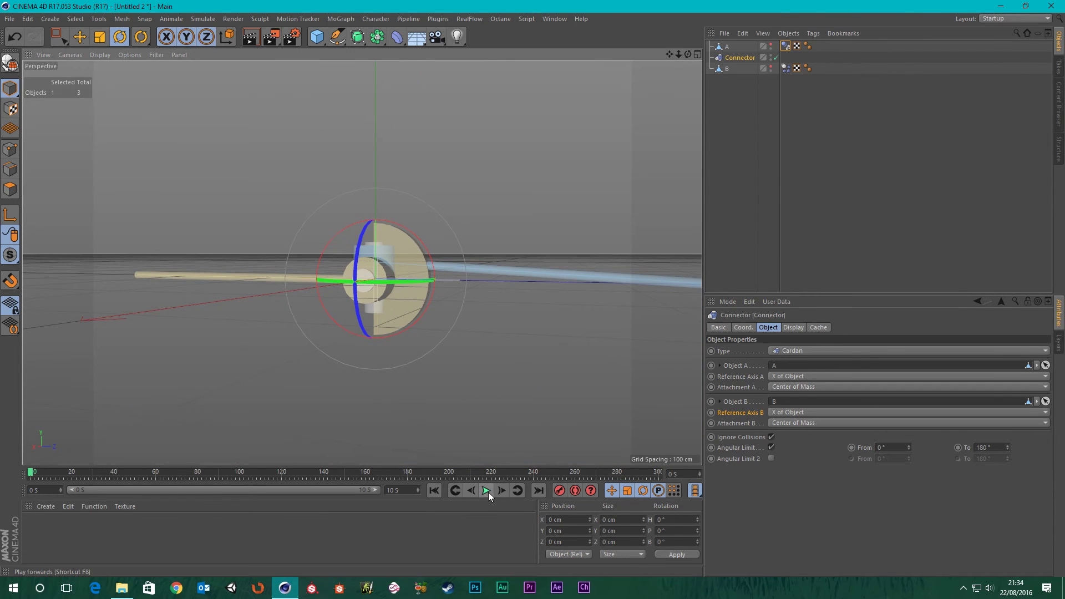
{"action": "left_click", "coordinate": [487, 492]}
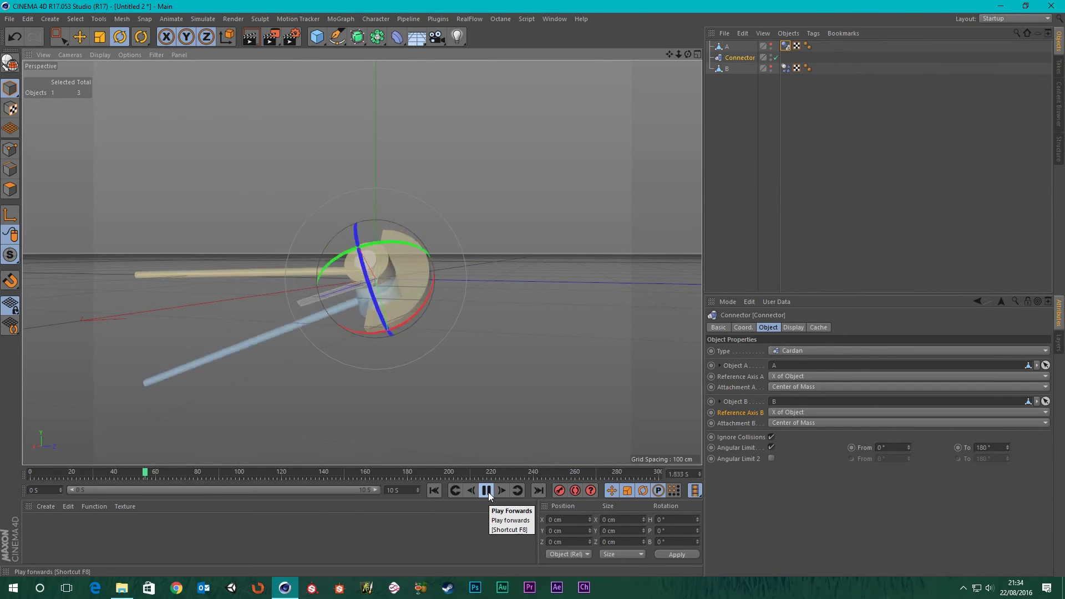
{"action": "left_click", "coordinate": [486, 491]}
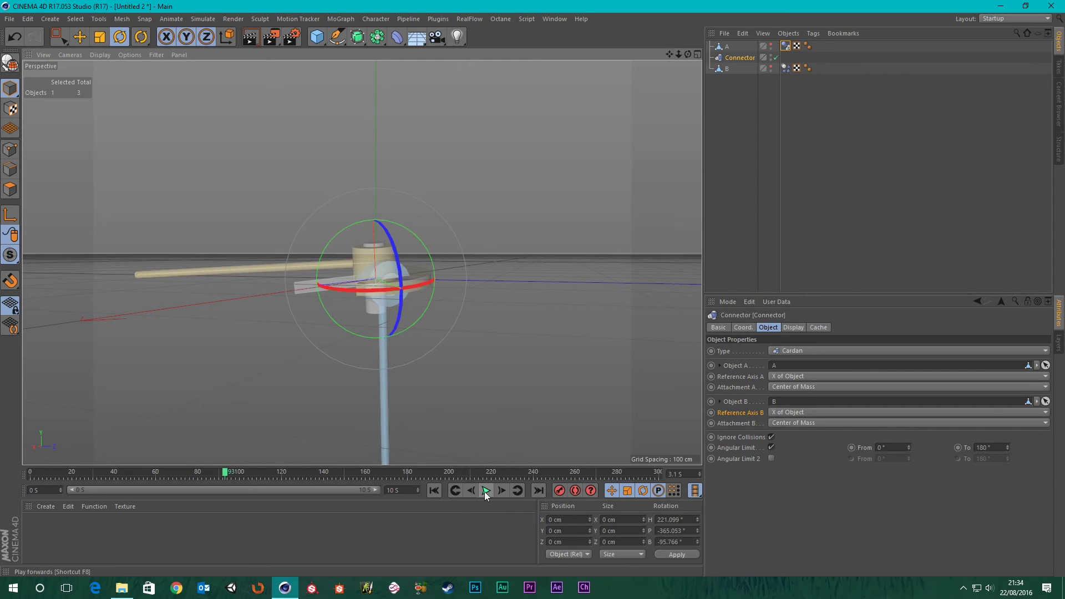
{"action": "left_click", "coordinate": [433, 491]}
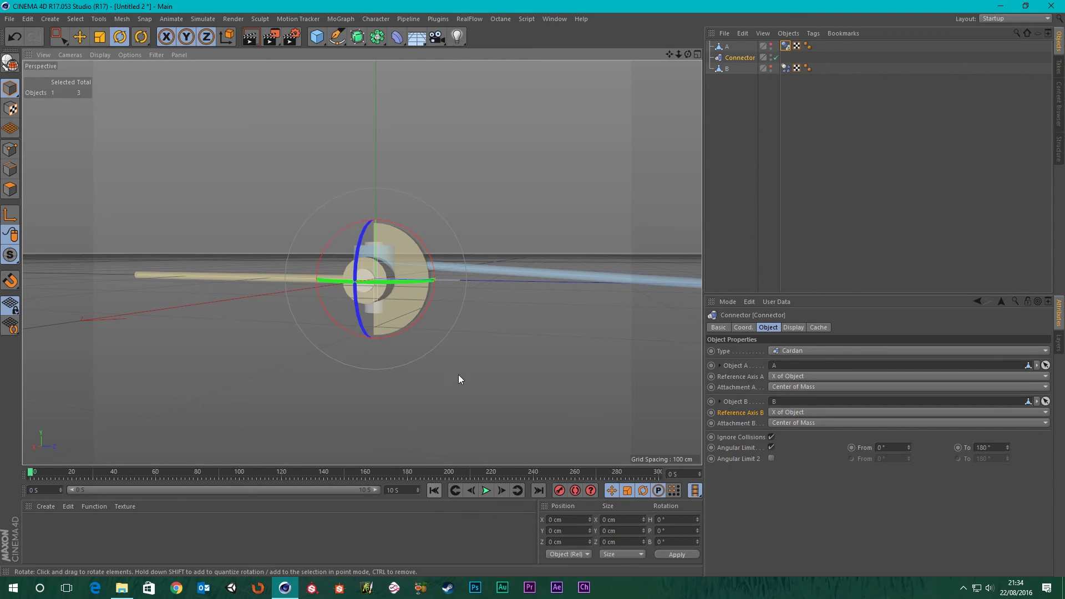
- Remove A's rotation keyframe at frame 300 and test the simulation with A held still
{"action": "left_click", "coordinate": [726, 45]}
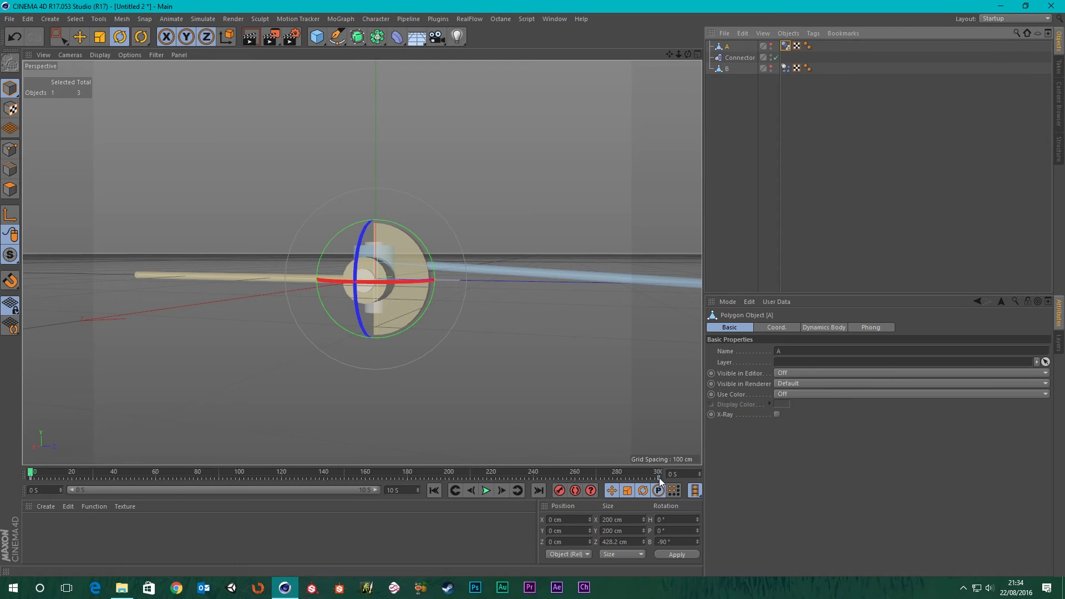
{"action": "key", "text": "ctrl+d"}
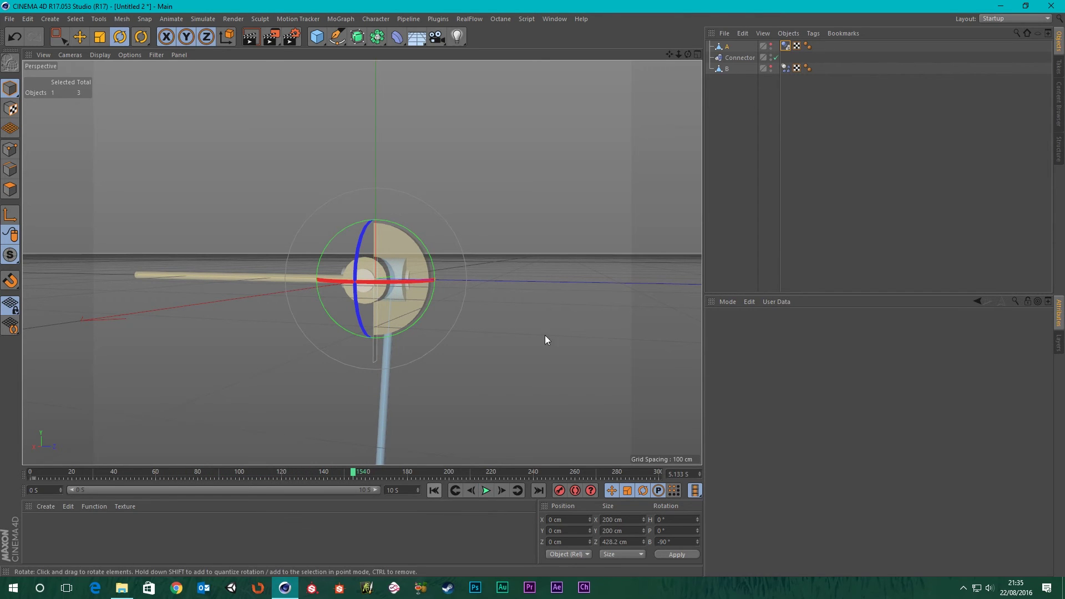
- Make A and B visible in the editor again and replay the simulation from the start
{"action": "left_click", "coordinate": [771, 45]}
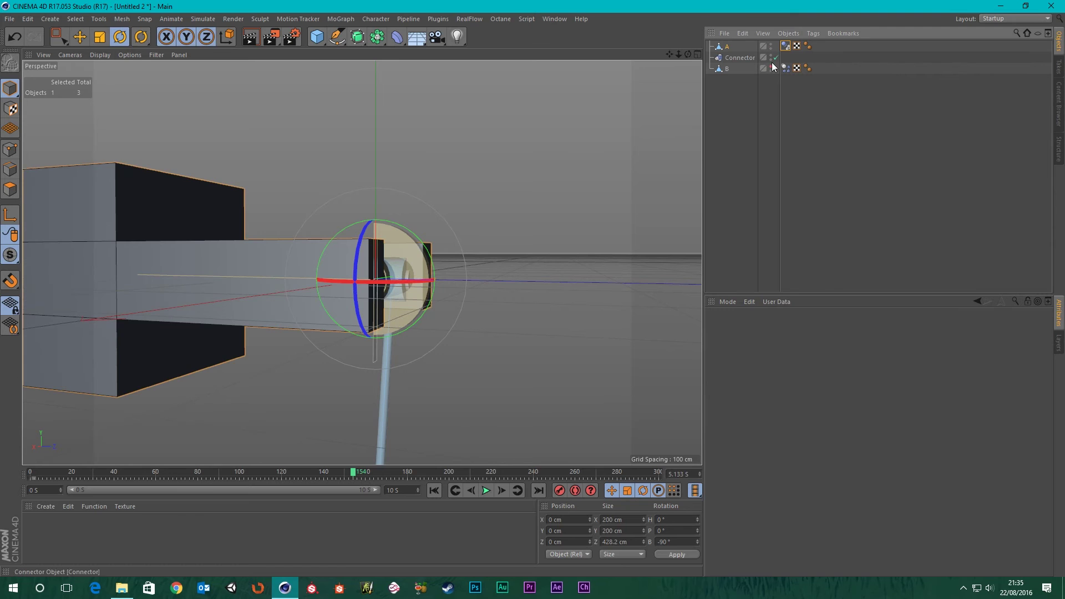
{"action": "left_click", "coordinate": [516, 267]}
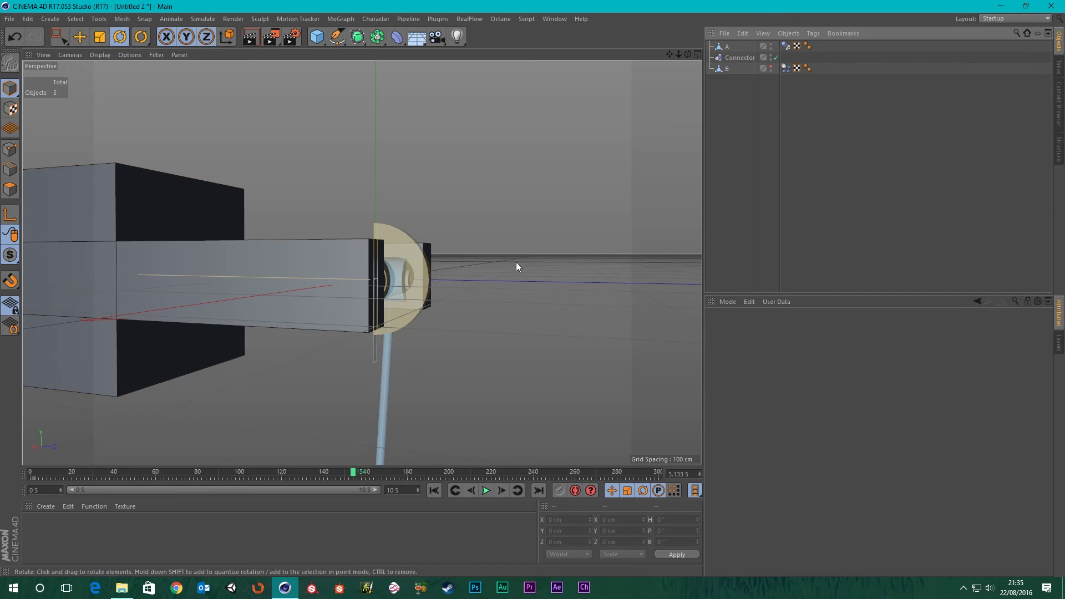
{"action": "left_click", "coordinate": [771, 67]}
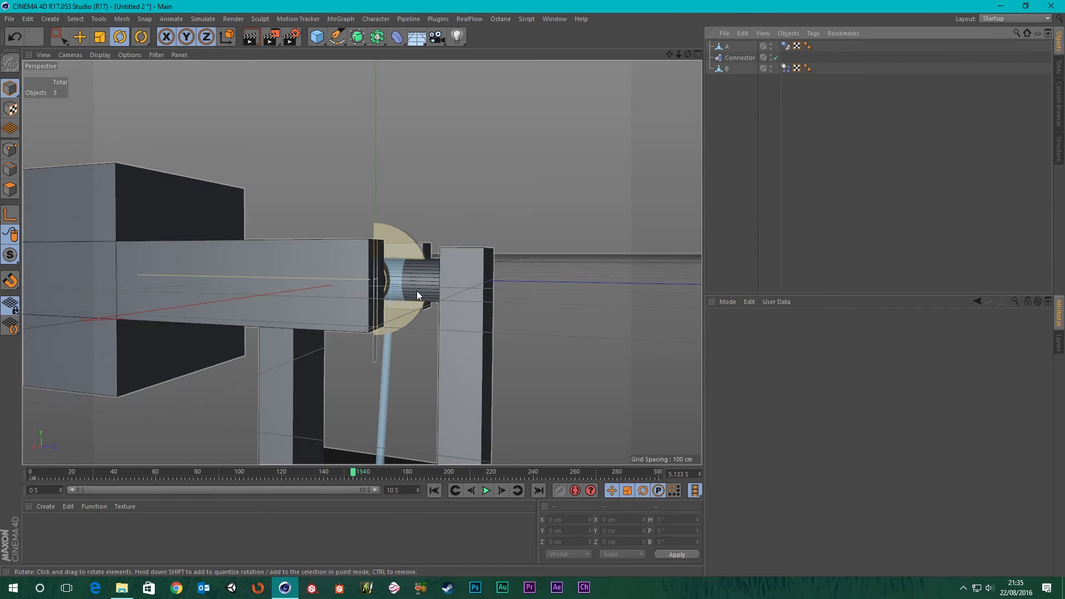
{"action": "left_click_drag", "start_coordinate": [417, 291], "coordinate": [371, 475], "text": "alt"}
{"action": "left_click", "coordinate": [434, 491]}
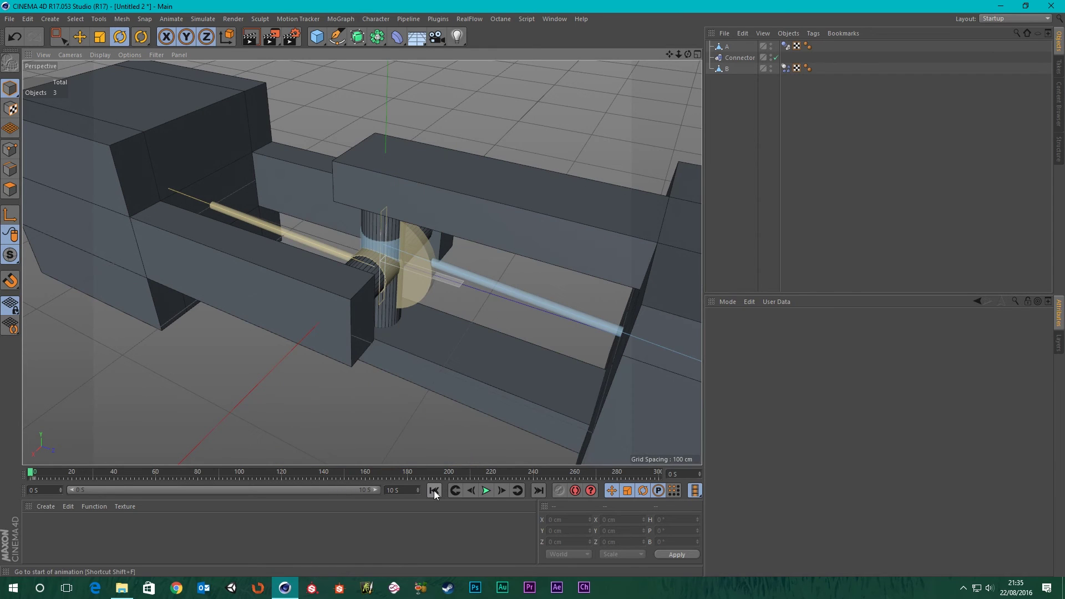
{"action": "left_click", "coordinate": [485, 490]}
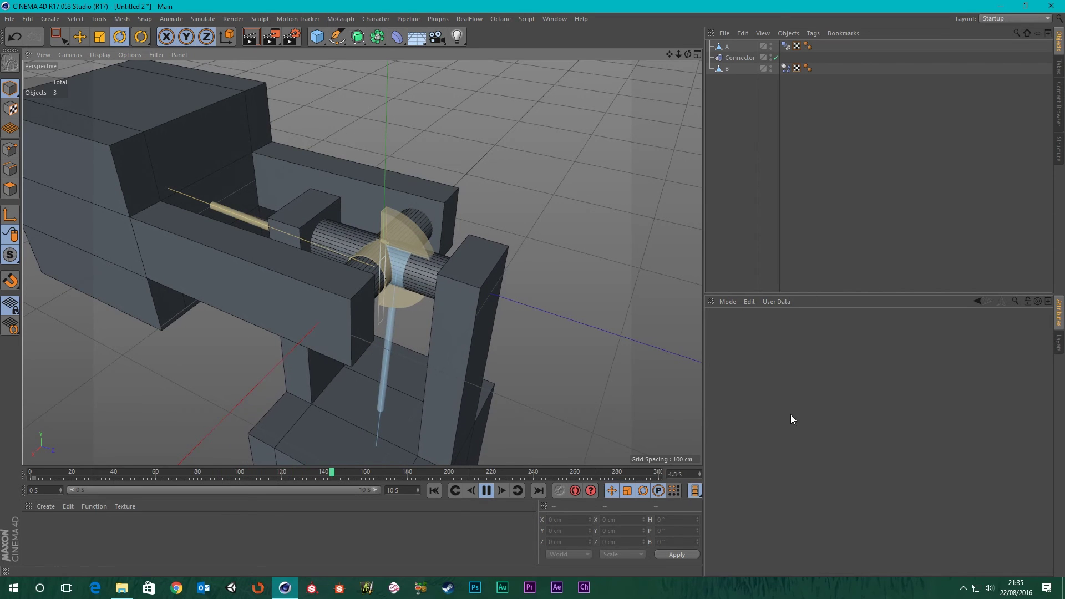
- Try an angular limit from 180° to 0° on the connector and replay the simulation from the start
{"action": "left_click", "coordinate": [741, 58]}
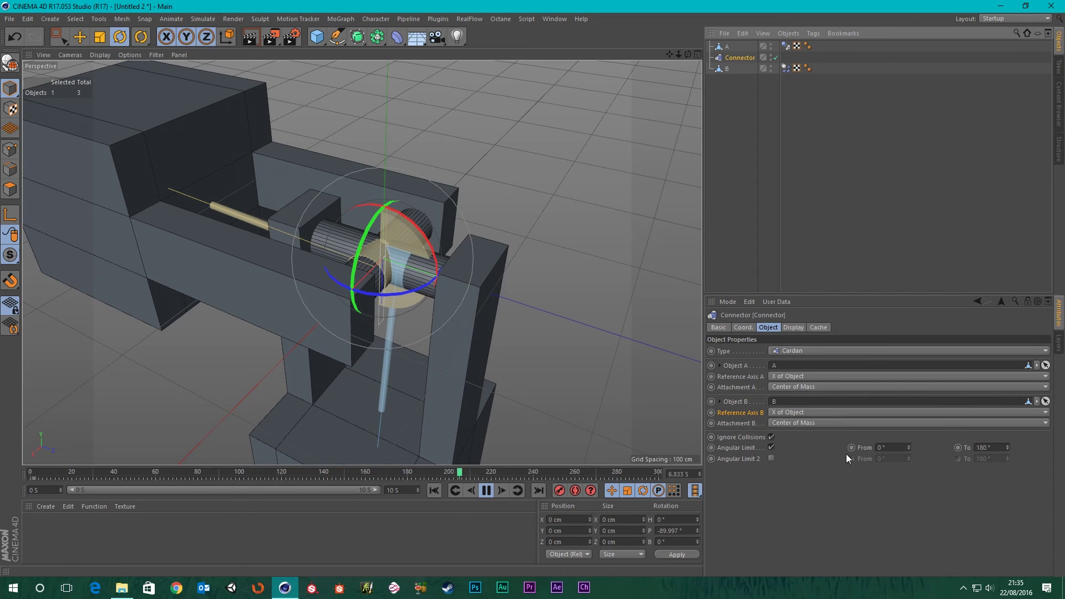
{"action": "left_click", "coordinate": [905, 447]}
{"action": "type", "text": "180"}
{"action": "key", "text": "Return"}
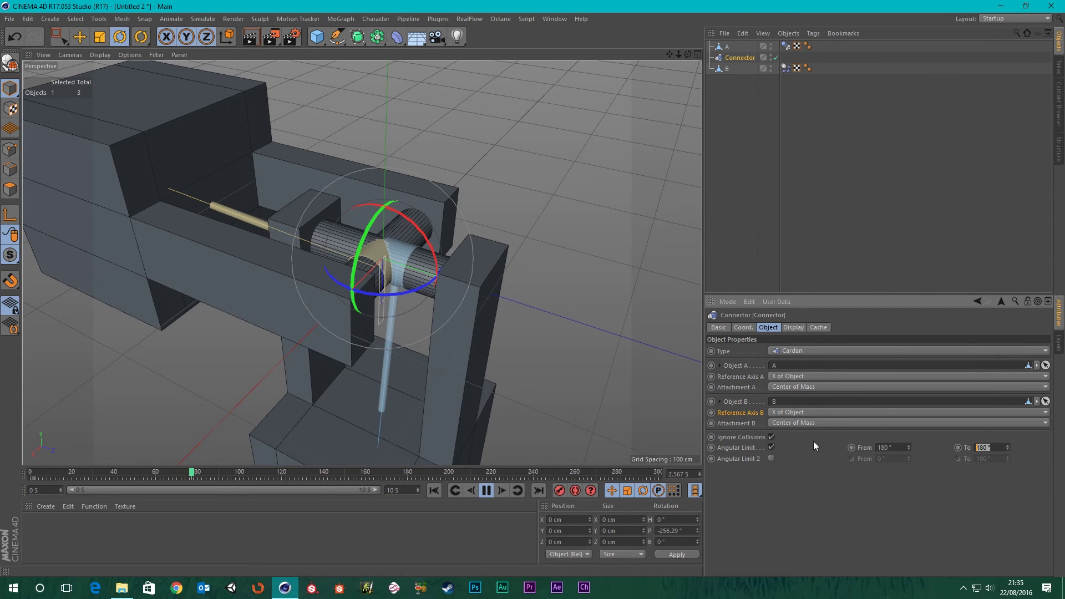
{"action": "type", "text": "0"}
{"action": "key", "text": "Return"}
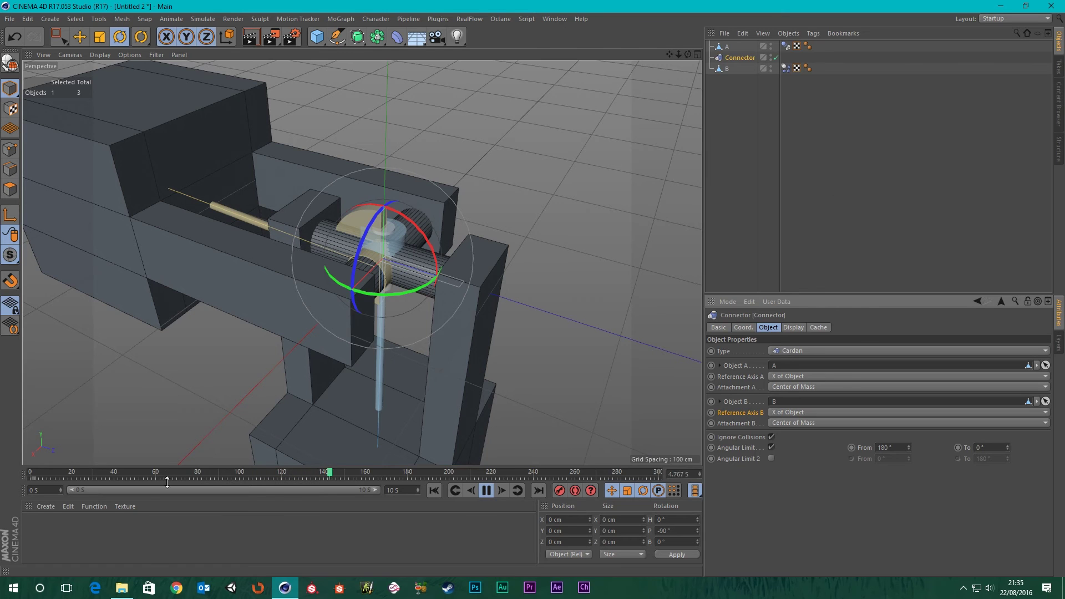
{"action": "left_click", "coordinate": [435, 491]}
{"action": "left_click", "coordinate": [489, 491]}
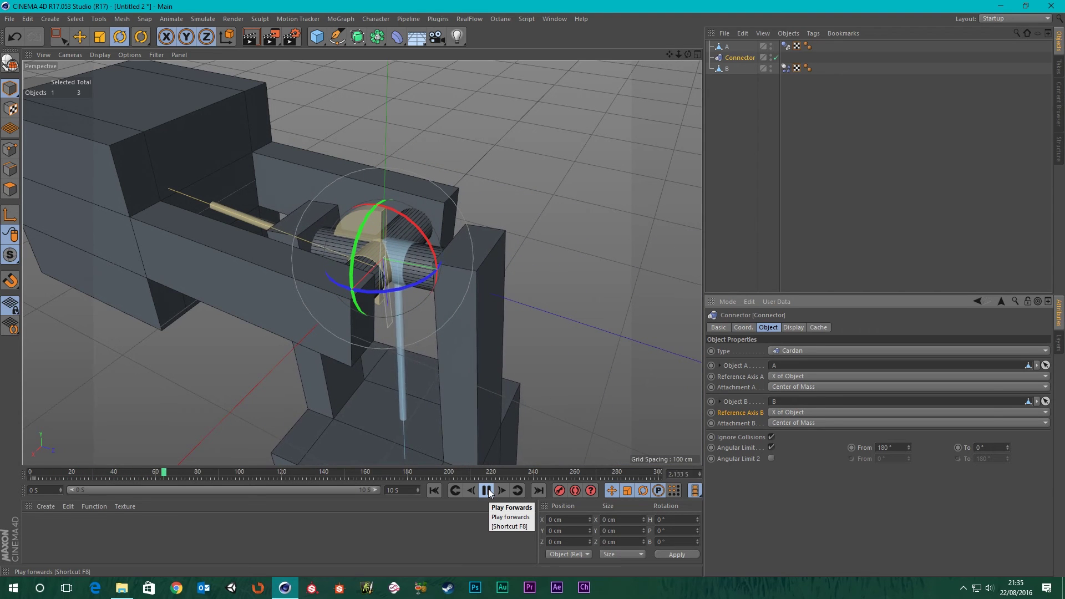
{"action": "left_click_drag", "start_coordinate": [328, 298], "coordinate": [395, 200], "text": "alt"}
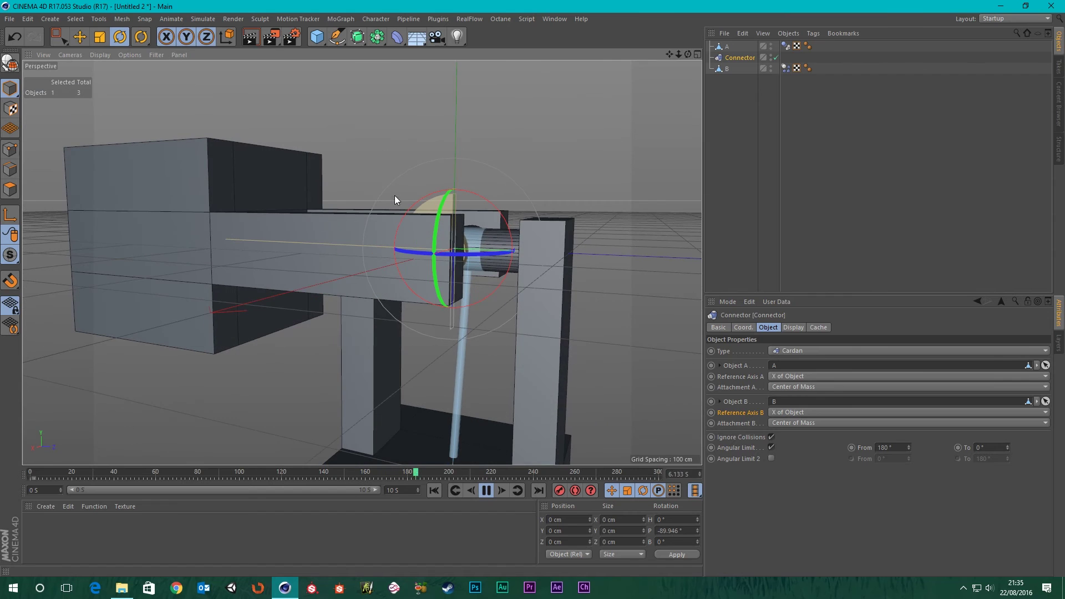
- Undo the change to the connector's upper angular limit, then try a lower limit of 205° and replay the simulation
{"action": "left_click_drag", "start_coordinate": [1008, 446], "coordinate": [1008, 444]}
{"action": "key", "text": "ctrl+z"}
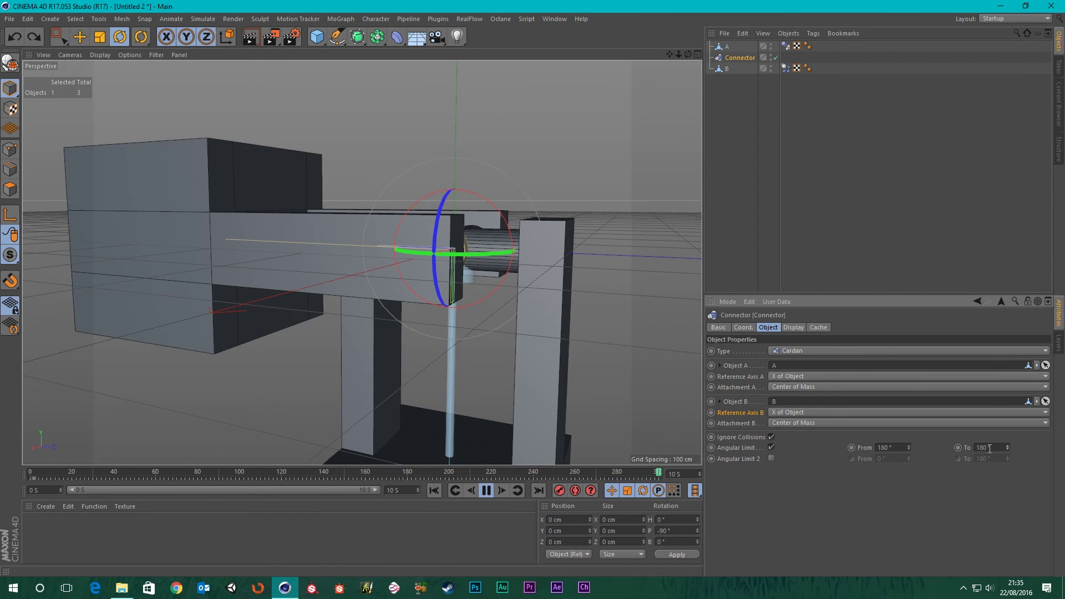
{"action": "left_click_drag", "start_coordinate": [909, 446], "coordinate": [909, 436]}
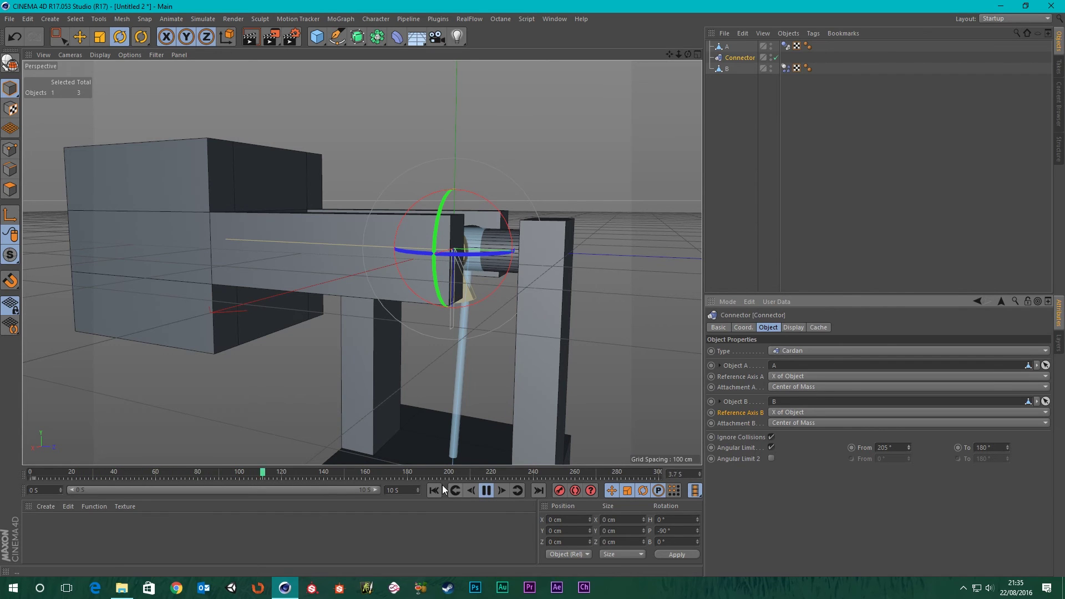
{"action": "left_click", "coordinate": [439, 488]}
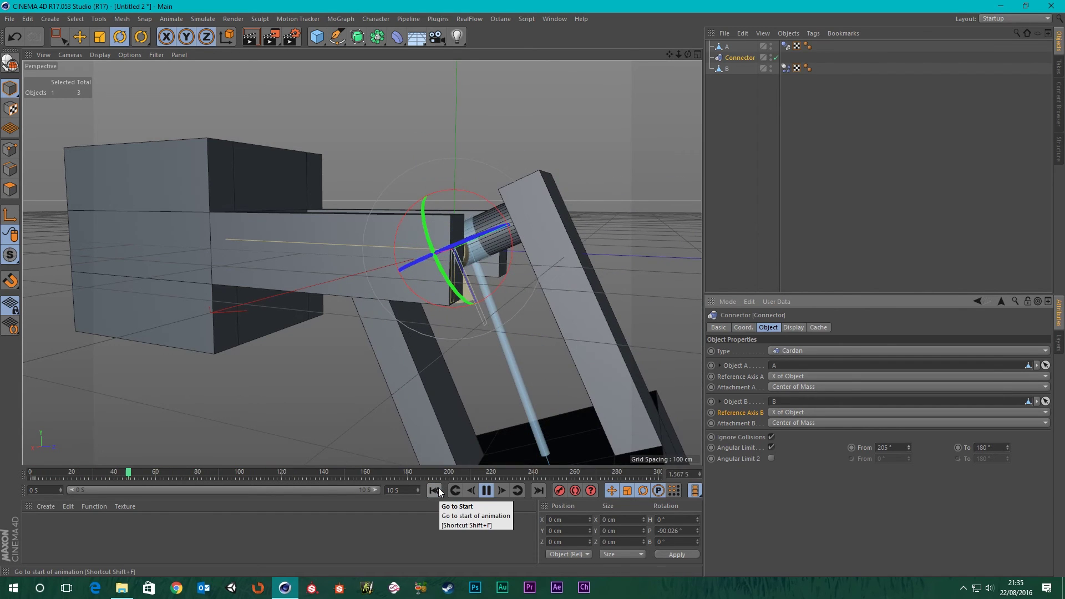
- Set the lower value of the connector's first angular limit to 145° and replay the simulation from the start
{"action": "left_click_drag", "start_coordinate": [909, 448], "coordinate": [909, 455]}
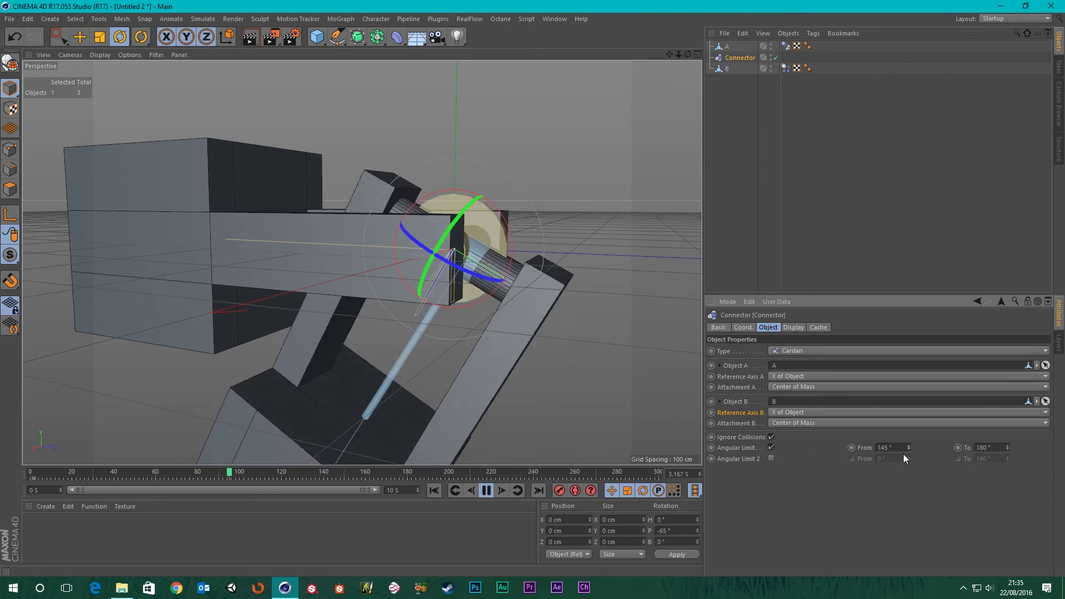
{"action": "left_click", "coordinate": [435, 495]}
{"action": "left_click_drag", "start_coordinate": [366, 292], "coordinate": [374, 348], "text": "alt"}
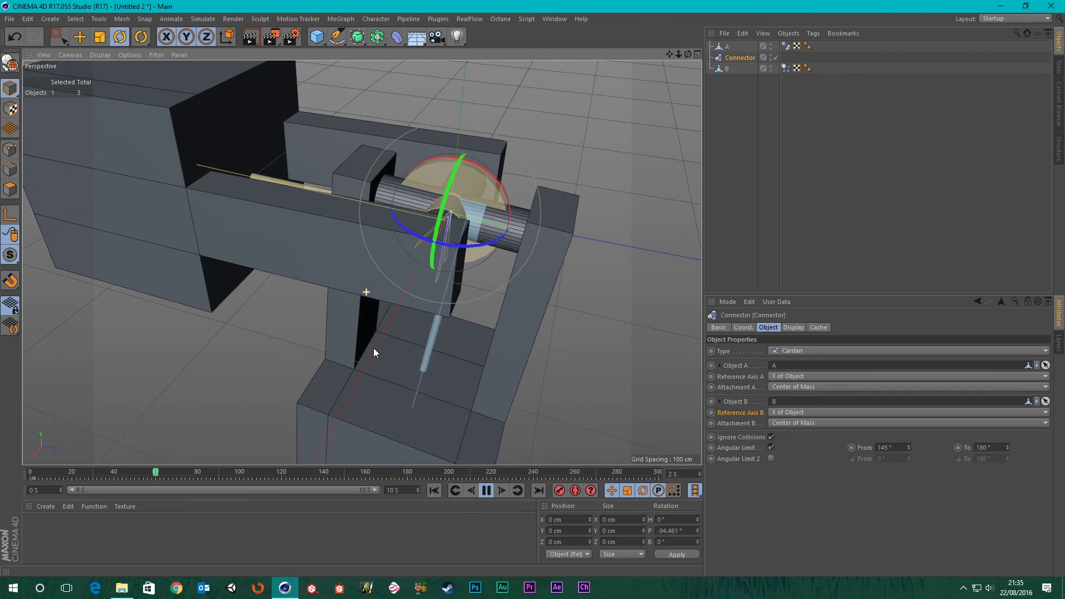
{"action": "left_click", "coordinate": [434, 492]}
{"action": "left_click", "coordinate": [487, 490]}
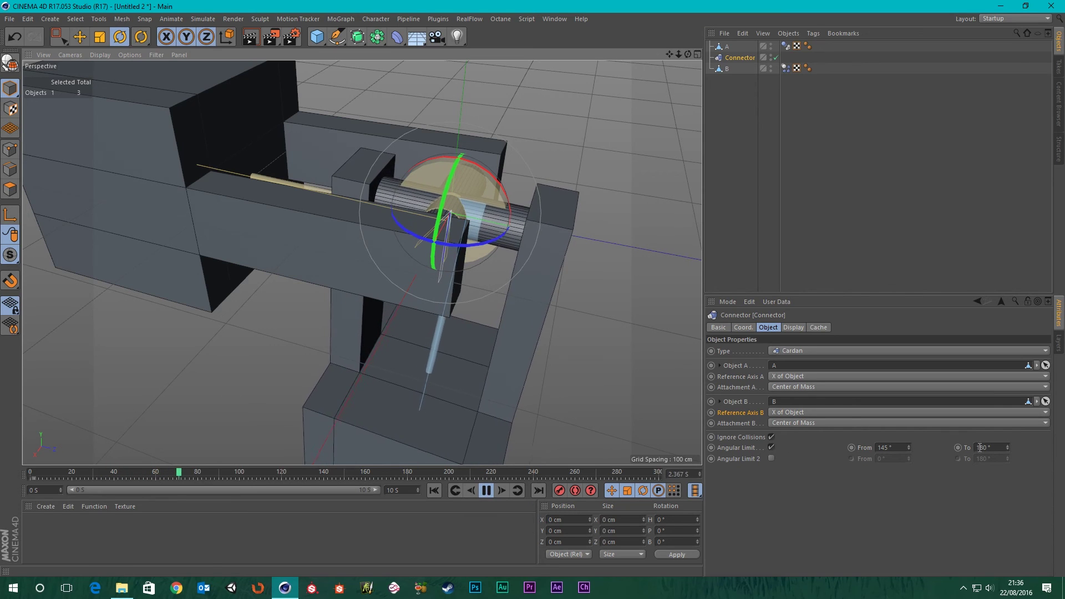
- Try 400° as the first angular limit's upper value and replay the simulation, checking B's swing in the Right view
{"action": "left_click_drag", "start_coordinate": [1009, 448], "coordinate": [1008, 427]}
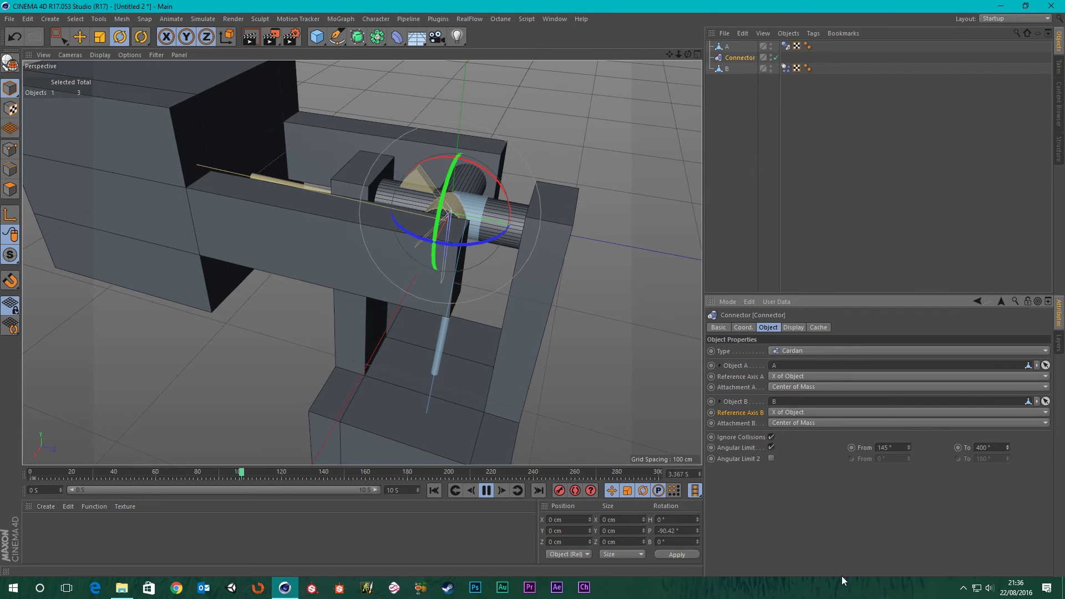
{"action": "left_click", "coordinate": [432, 492]}
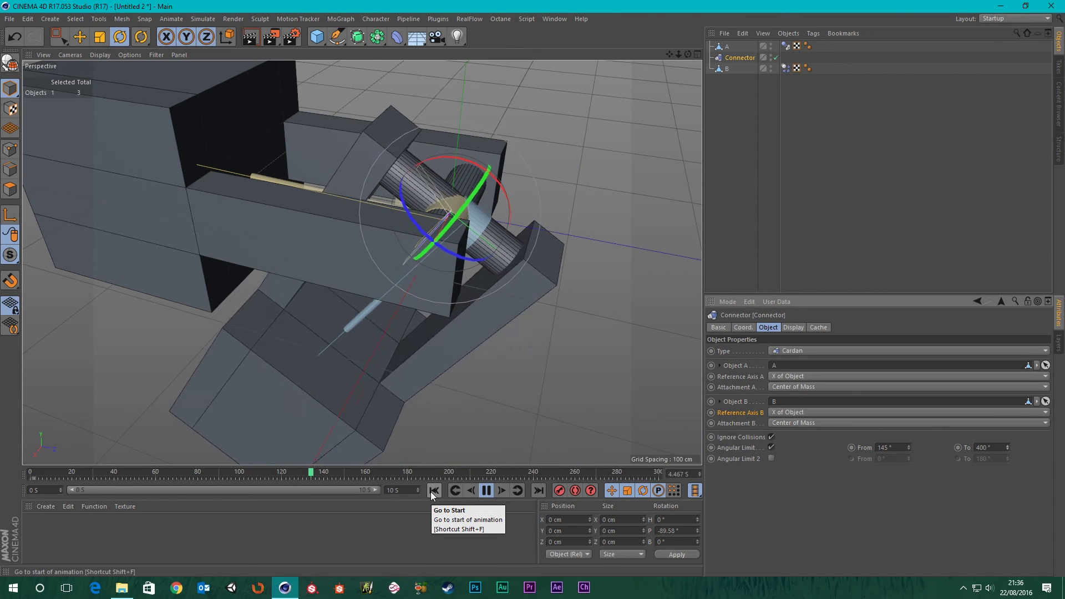
{"action": "left_click_drag", "start_coordinate": [404, 280], "coordinate": [498, 230], "text": "alt"}
{"action": "middle_click", "coordinate": [498, 231]}
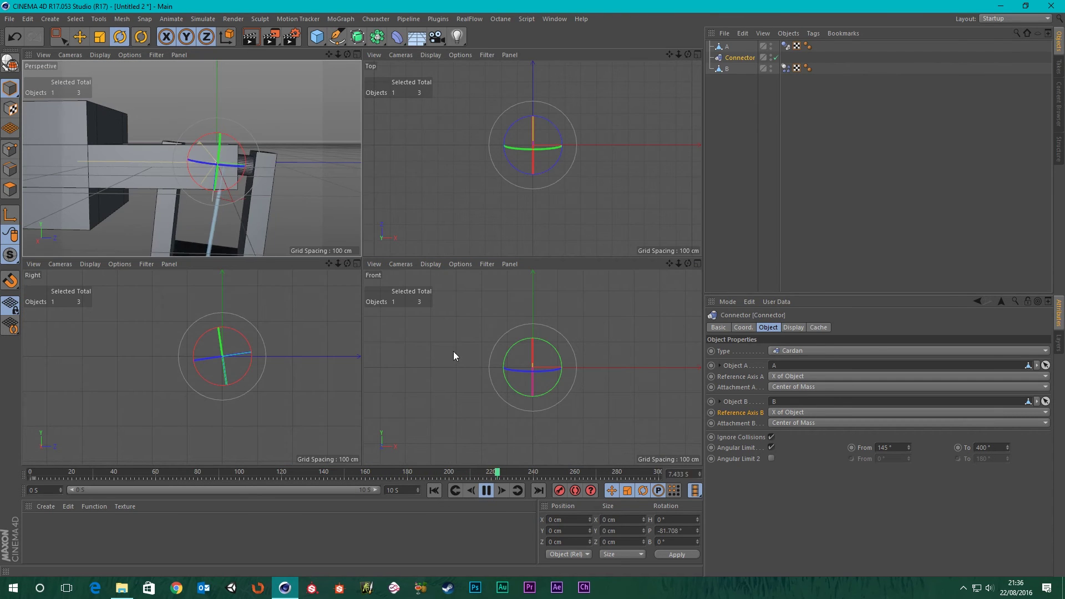
{"action": "middle_click", "coordinate": [237, 345]}
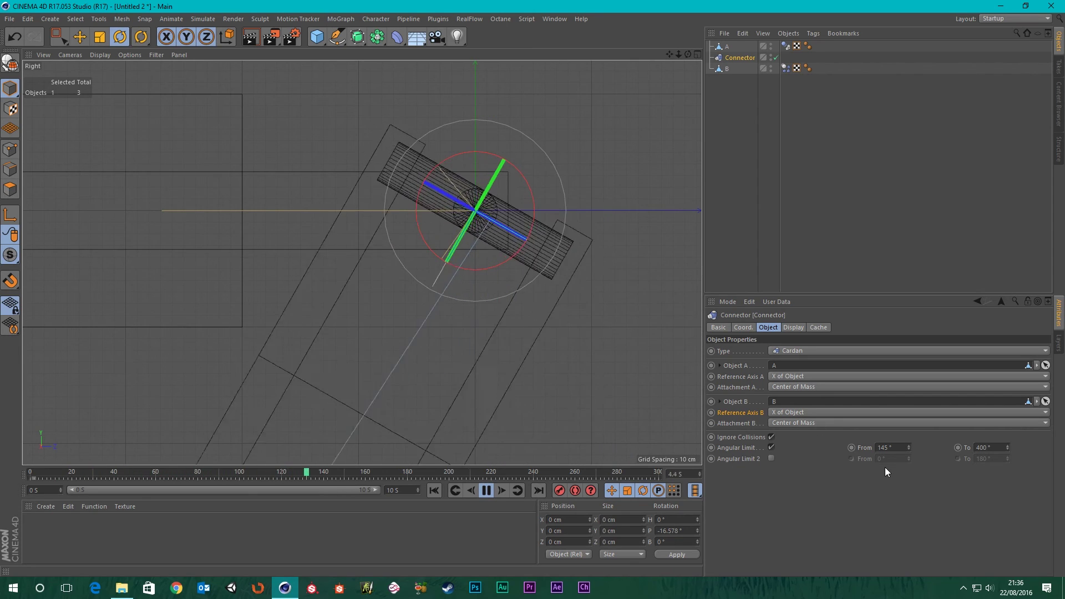
{"action": "left_click", "coordinate": [434, 491]}
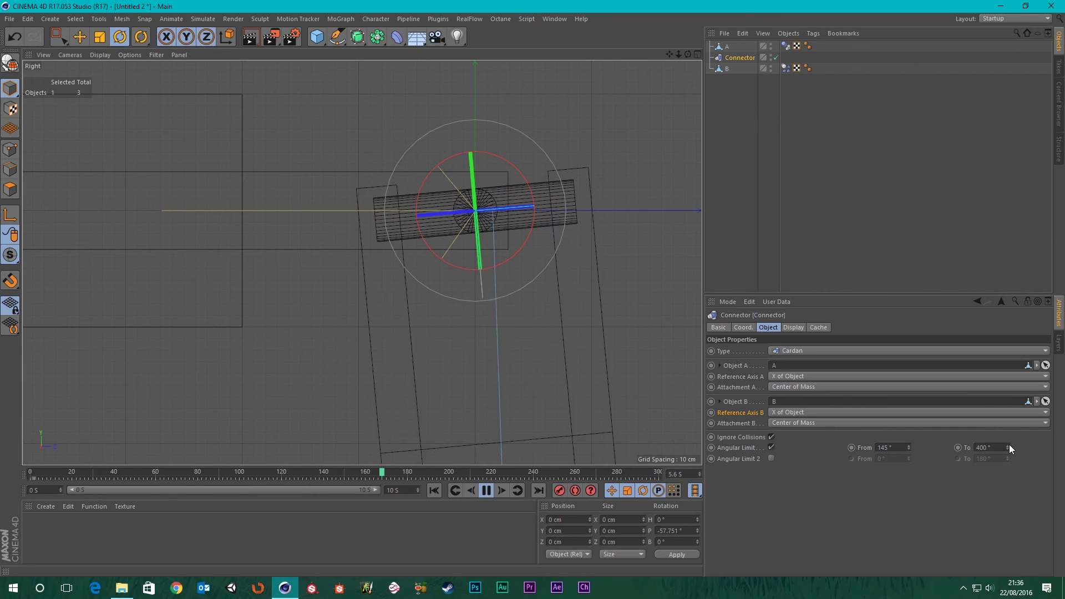
- Fine-tune the first angular limit's upper value to 395° while the simulation plays, then stop and return to the start
{"action": "left_click_drag", "start_coordinate": [1010, 445], "coordinate": [1010, 435]}
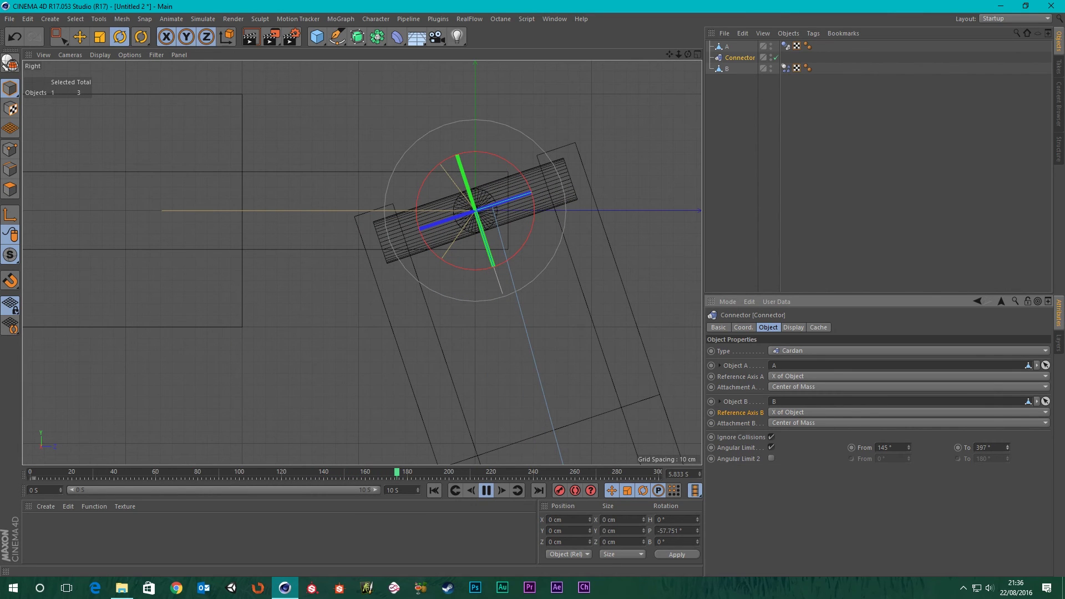
{"action": "left_click_drag", "start_coordinate": [1009, 446], "coordinate": [1008, 444]}
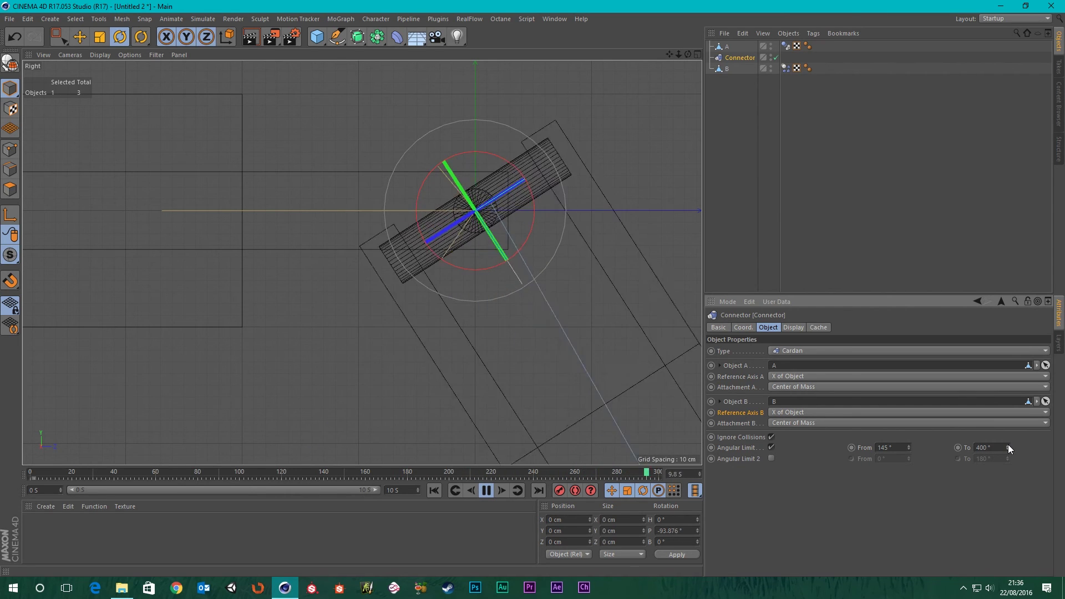
{"action": "left_click", "coordinate": [1007, 449]}
{"action": "left_click", "coordinate": [1008, 449]}
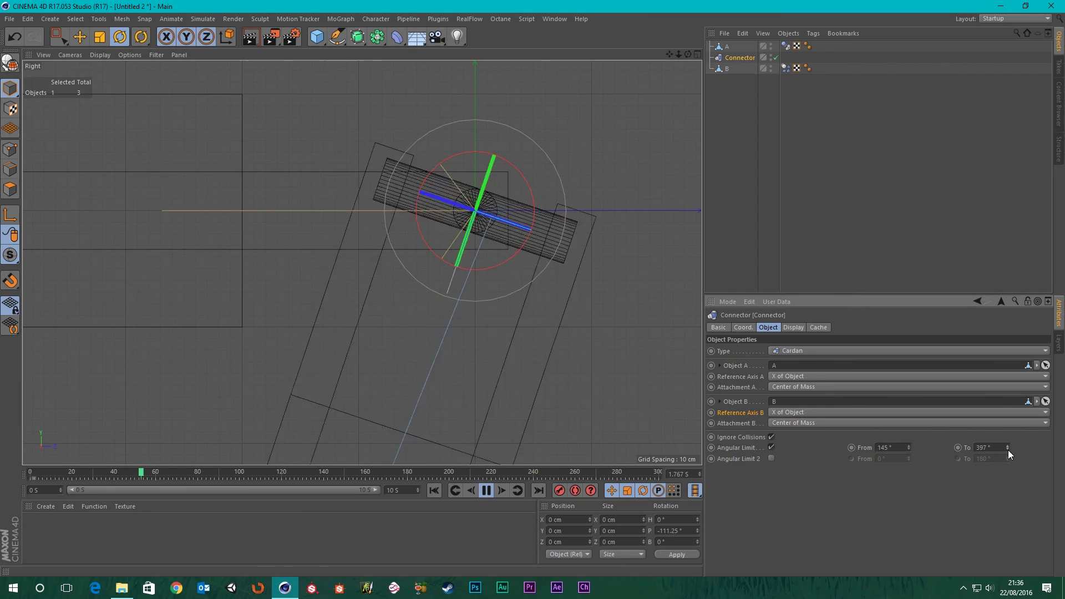
{"action": "left_click", "coordinate": [1008, 450]}
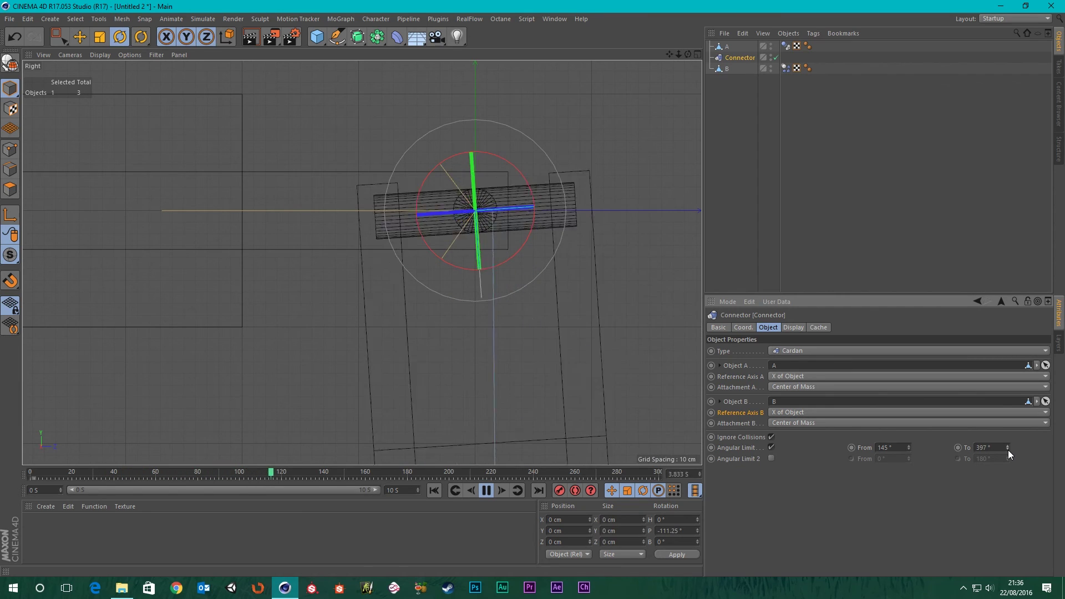
{"action": "left_click", "coordinate": [1007, 449]}
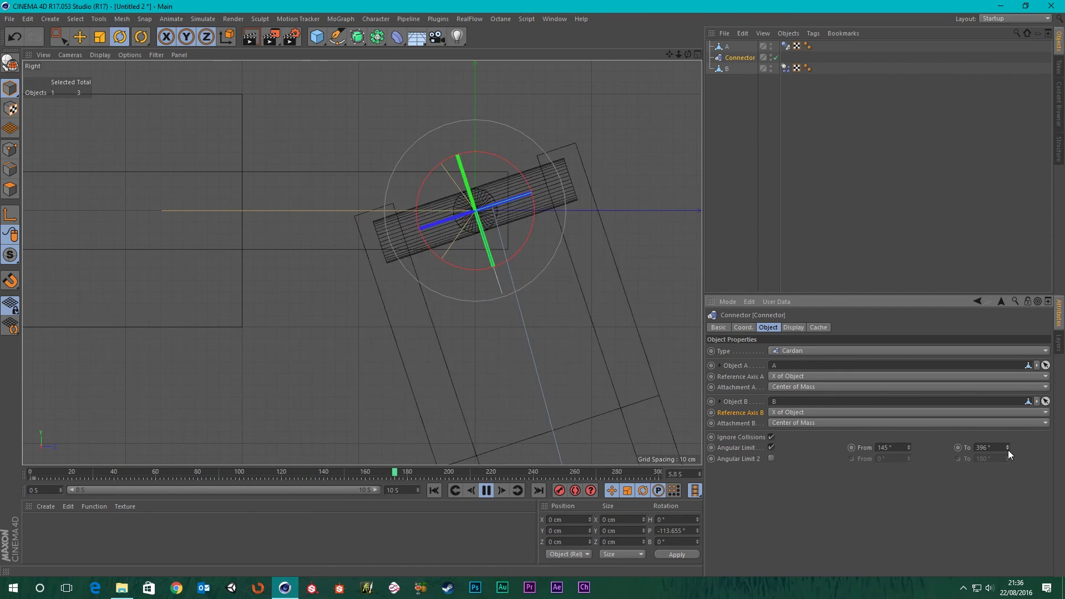
{"action": "left_click", "coordinate": [1008, 449]}
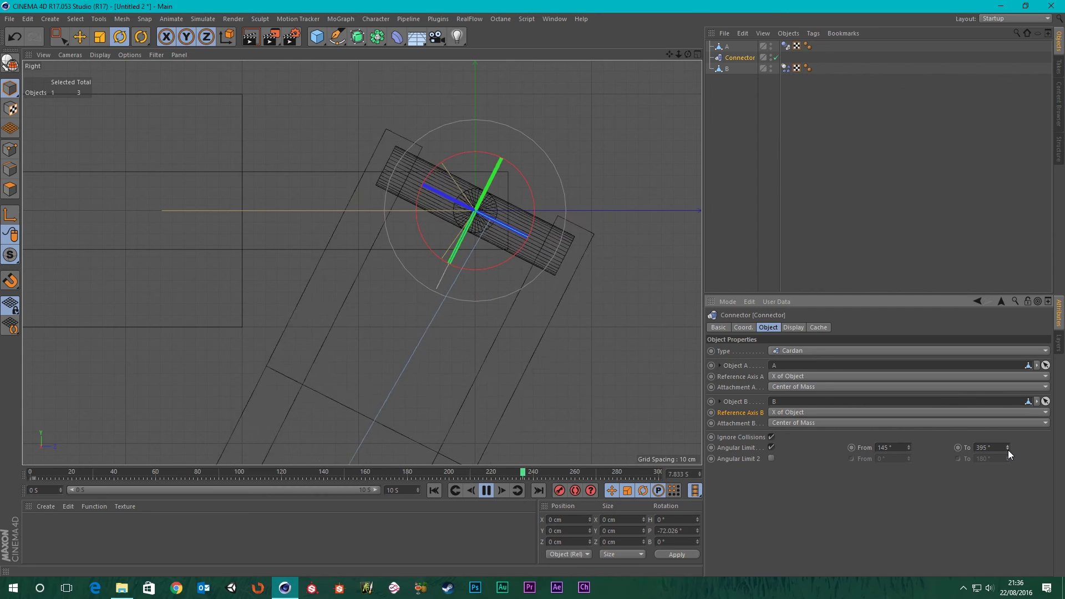
{"action": "left_click", "coordinate": [487, 490]}
{"action": "left_click", "coordinate": [434, 490]}
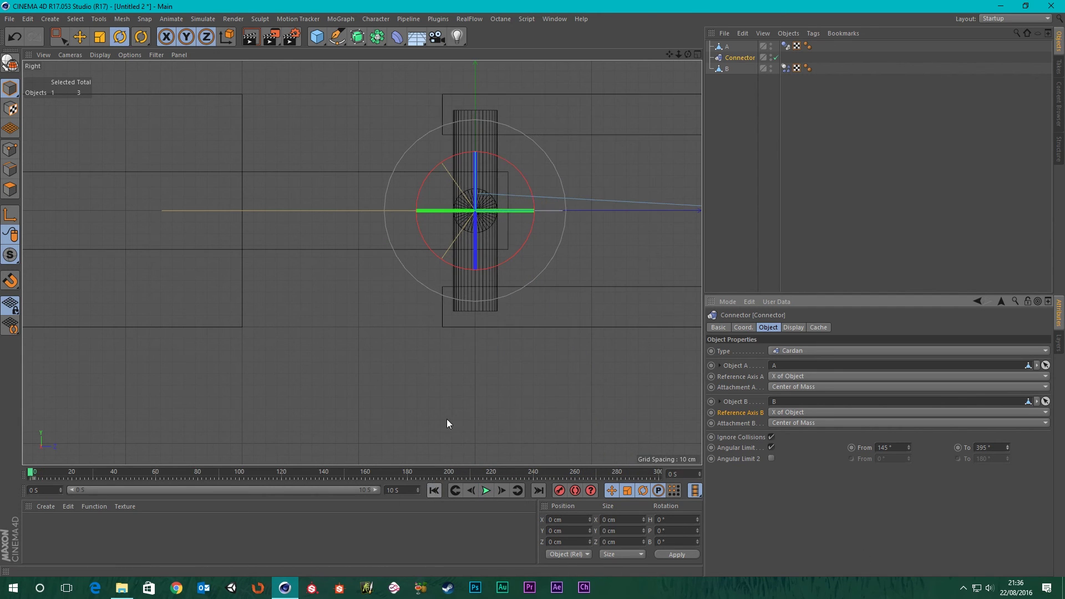
- In the Perspective view, enable Angular Limit 2 on the connector and set it from 145° to 395°
{"action": "middle_click", "coordinate": [480, 300]}
{"action": "middle_click", "coordinate": [188, 148]}
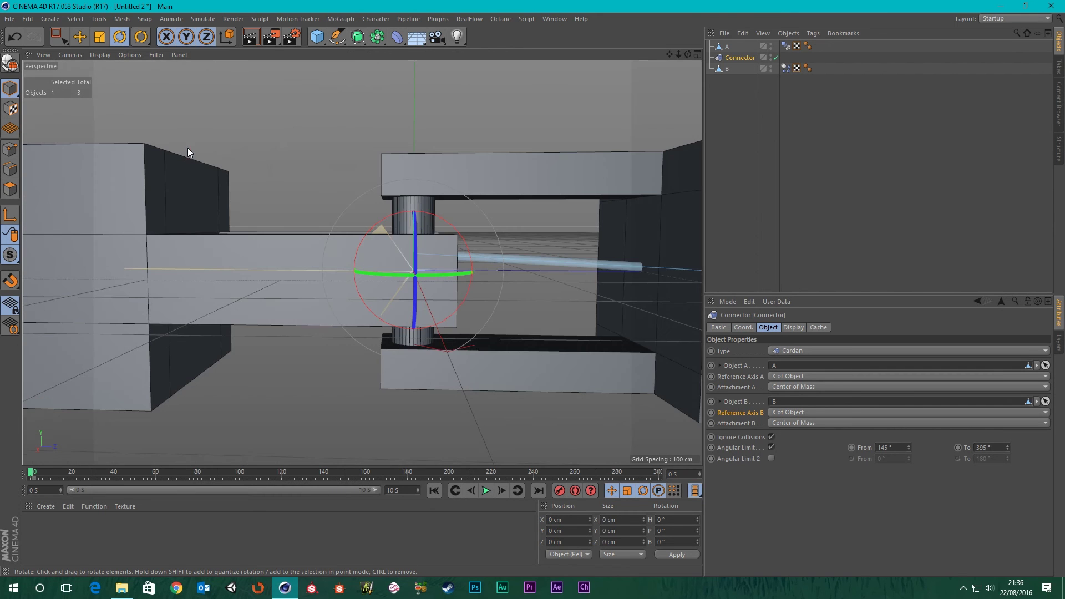
{"action": "left_click_drag", "start_coordinate": [493, 292], "coordinate": [466, 343], "text": "alt"}
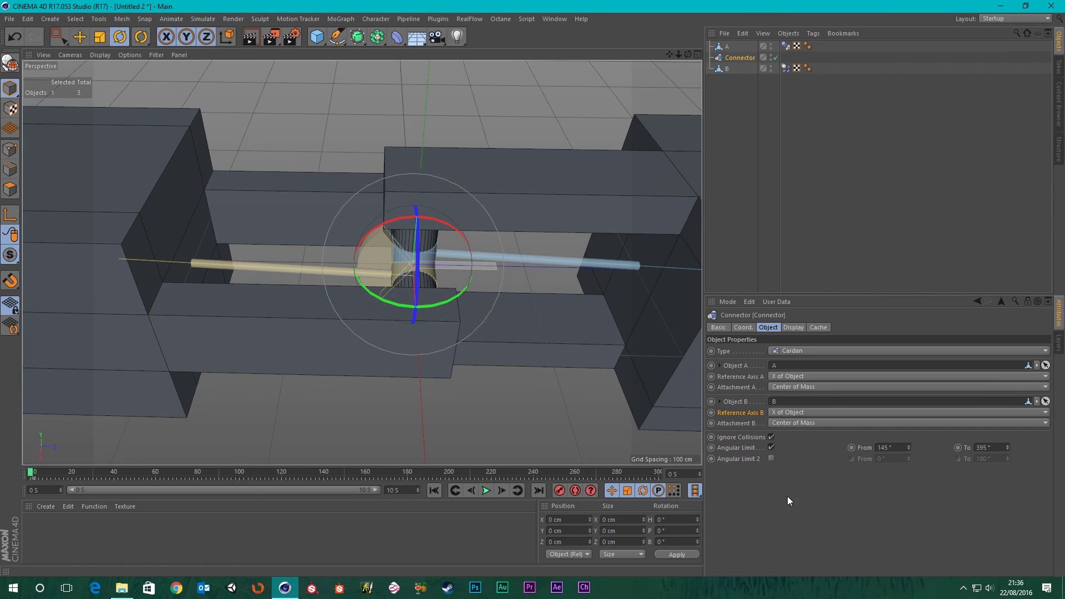
{"action": "left_click", "coordinate": [772, 459]}
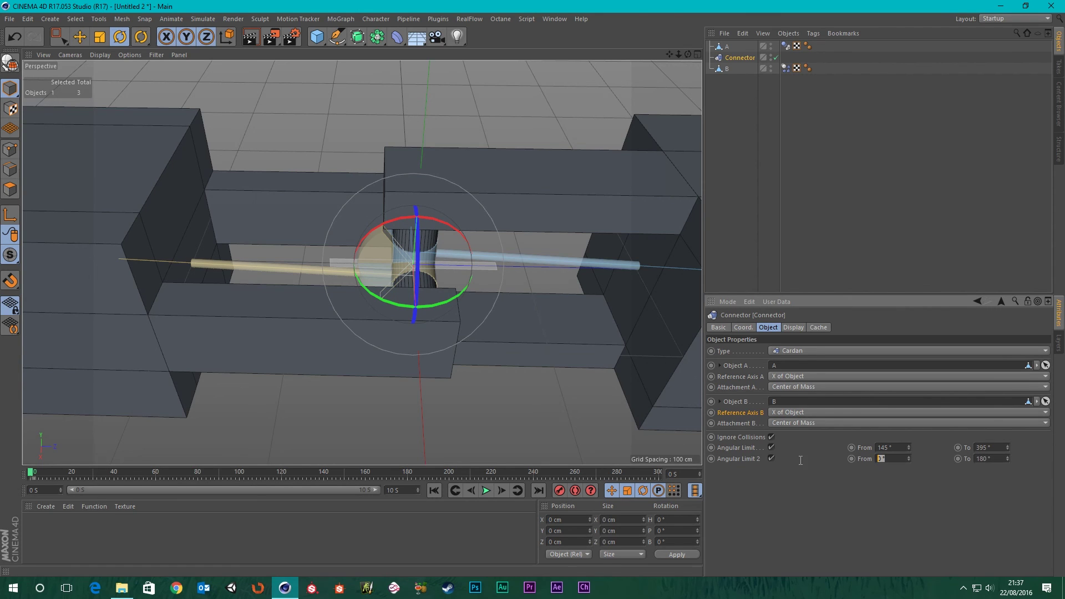
{"action": "type", "text": "145"}
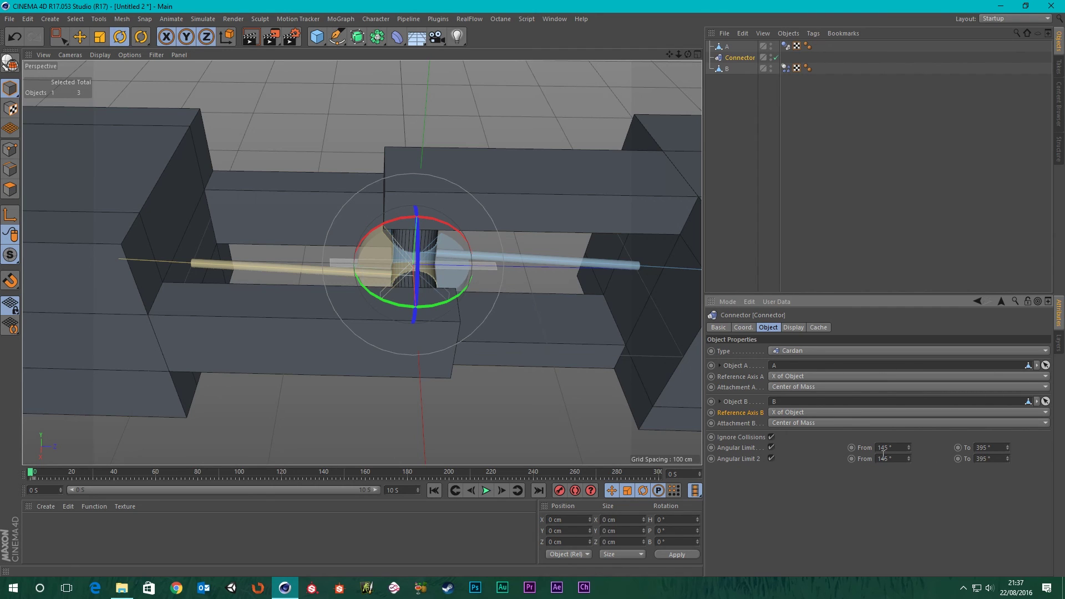
- Play the simulation with both angular limits, inspect the joint from several angles, and return to the start
{"action": "left_click_drag", "start_coordinate": [383, 218], "coordinate": [696, 235], "text": "alt"}
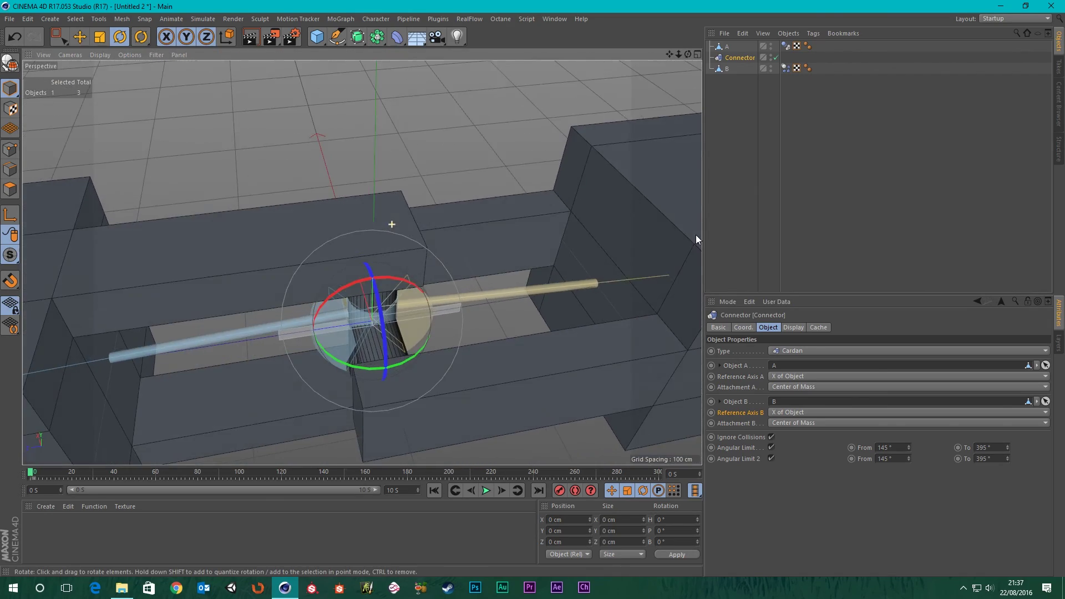
{"action": "left_click", "coordinate": [486, 491]}
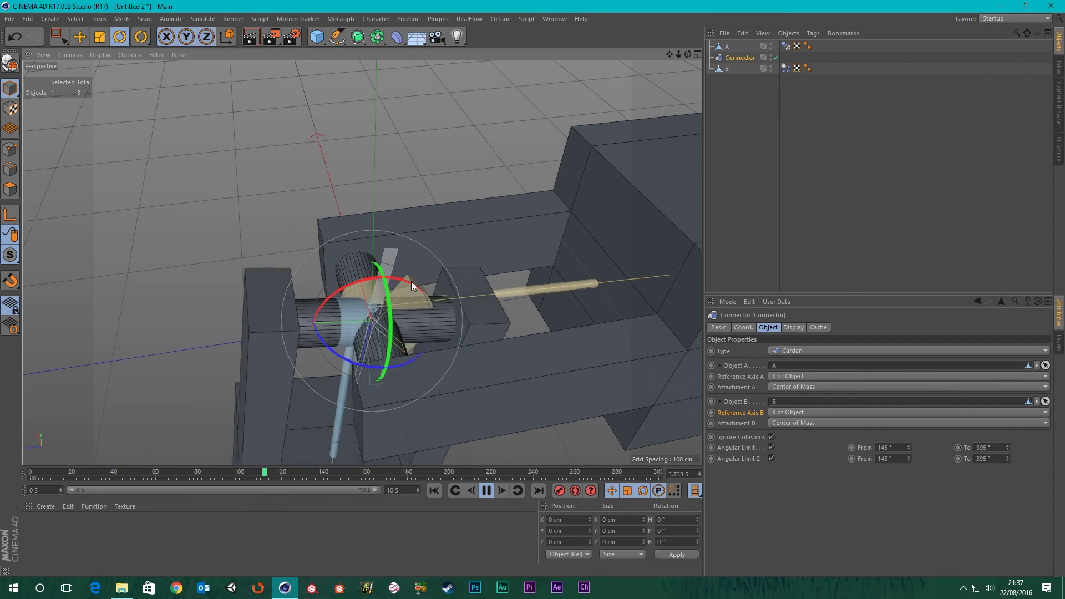
{"action": "left_click_drag", "start_coordinate": [411, 281], "coordinate": [391, 394], "text": "alt"}
{"action": "left_click_drag", "start_coordinate": [394, 288], "coordinate": [412, 369], "text": "alt"}
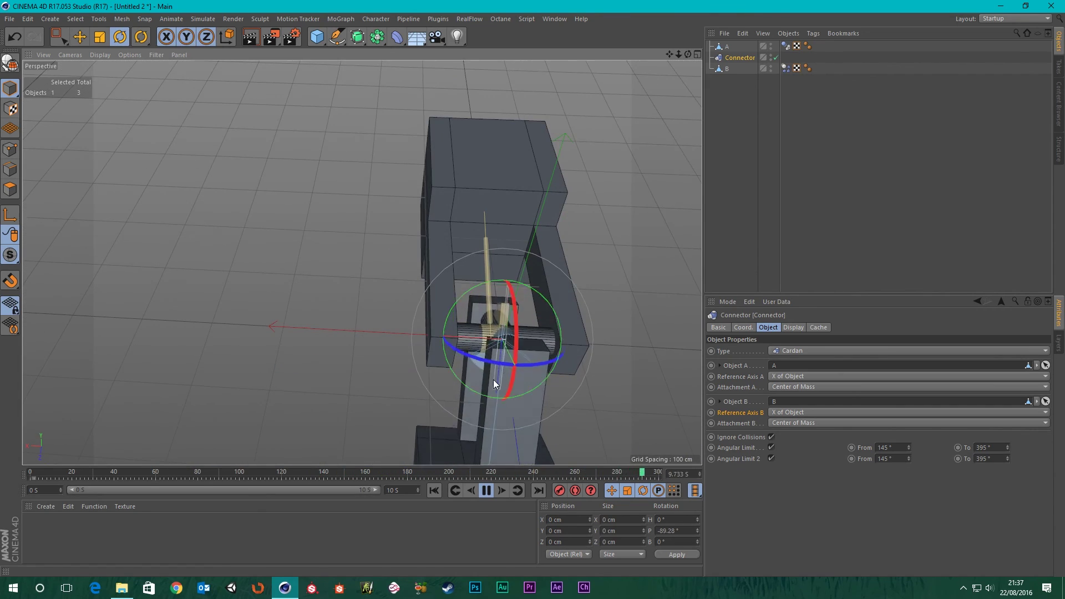
{"action": "left_click_drag", "start_coordinate": [352, 395], "coordinate": [464, 324], "text": "alt"}
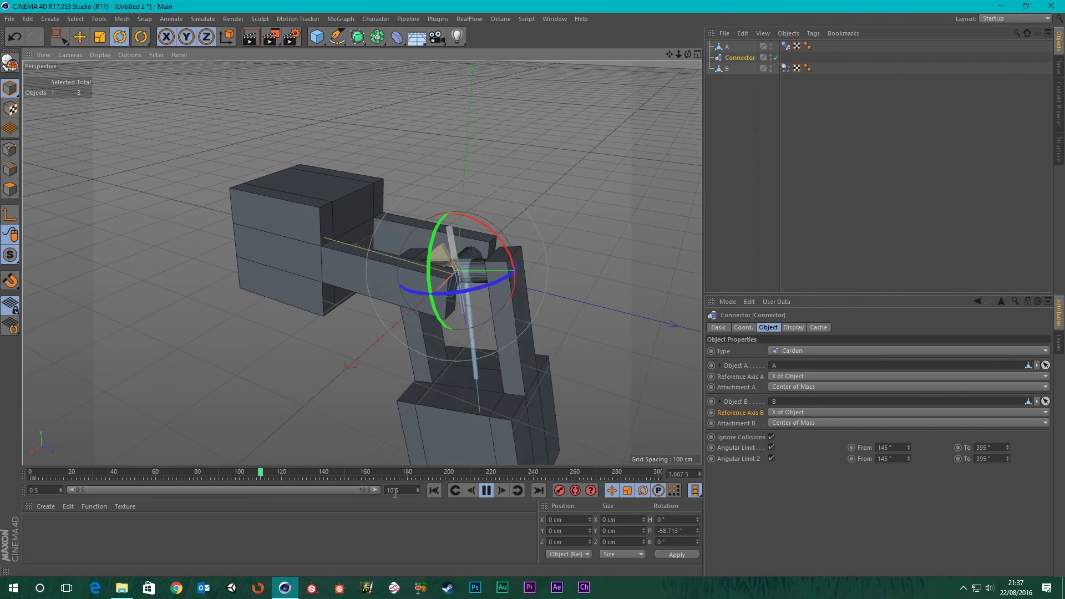
{"action": "left_click", "coordinate": [487, 489]}
{"action": "left_click", "coordinate": [434, 491]}
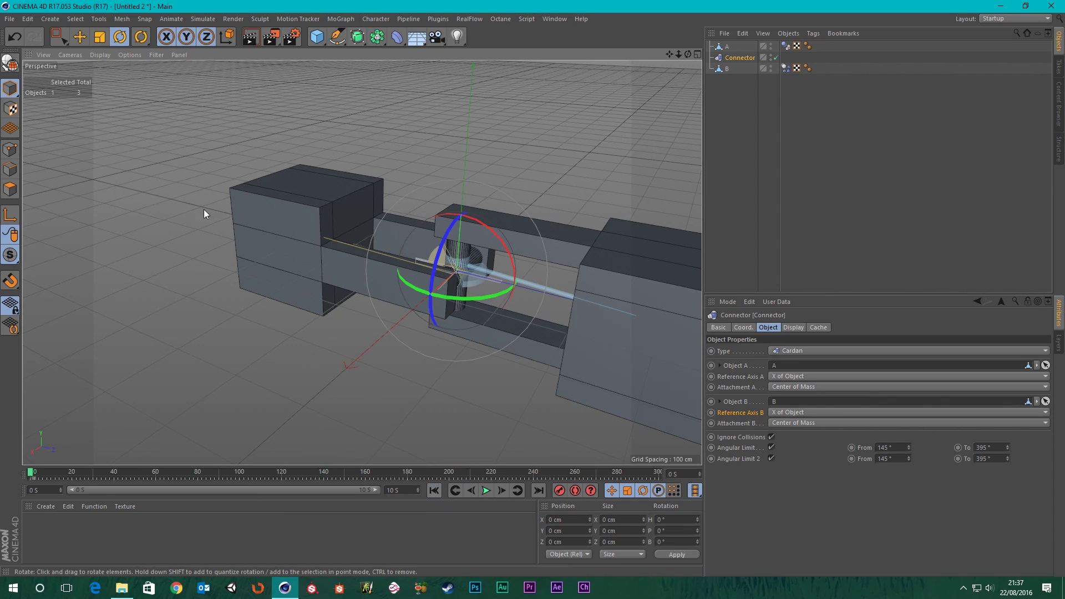
- Animate A's rotation by keyframing it at frame 0, then rotating A -270° about its bank axis and keyframing it at frame 300
{"action": "left_click", "coordinate": [268, 237]}
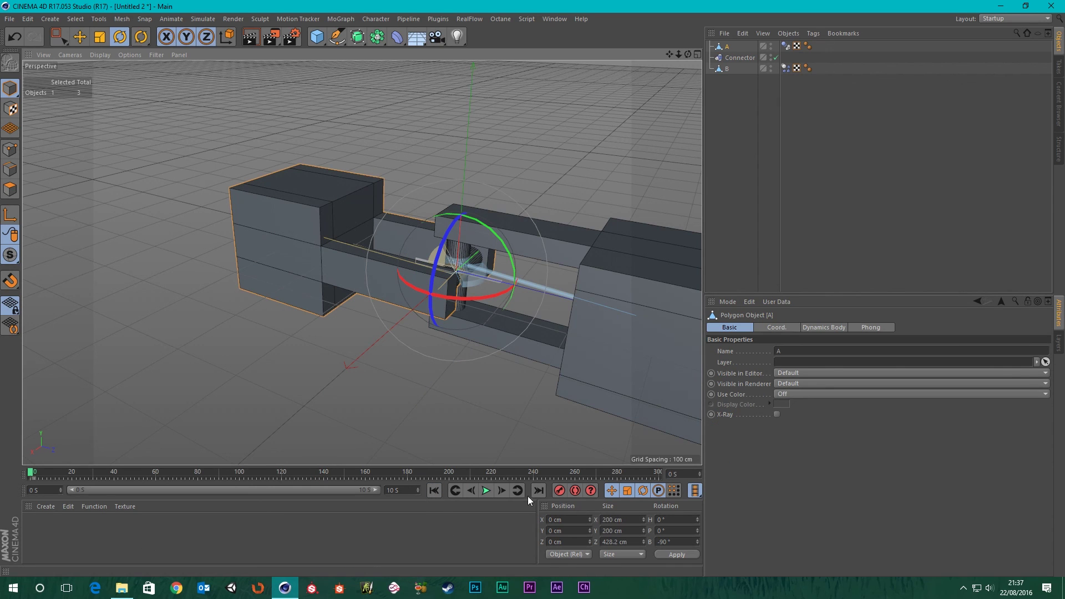
{"action": "left_click_drag", "start_coordinate": [29, 476], "coordinate": [331, 476]}
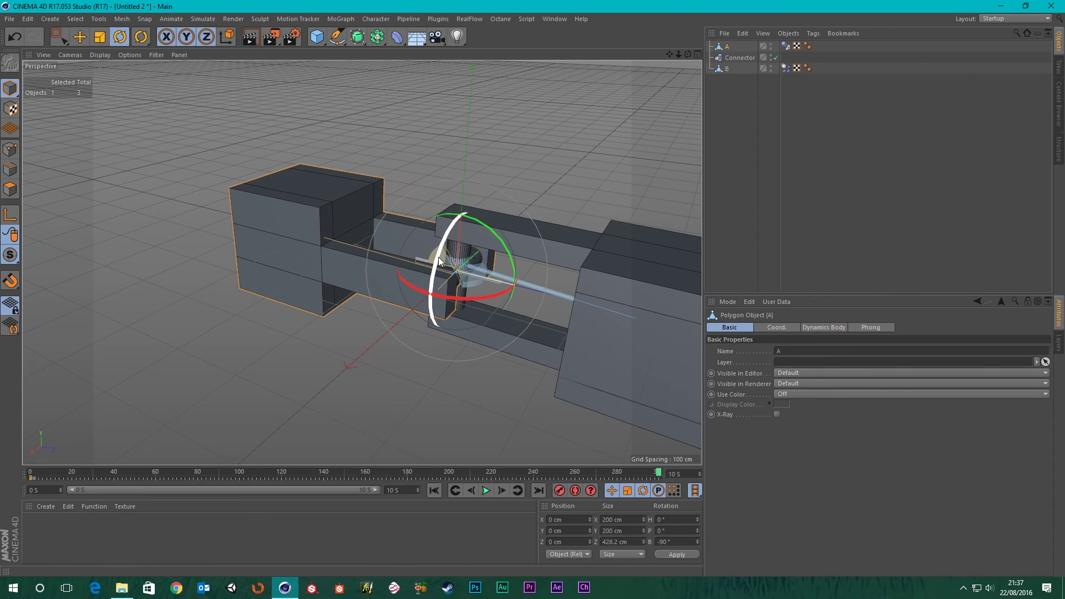
{"action": "left_click_drag", "start_coordinate": [446, 228], "coordinate": [404, 451]}
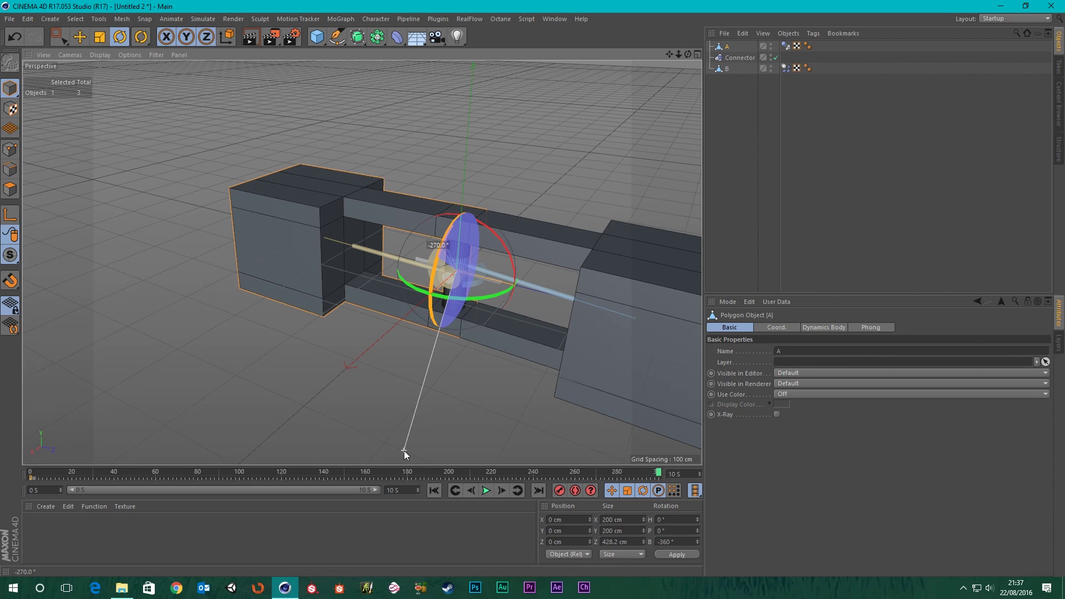
{"action": "left_click_drag", "start_coordinate": [404, 451], "coordinate": [404, 451]}
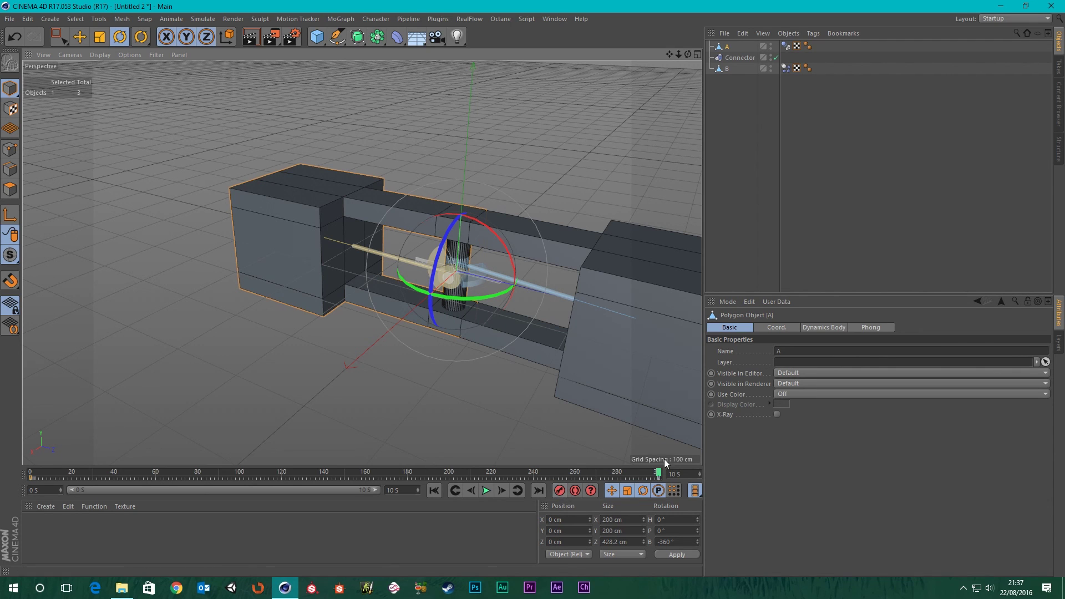
{"action": "left_click", "coordinate": [435, 491]}
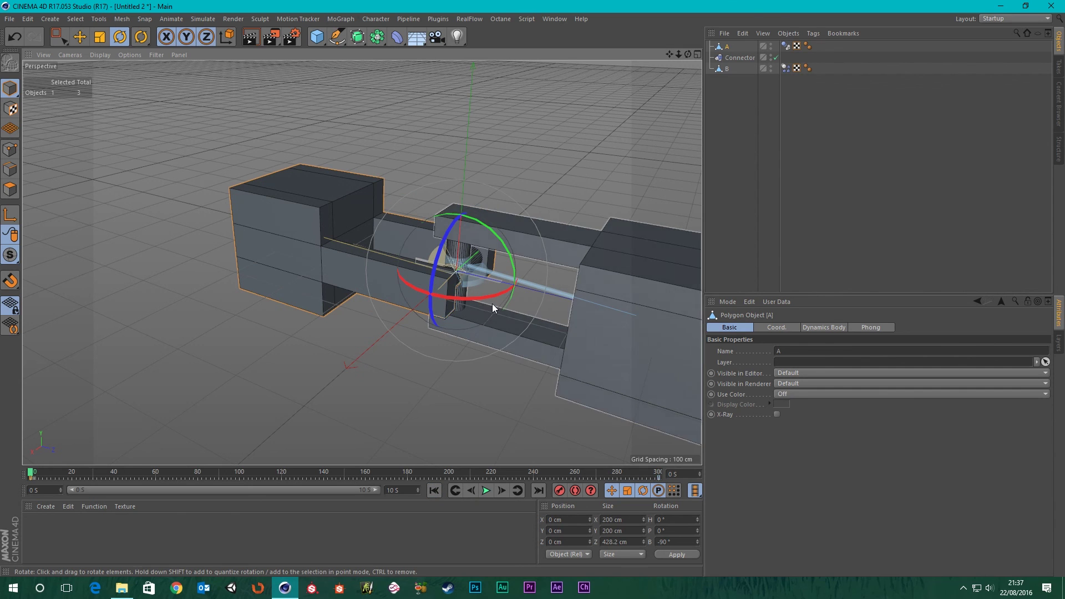
- Play the simulation with A's animated rotation to check how the joint drives B, return to the start, and inspect the joint
{"action": "left_click", "coordinate": [598, 146]}
{"action": "left_click_drag", "start_coordinate": [465, 295], "coordinate": [454, 401], "text": "alt"}
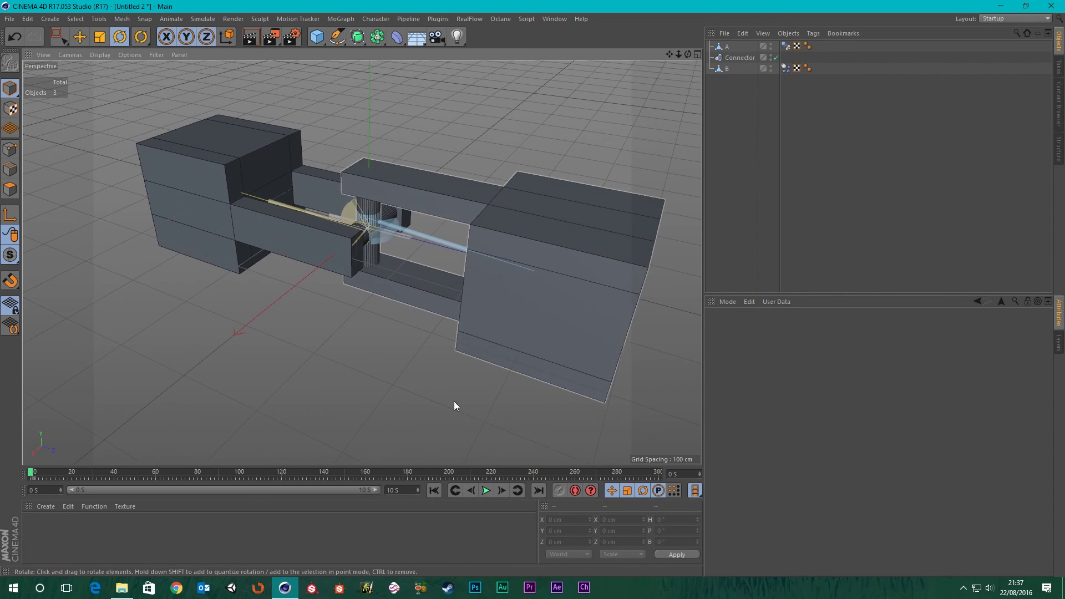
{"action": "left_click", "coordinate": [486, 490]}
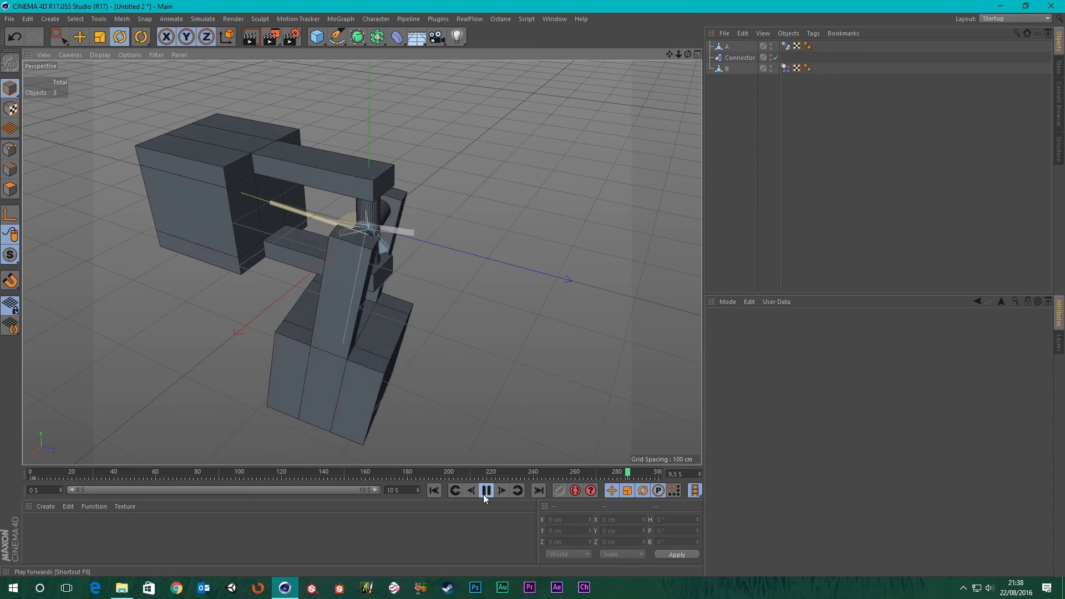
{"action": "left_click", "coordinate": [434, 491]}
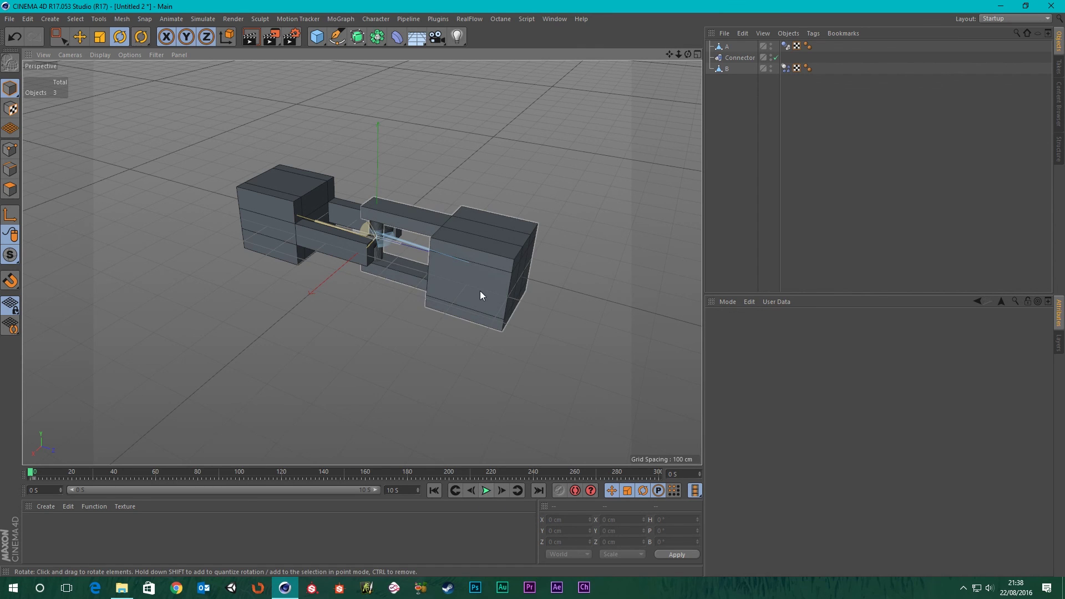
{"action": "left_click_drag", "start_coordinate": [481, 291], "coordinate": [442, 349], "text": "alt"}
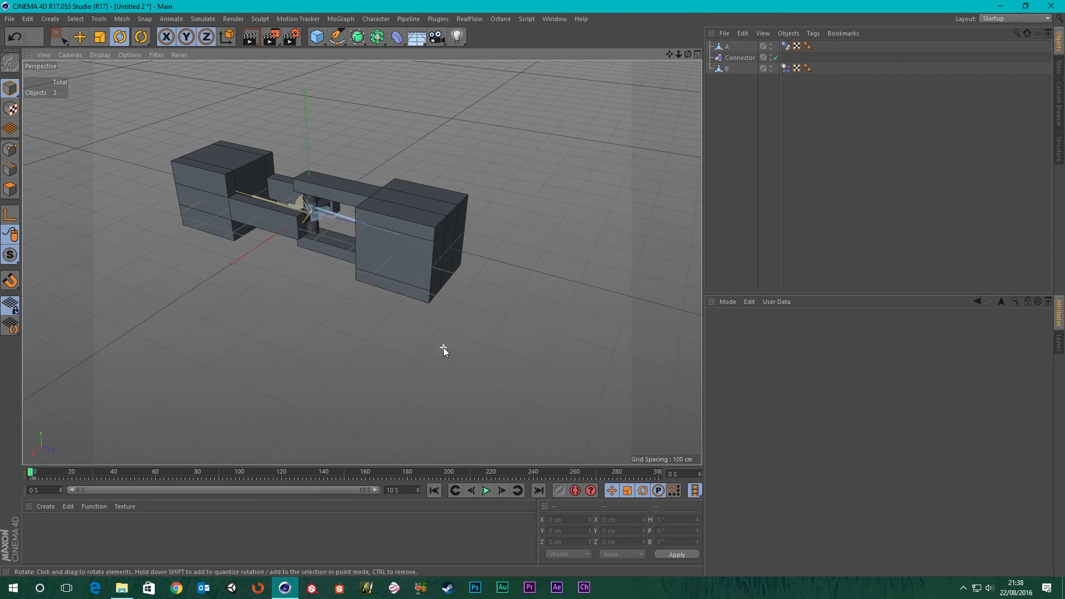
{"action": "left_click_drag", "start_coordinate": [468, 285], "coordinate": [434, 286], "text": "alt"}
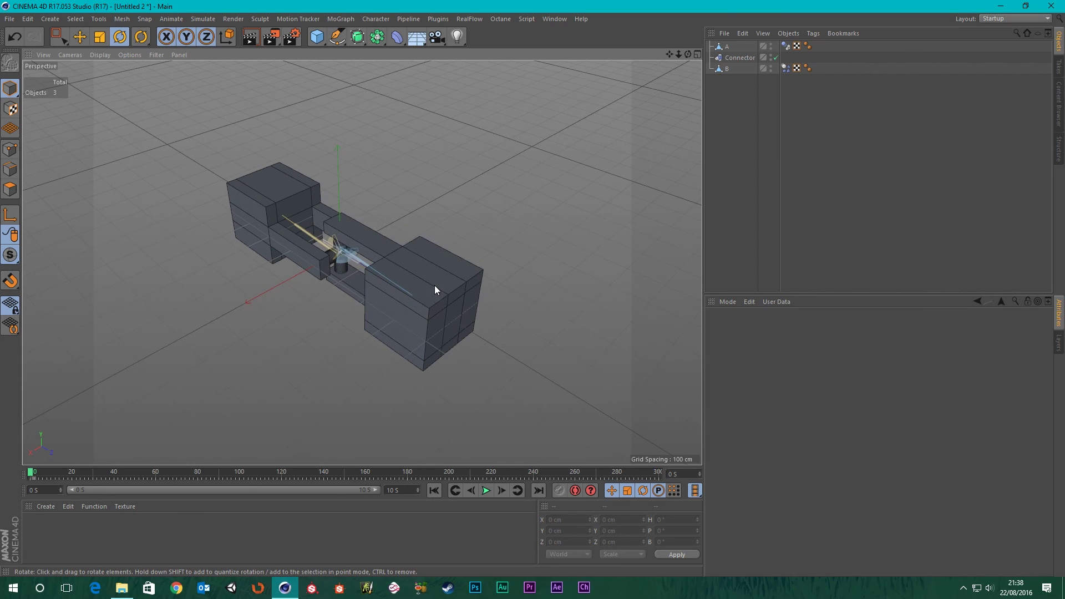